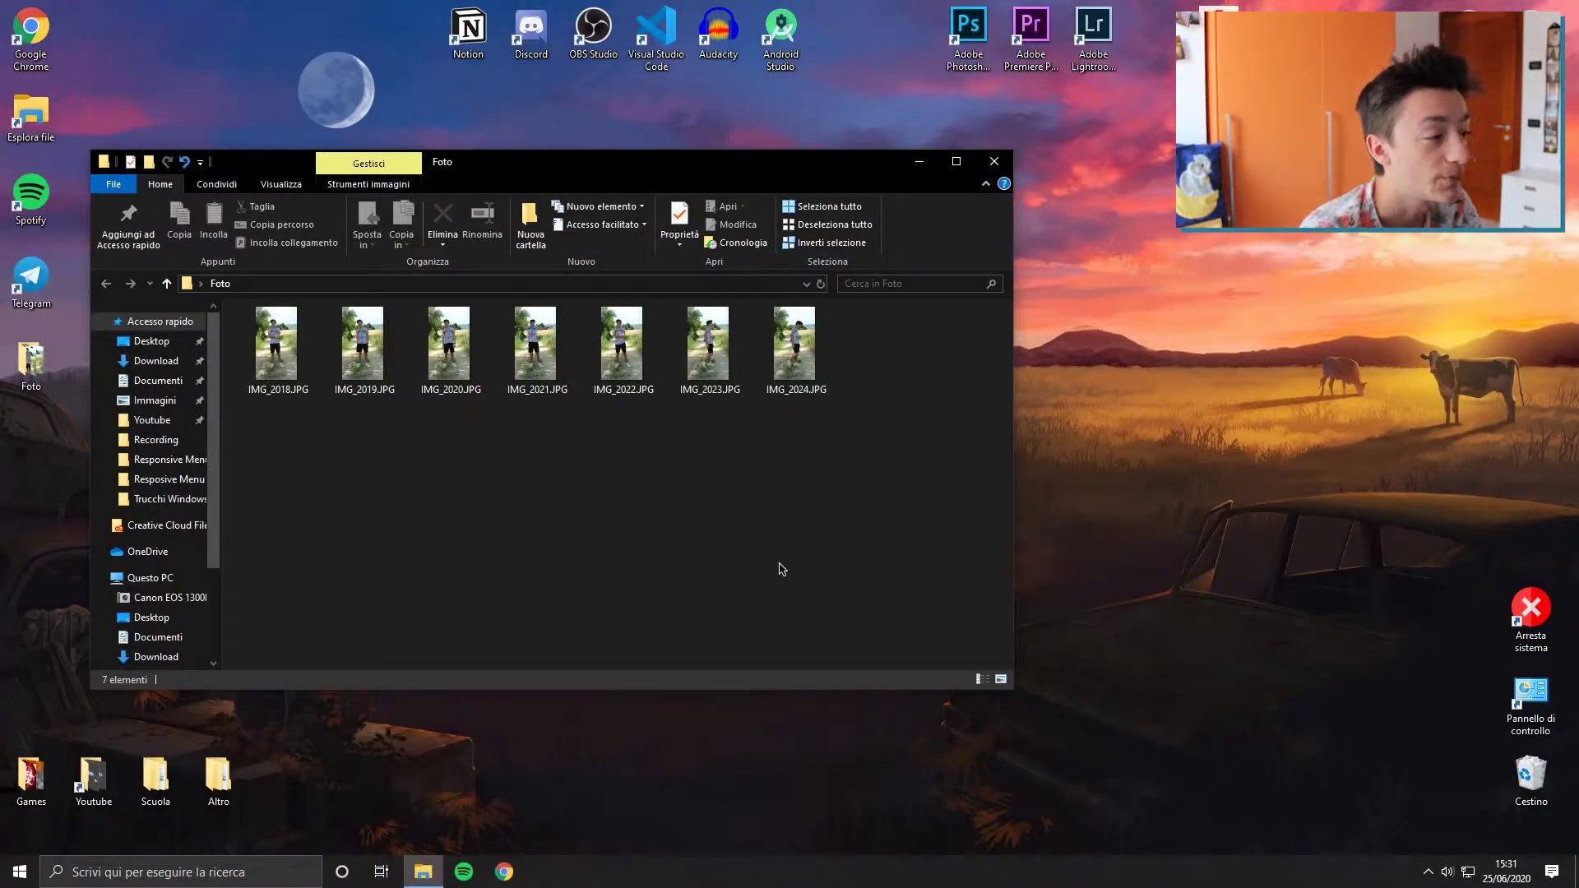
Step: Launch Photoshop and open IMG_2019.JPG from the Foto folder in it
double_click(967, 33)
drag(576, 162, 772, 149)
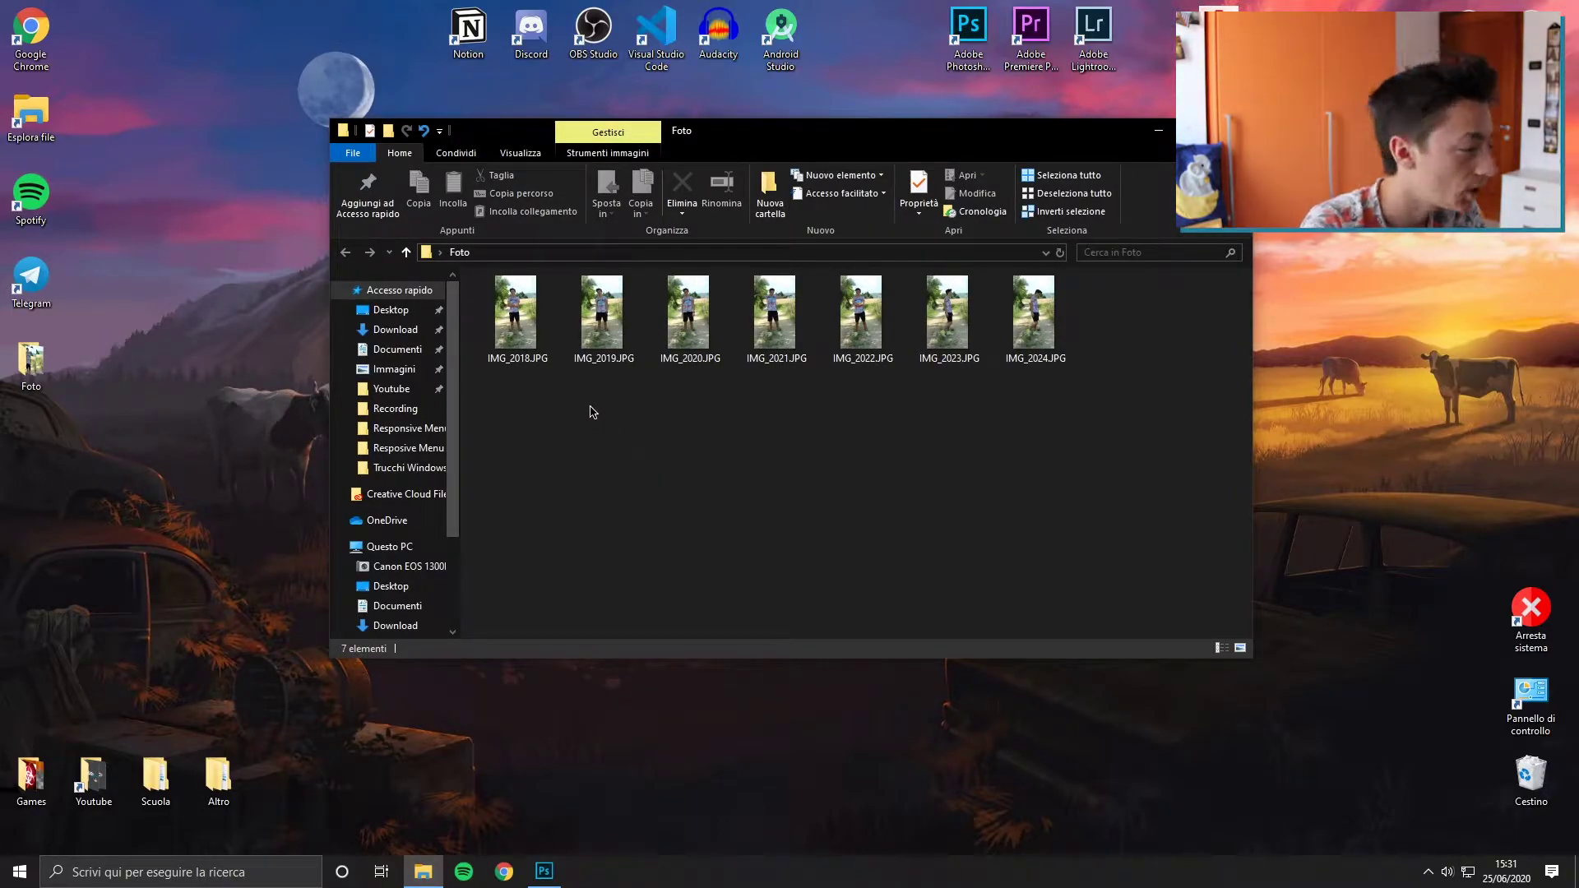
mouse_move(597, 322)
mouse_down()
mouse_move(553, 881)
mouse_move(493, 543)
mouse_up()
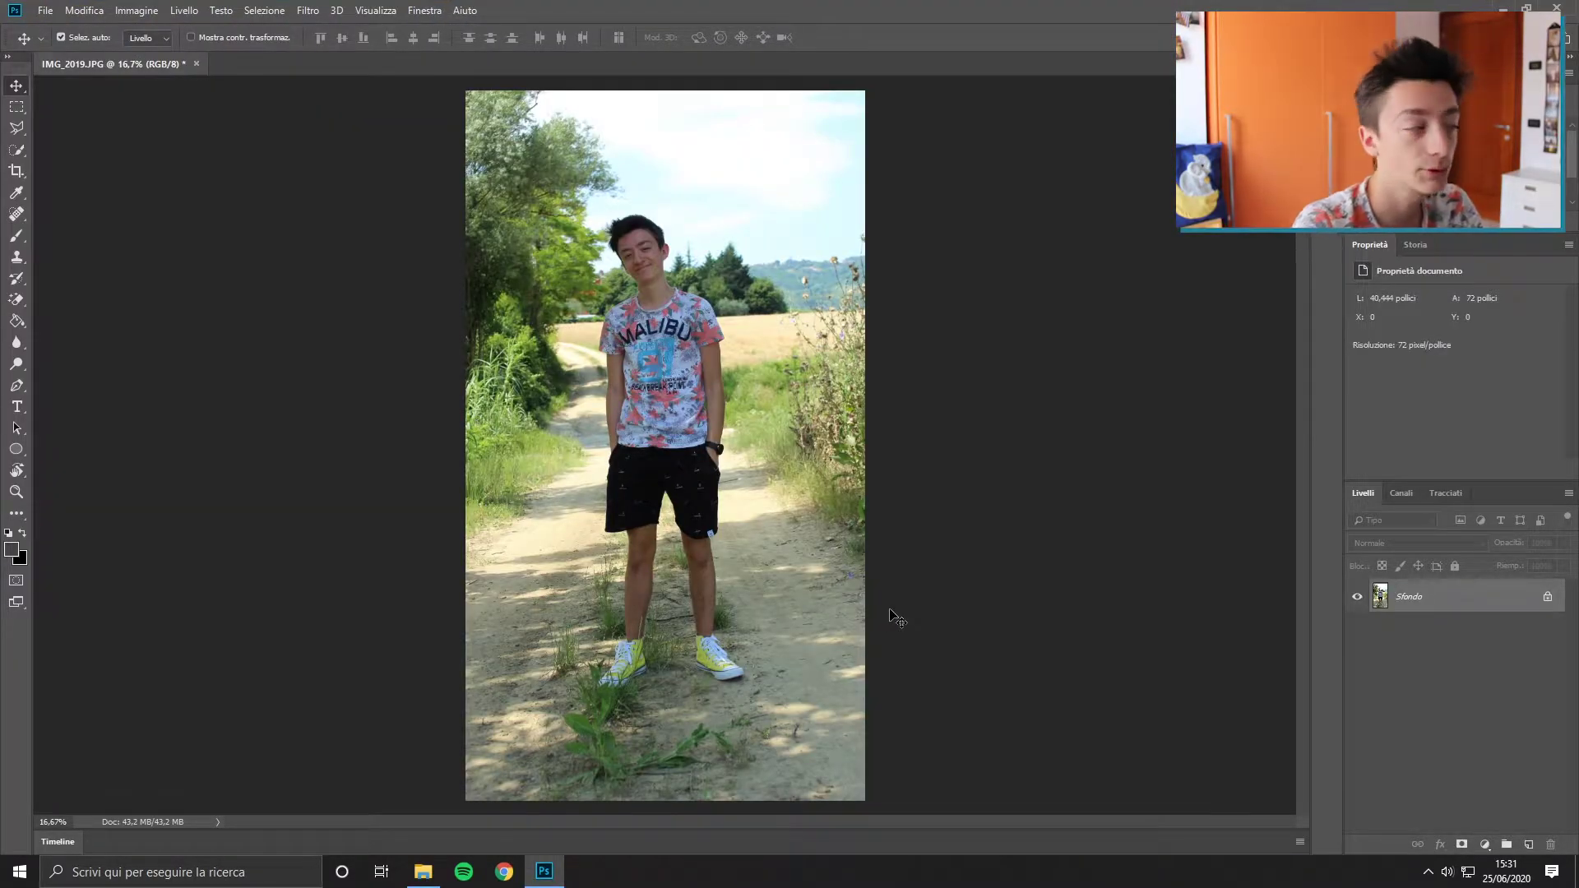
Step: Trial +0,25 exposure and lower highlights in Camera Raw, then reset and cancel without applying
click(310, 11)
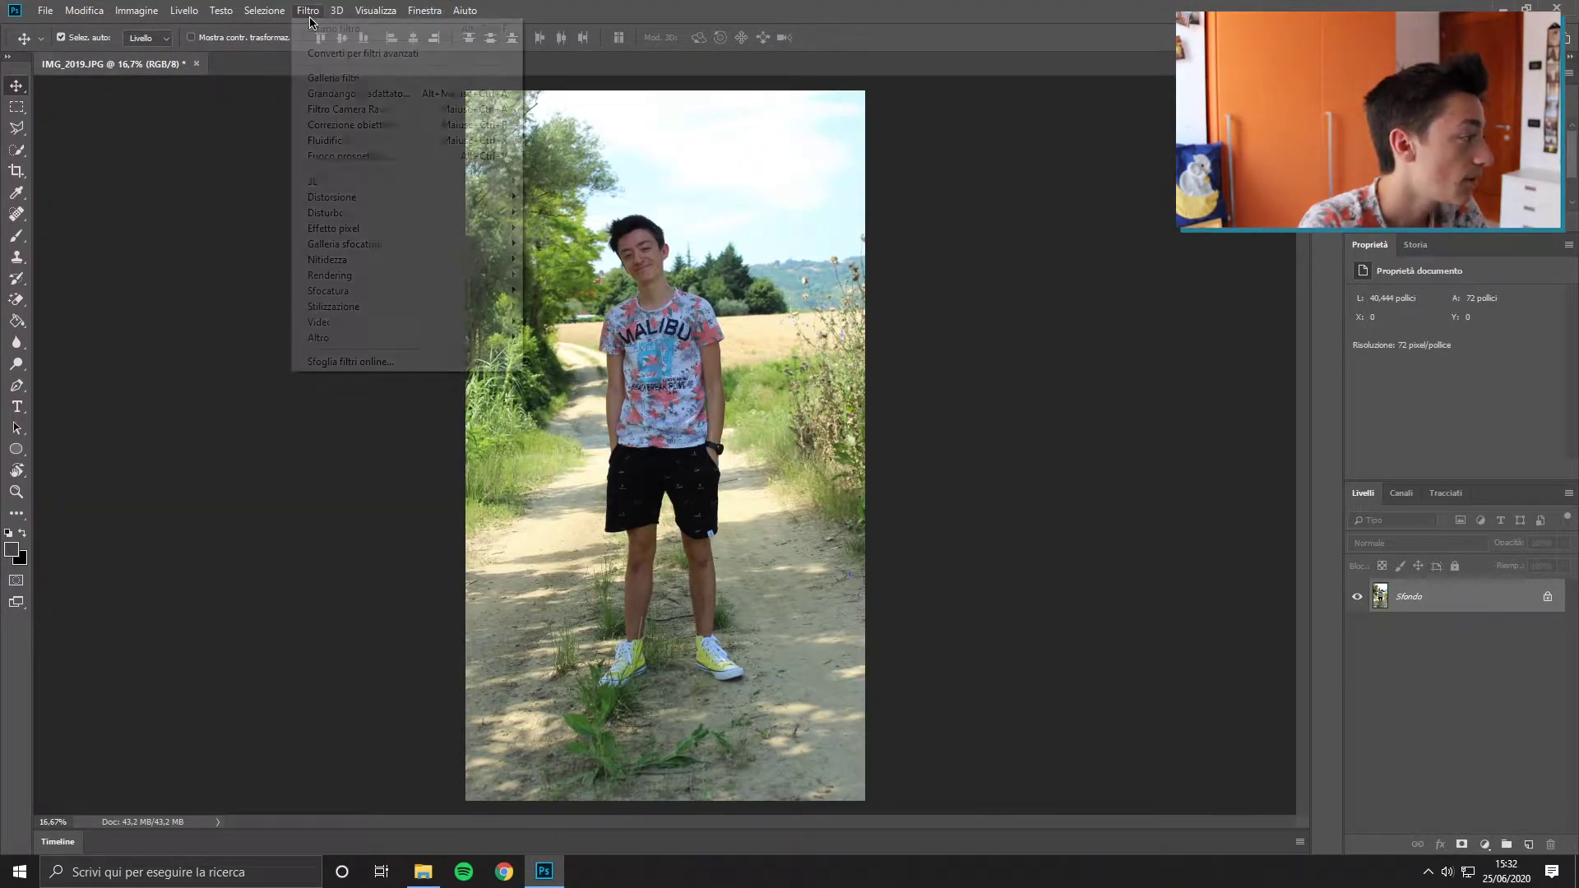
click(326, 114)
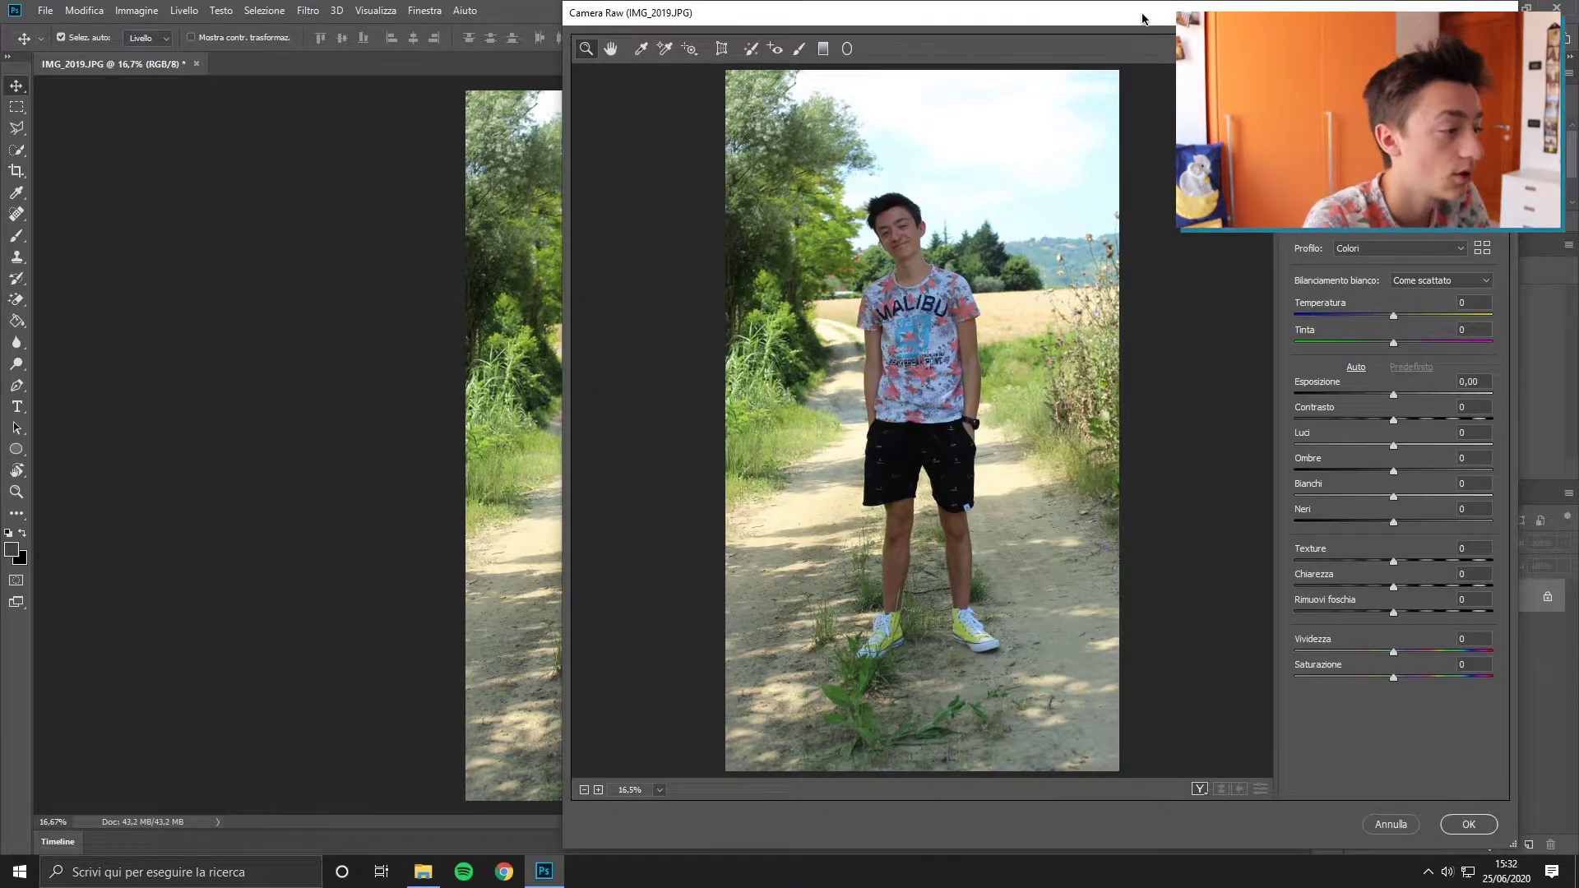
drag(1142, 18, 1015, 18)
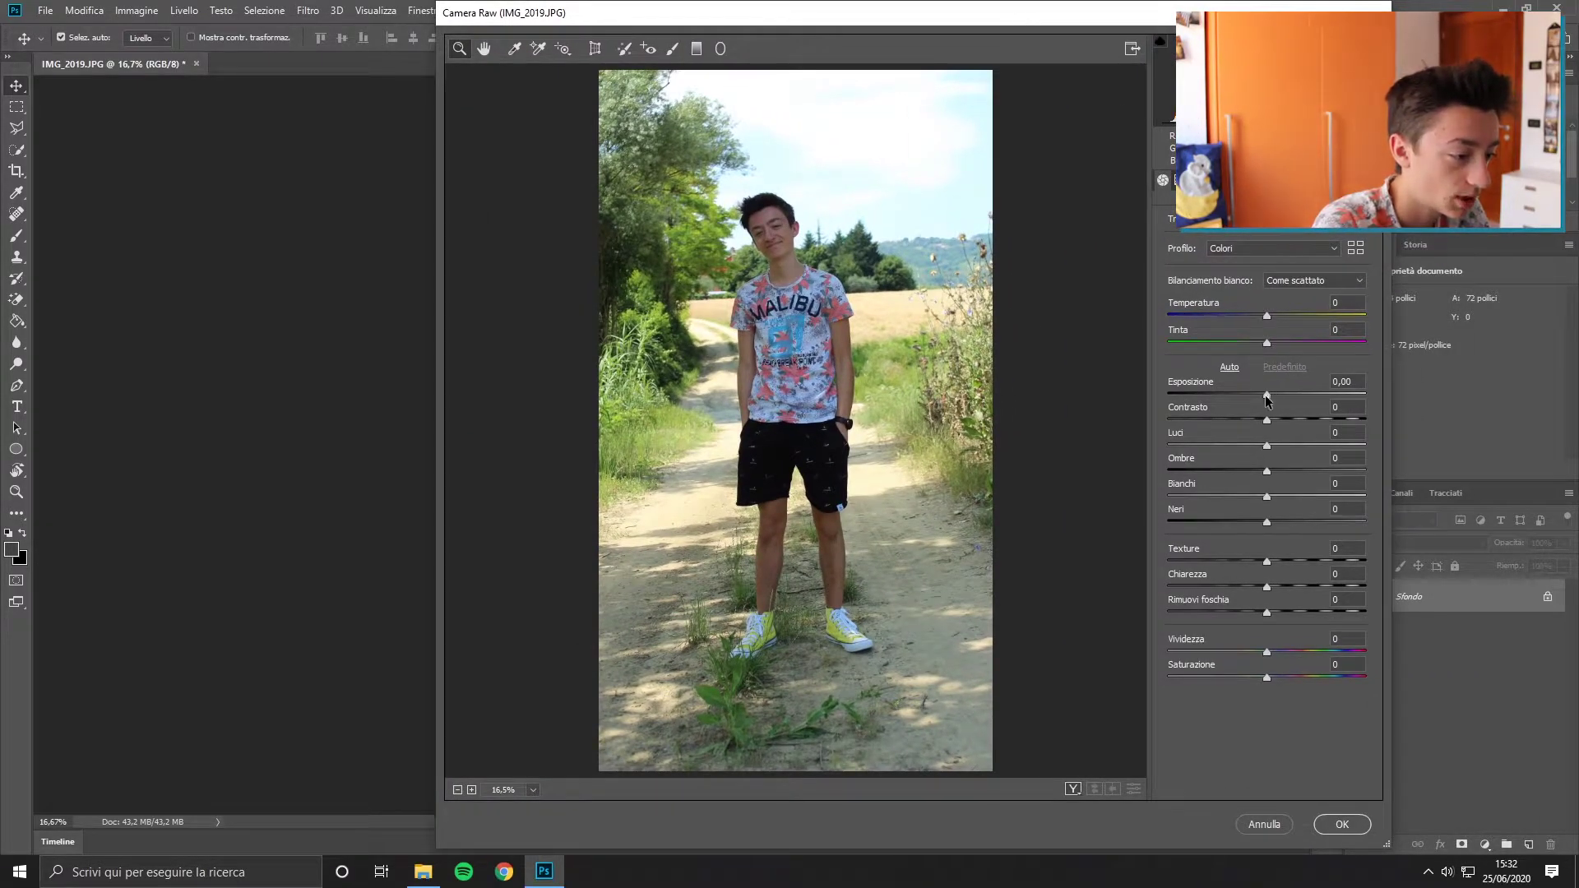
drag(1266, 397, 1271, 396)
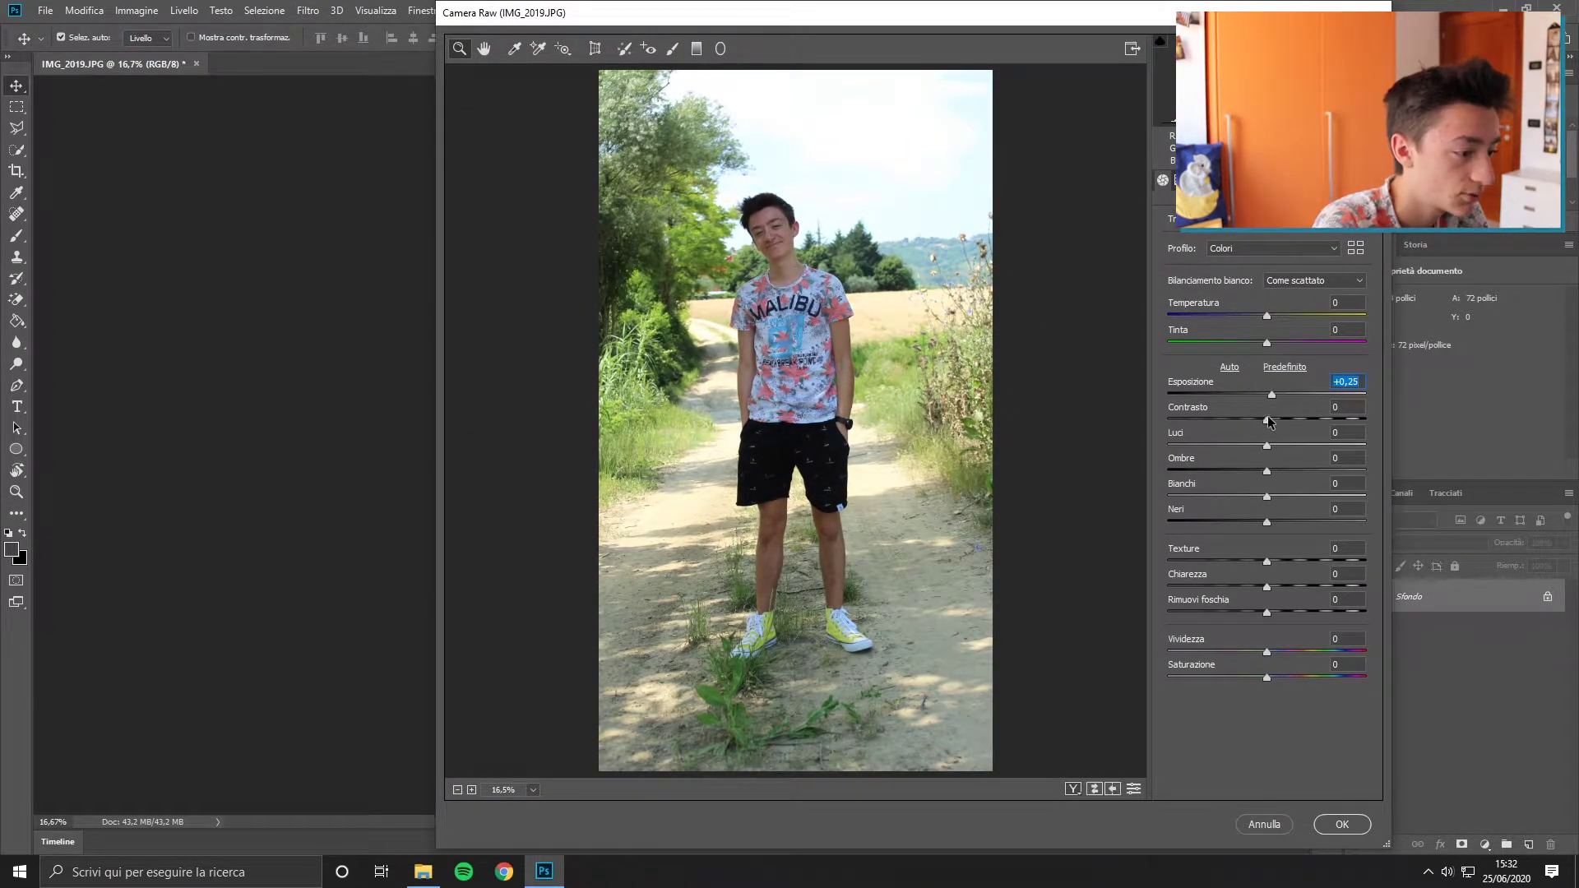
mouse_move(1267, 443)
mouse_down()
mouse_move(1192, 451)
mouse_move(1298, 471)
mouse_move(1225, 499)
mouse_move(1309, 523)
mouse_up()
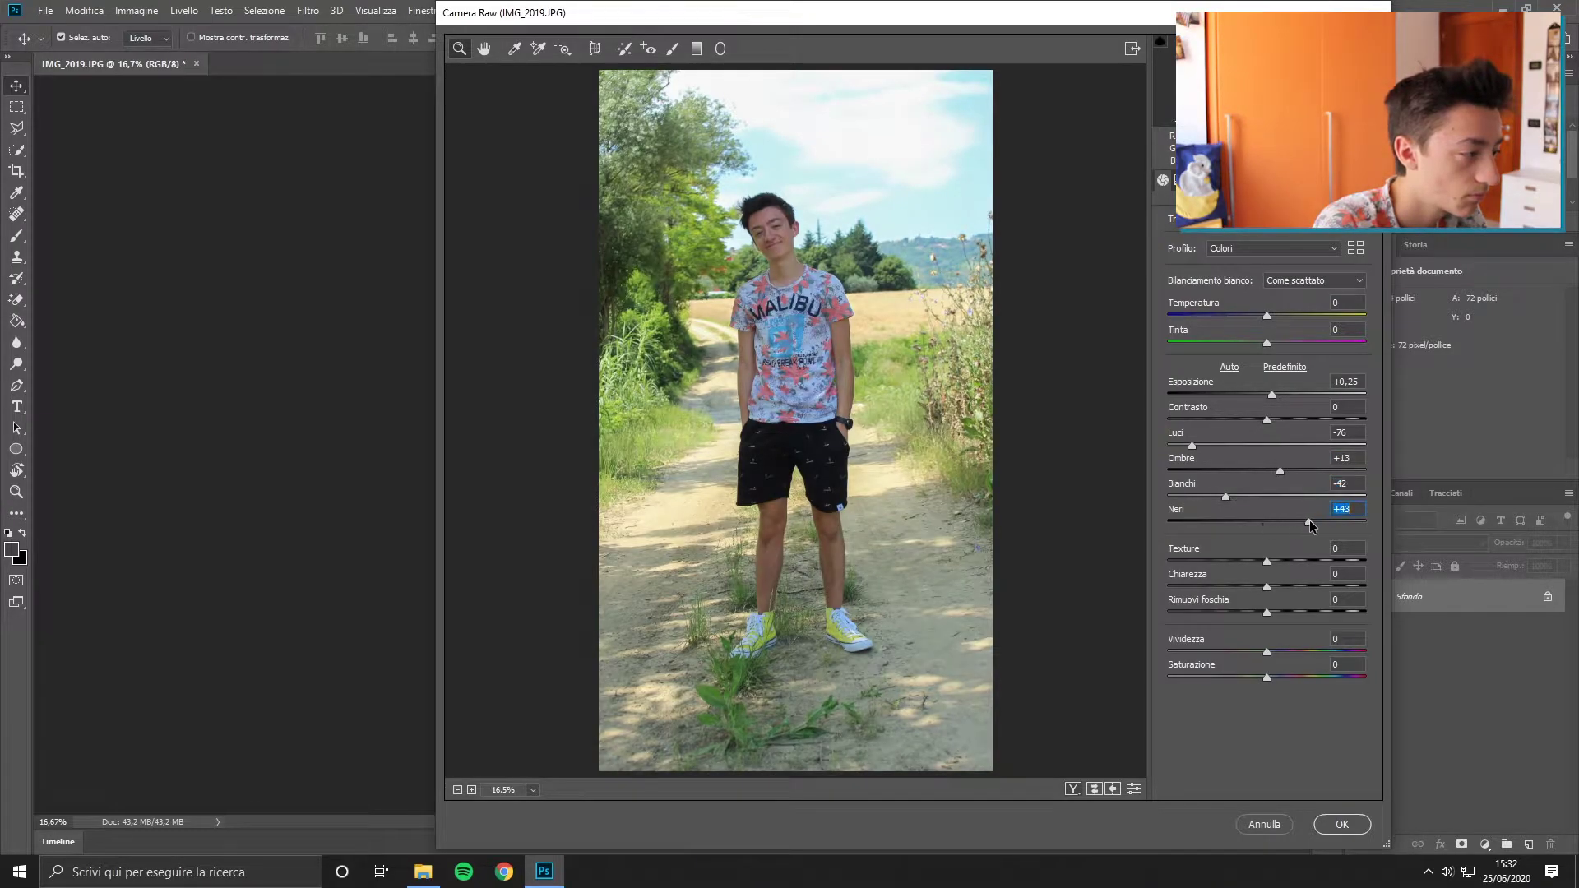
key(ctrl+r)
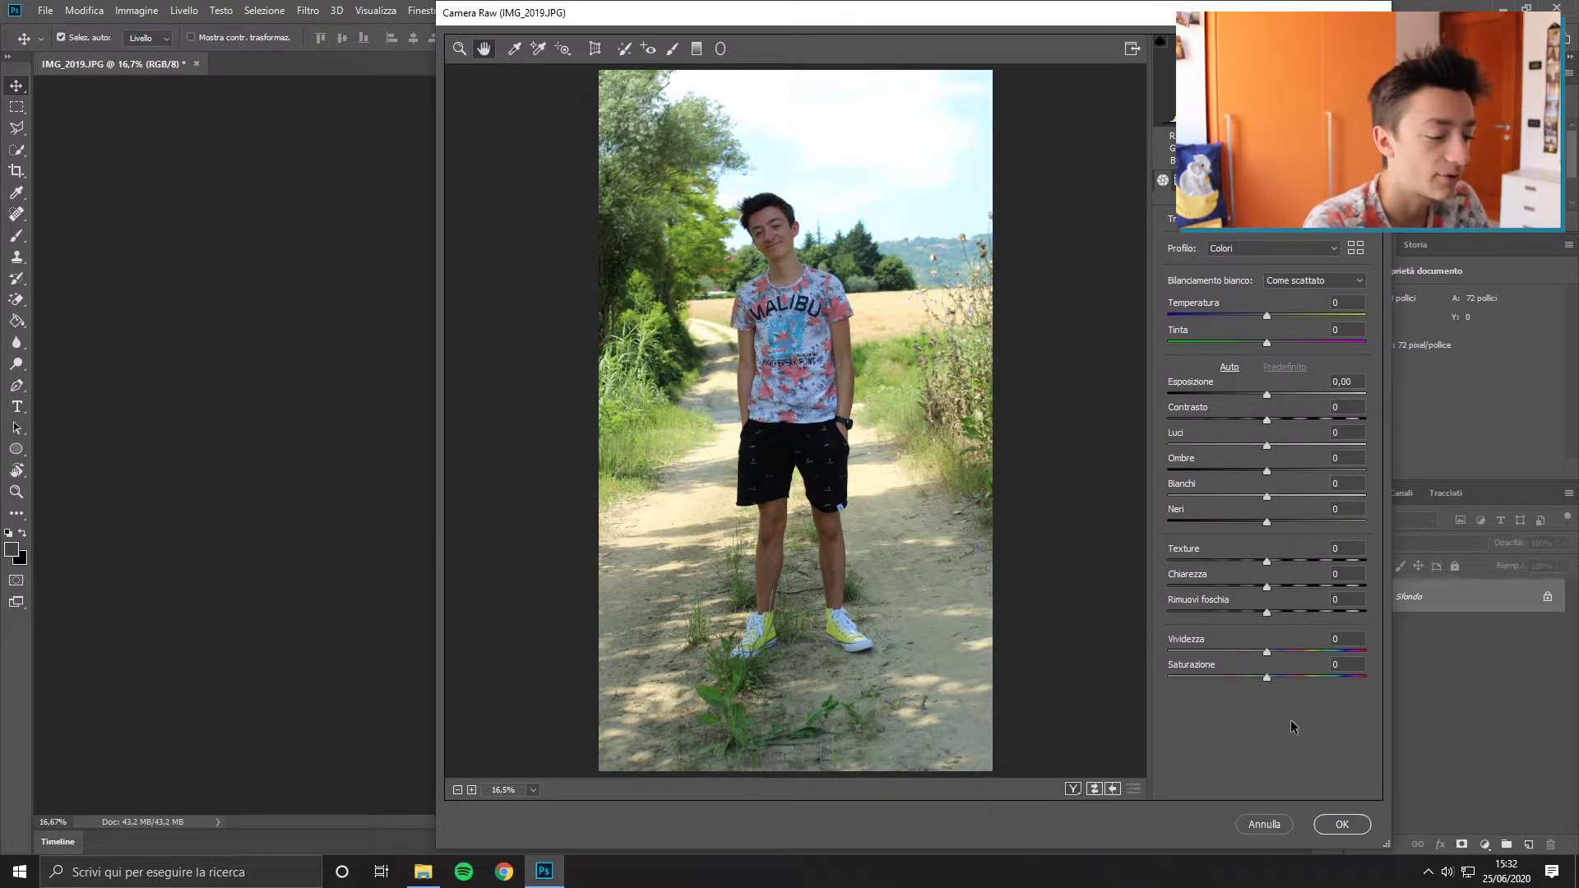
click(1340, 825)
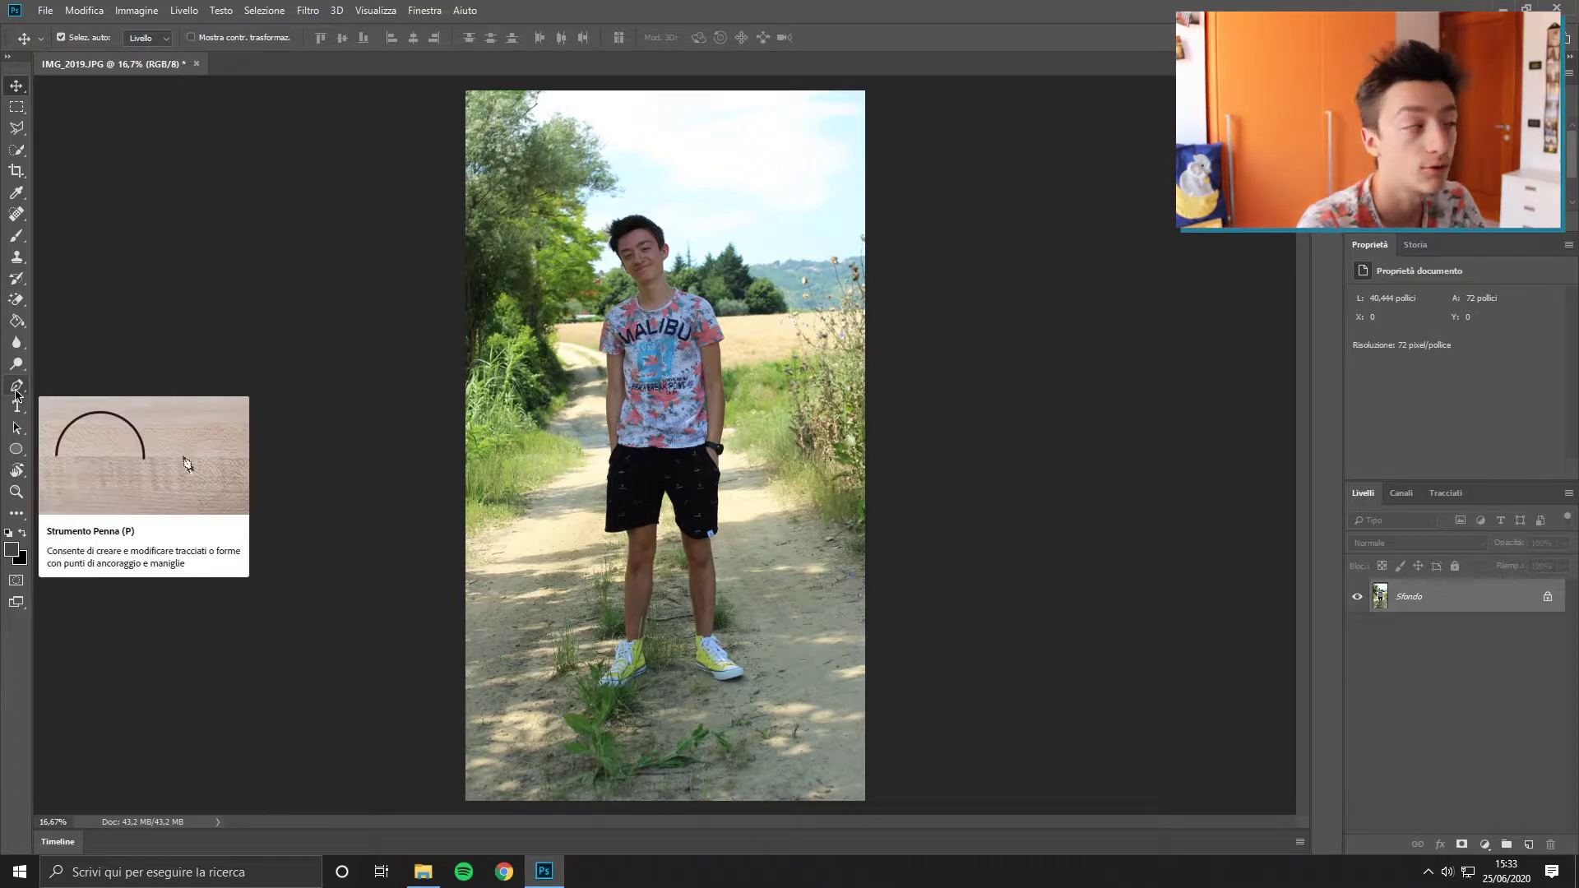
Step: Set the Pen tool's shape to no fill with a #0696f2 blue stroke
click(17, 385)
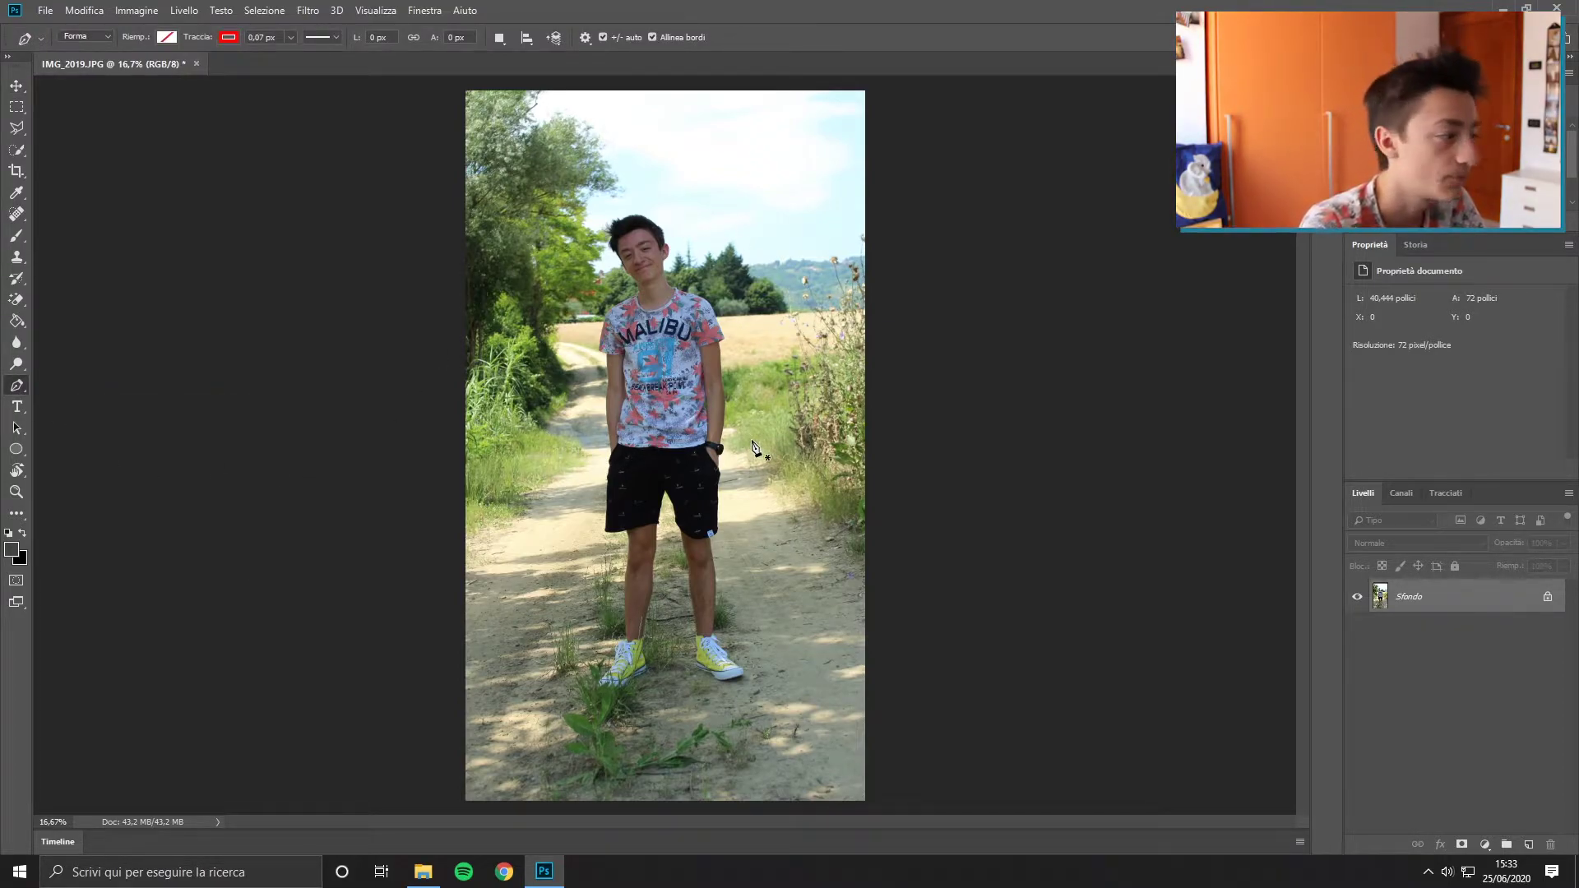
click(168, 37)
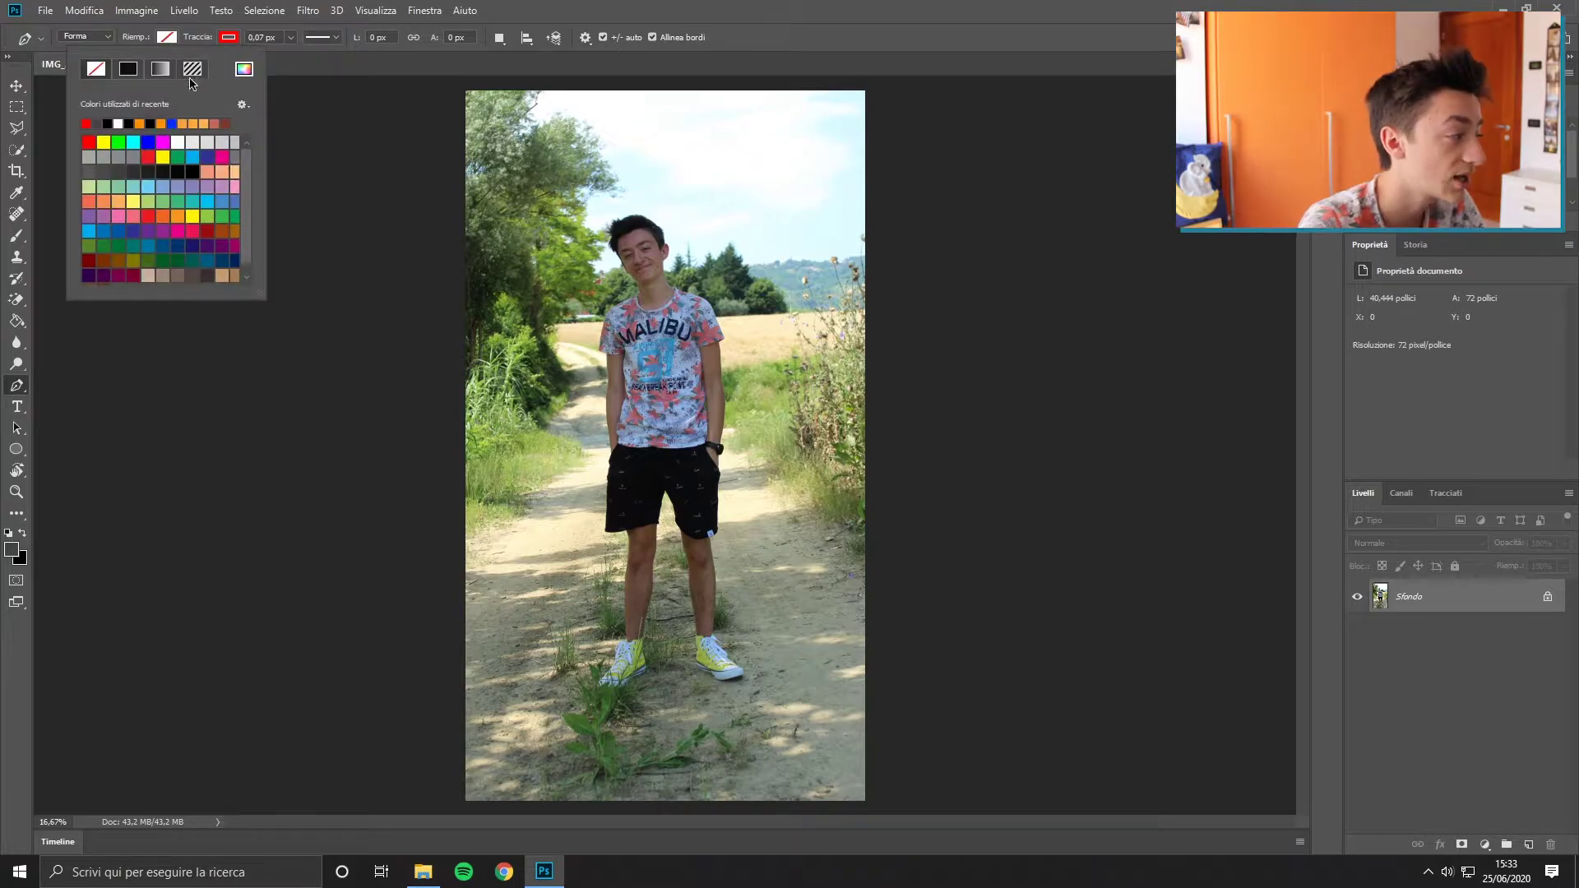
click(227, 37)
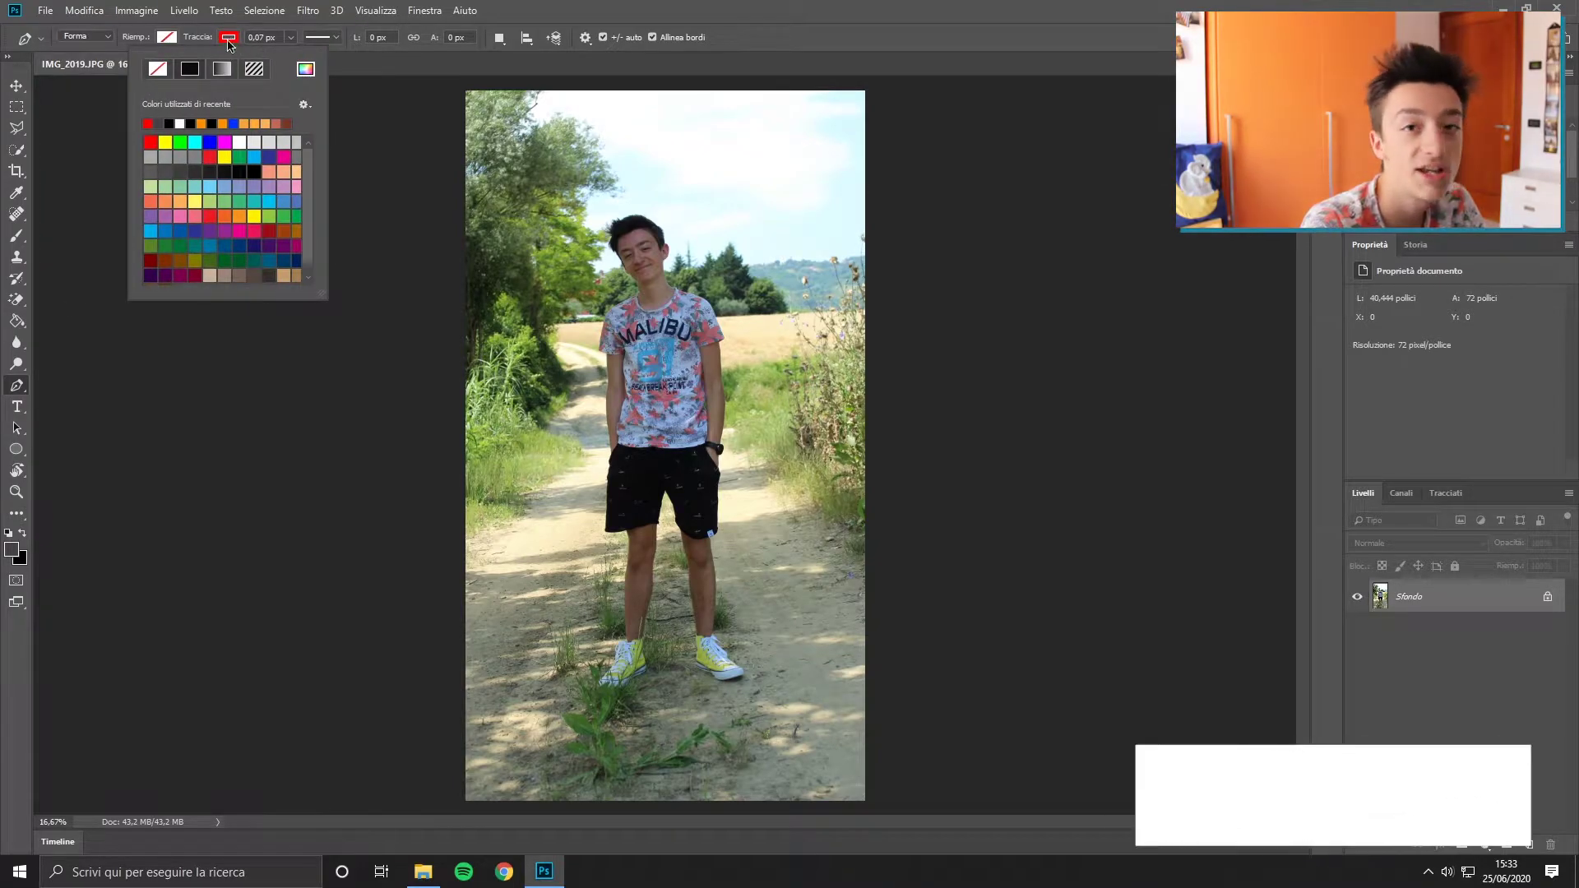
click(306, 72)
click(1353, 466)
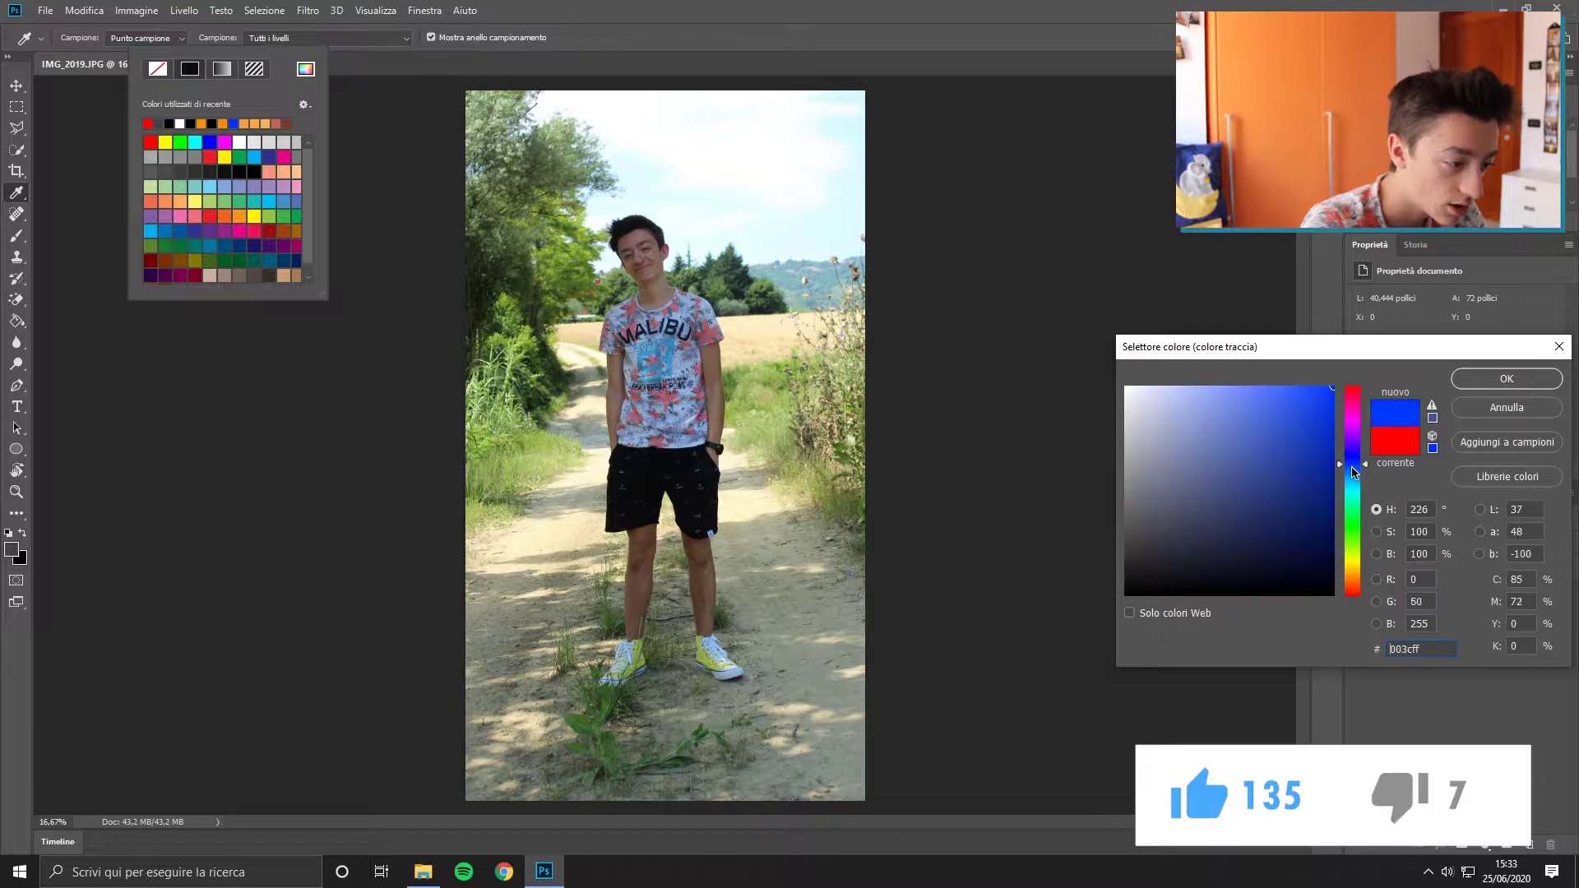
drag(1353, 471, 1352, 477)
click(1331, 392)
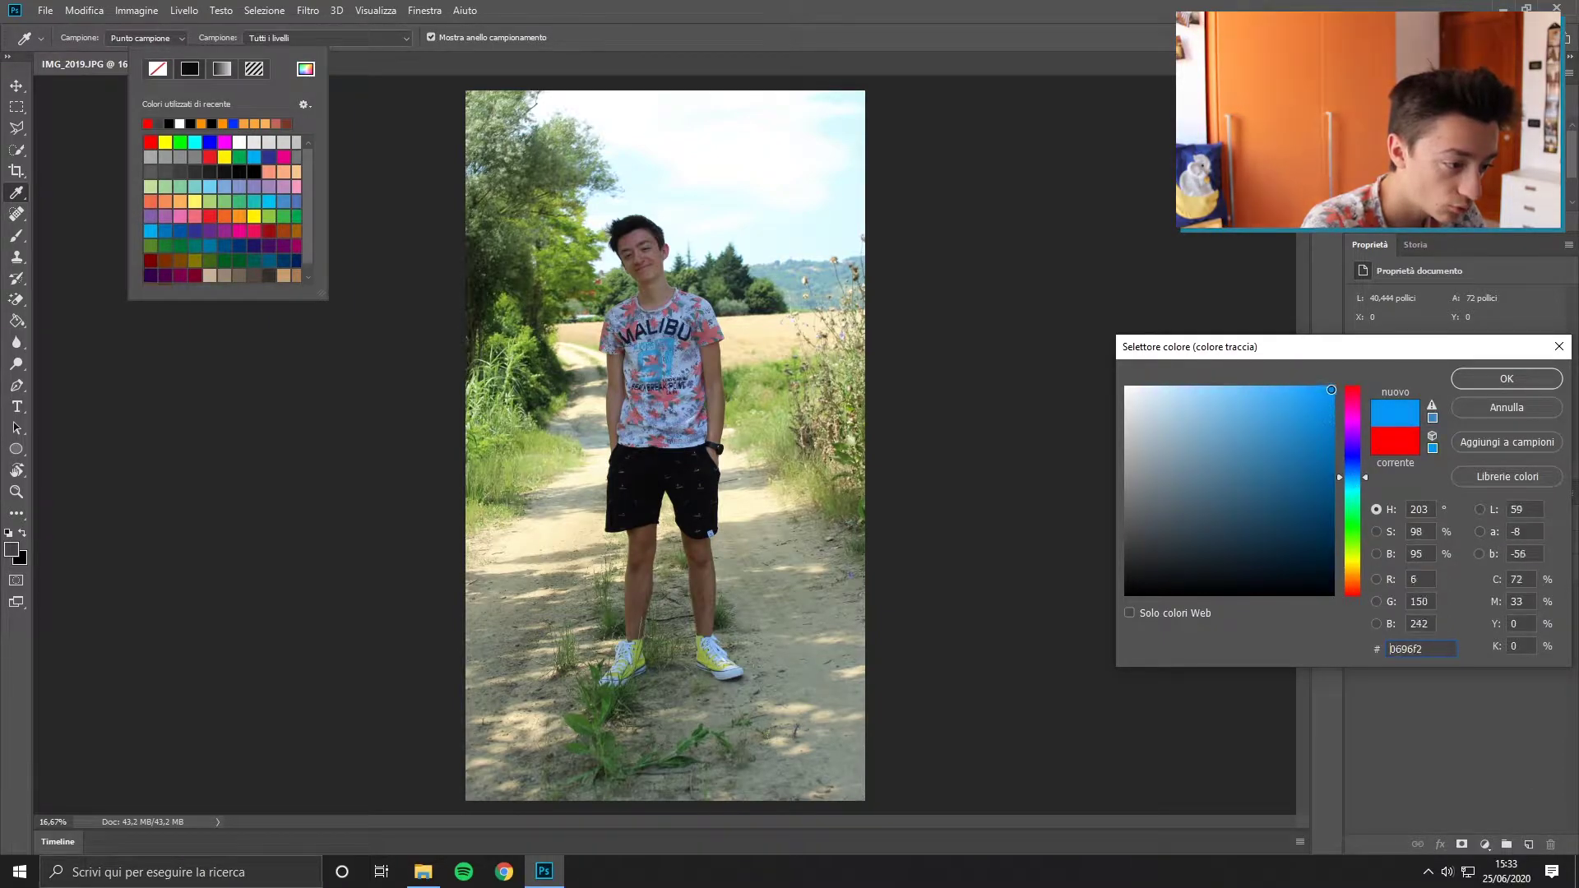
click(1506, 378)
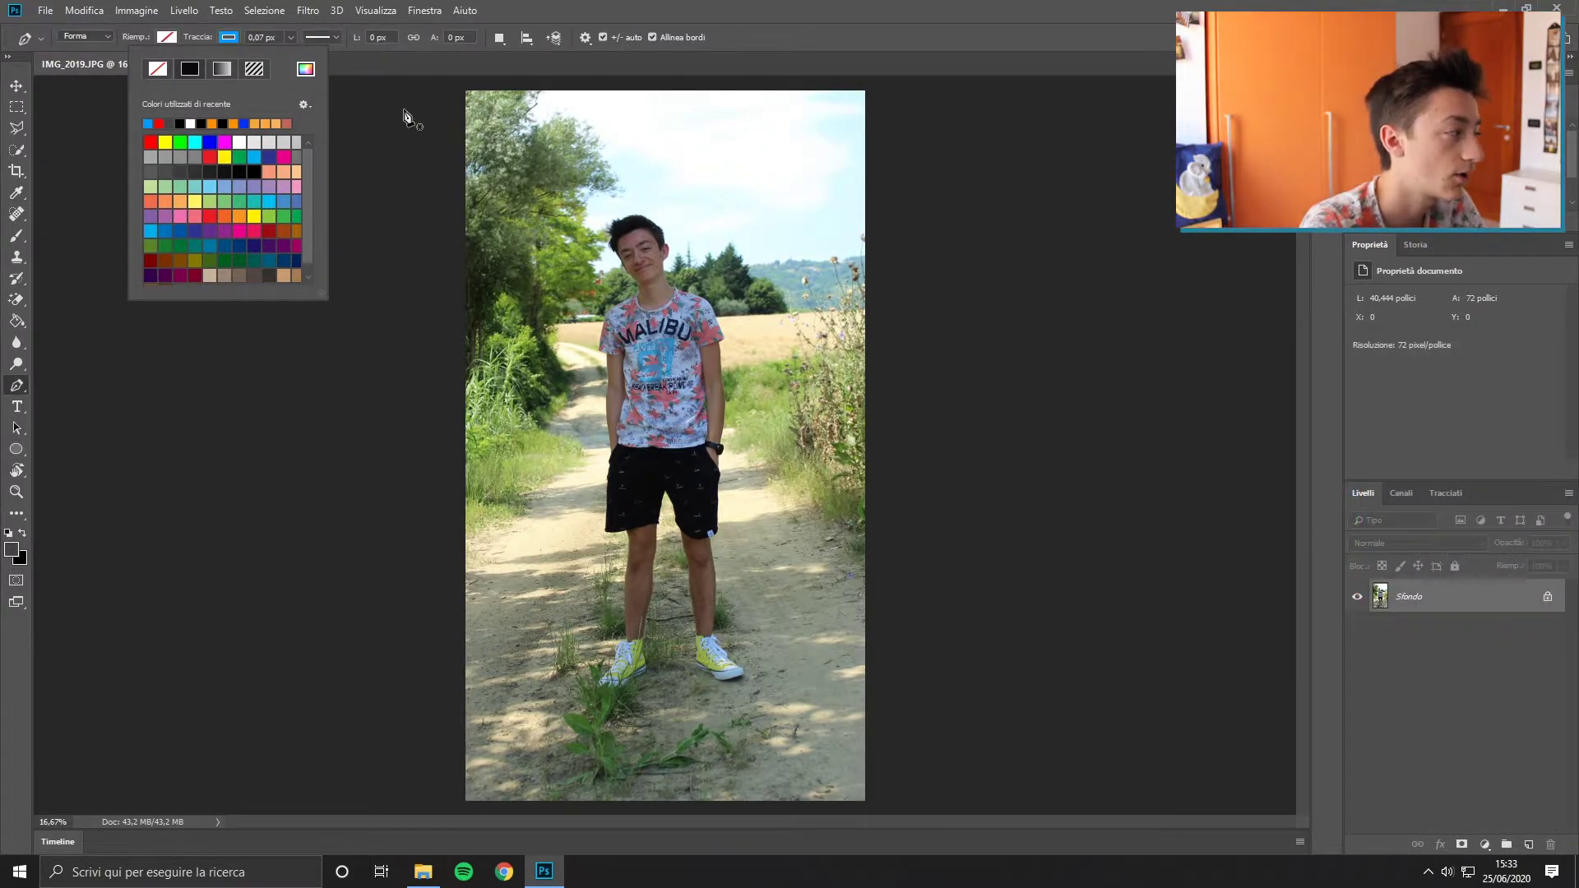
click(229, 38)
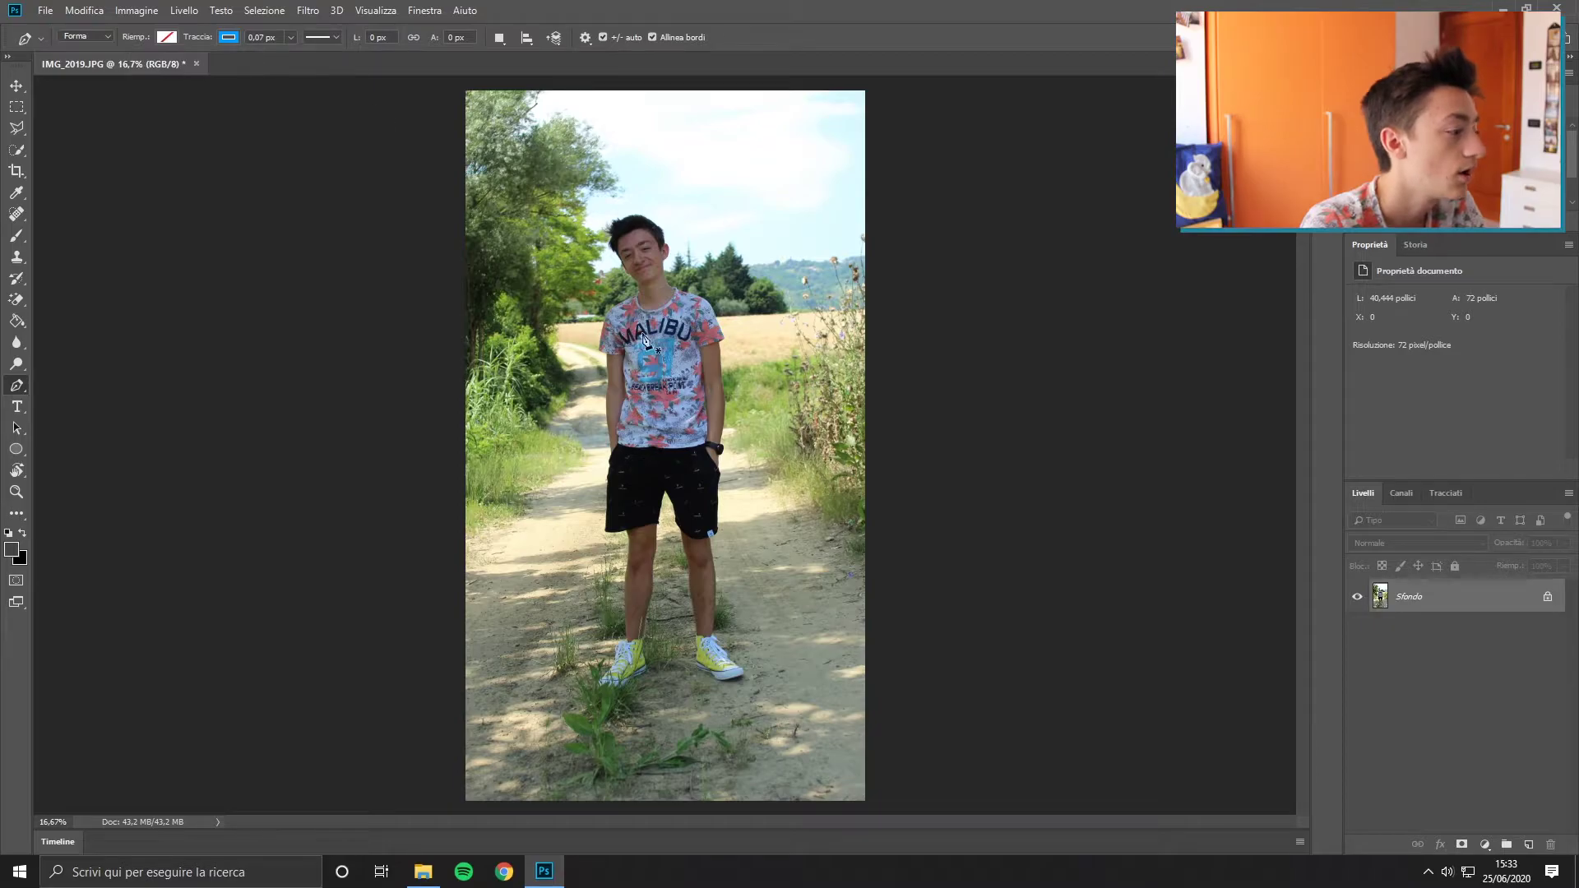
Step: Draw a curved spiral path from beside the boy's head around his torso, waist, shorts and legs
click(597, 227)
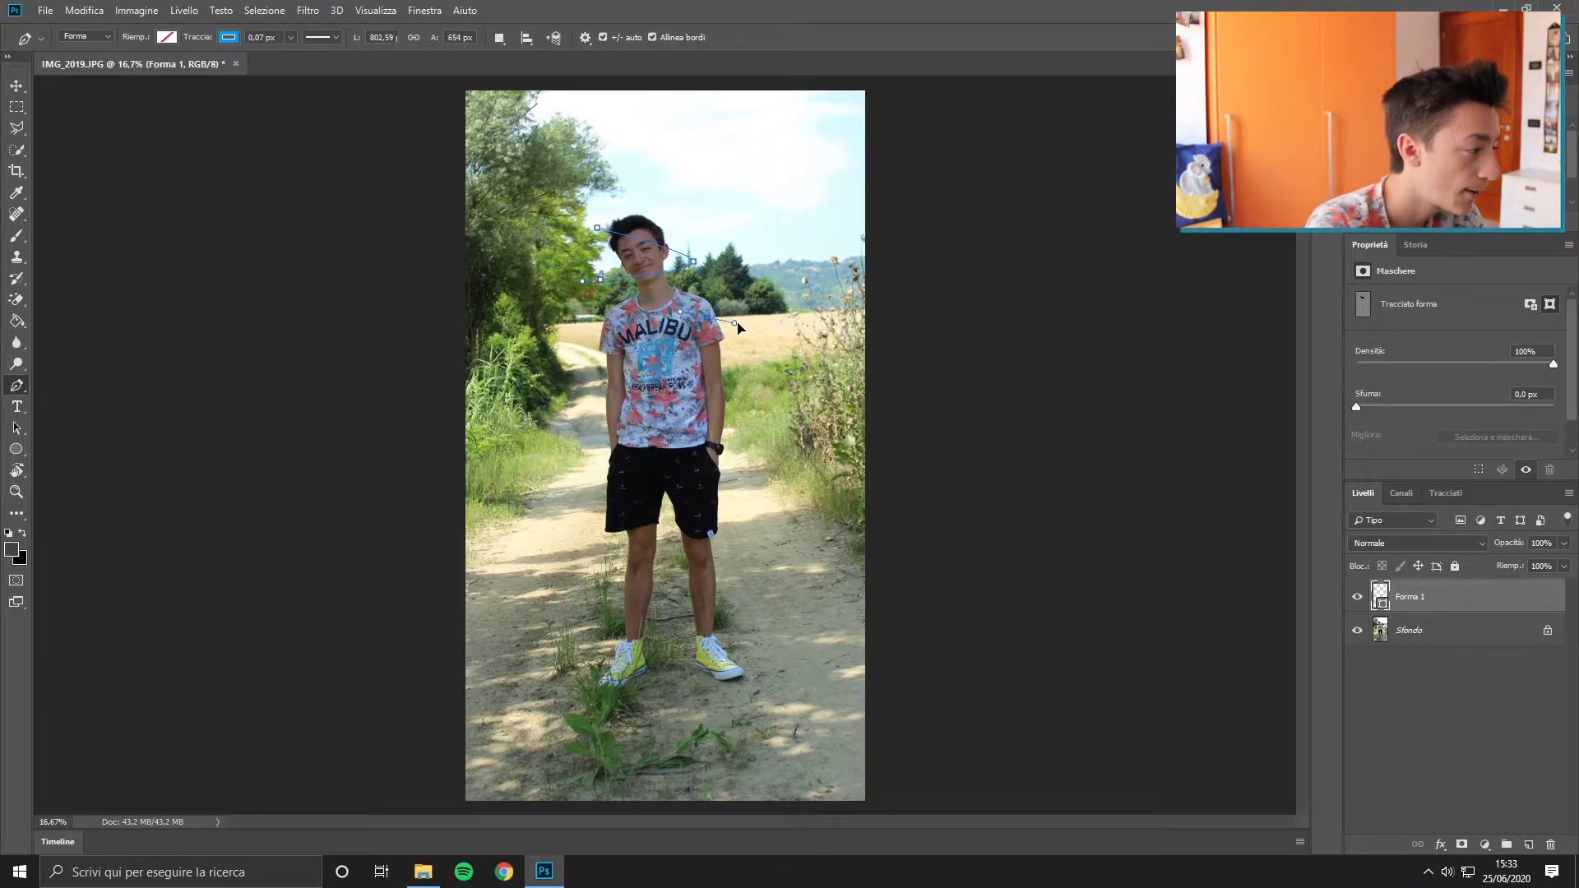
drag(773, 310, 868, 320)
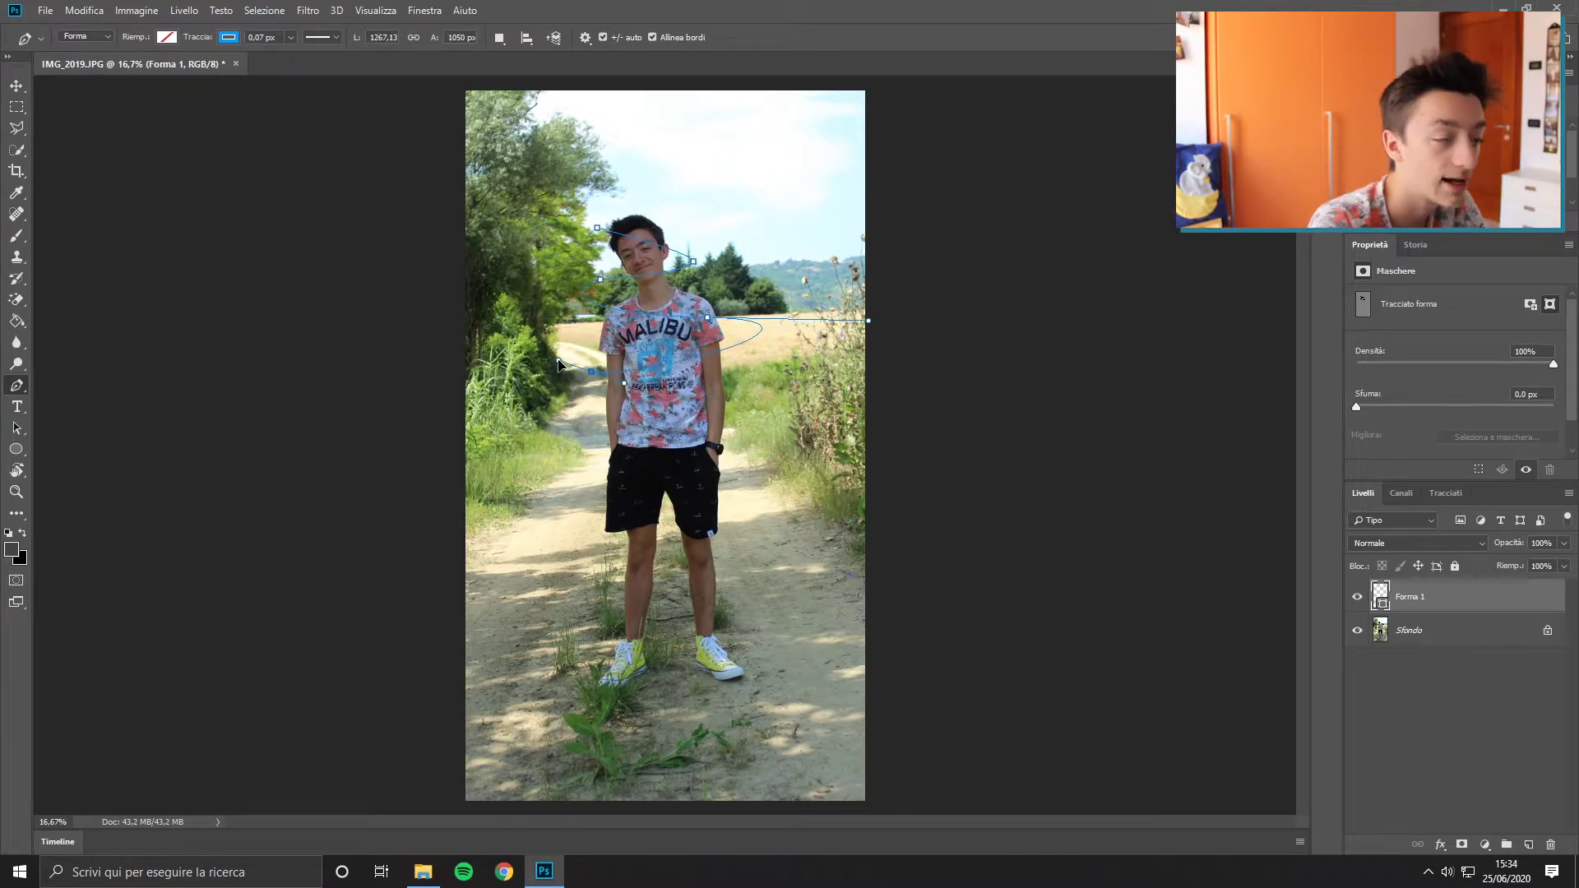
click(556, 363)
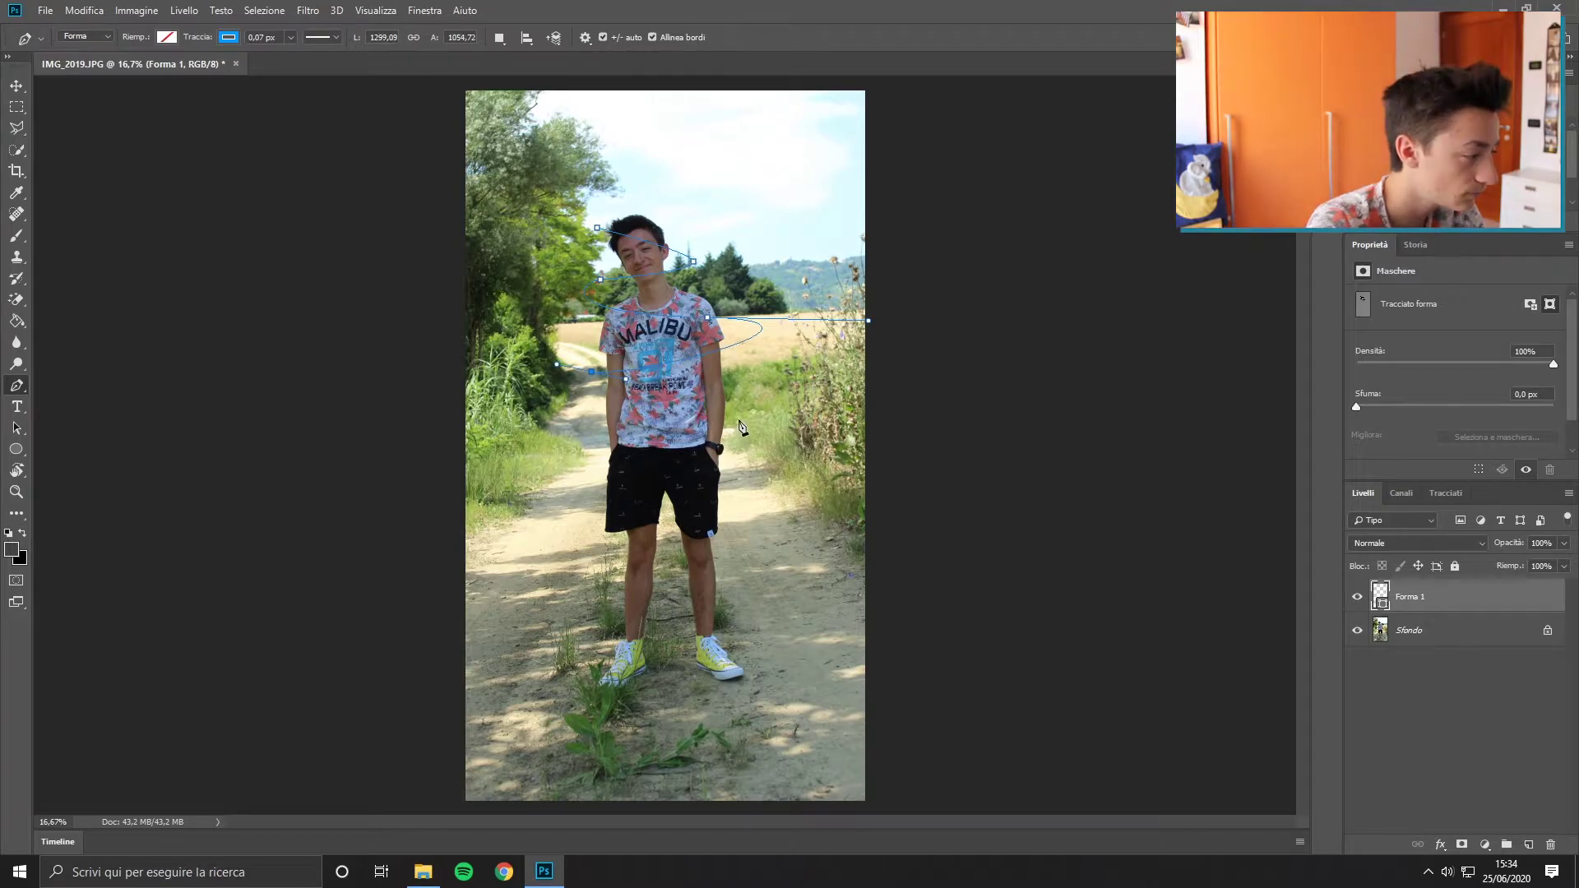
mouse_move(745, 418)
mouse_down()
mouse_move(925, 387)
mouse_move(970, 409)
mouse_up()
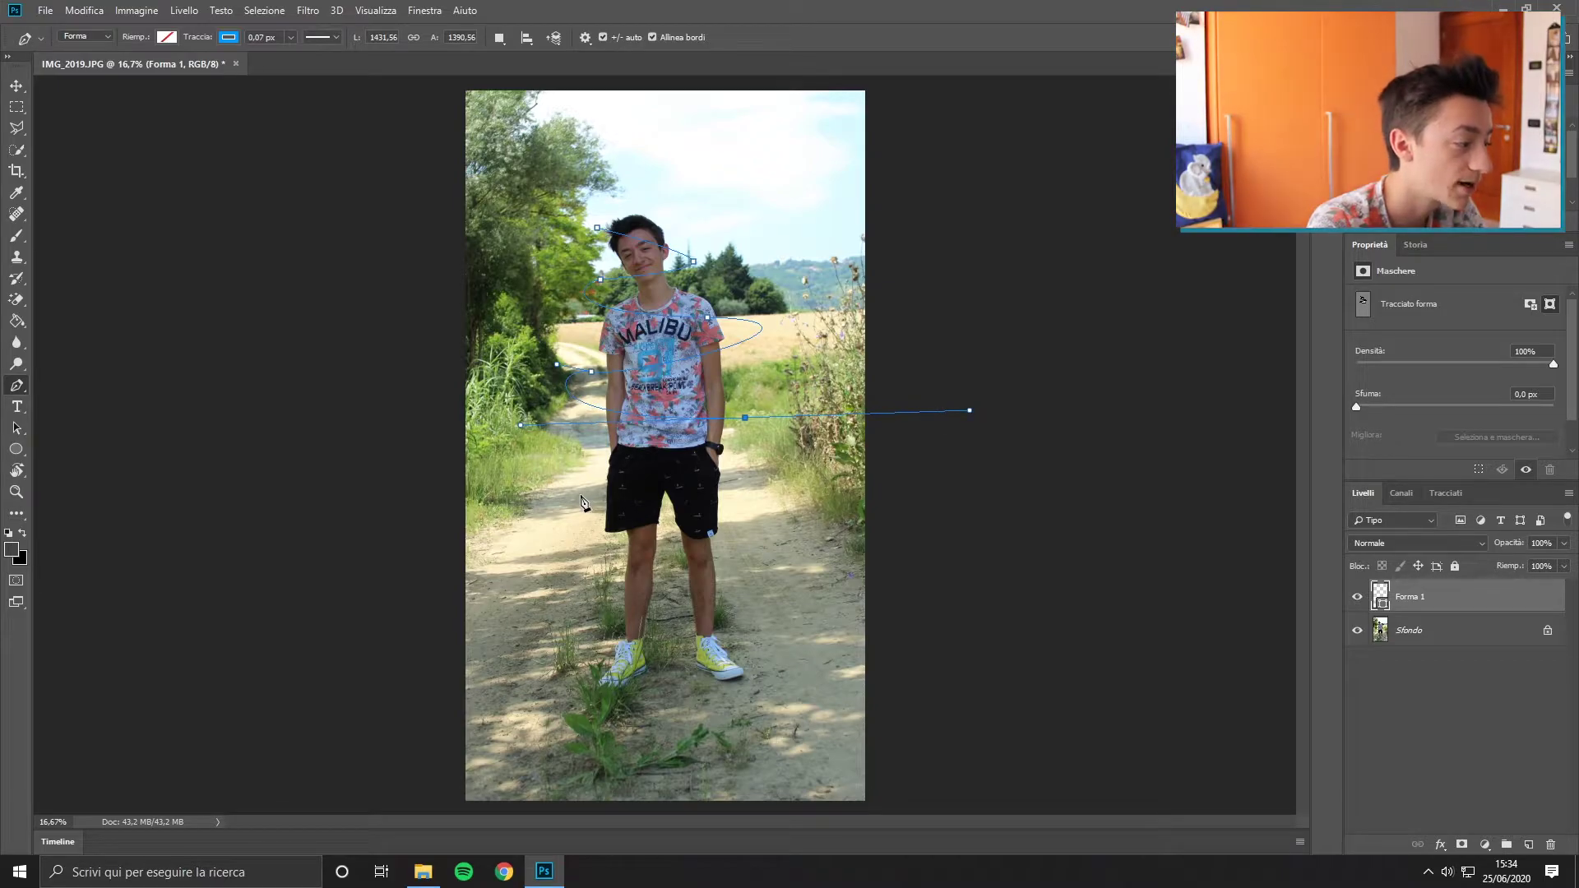
drag(653, 465, 738, 468)
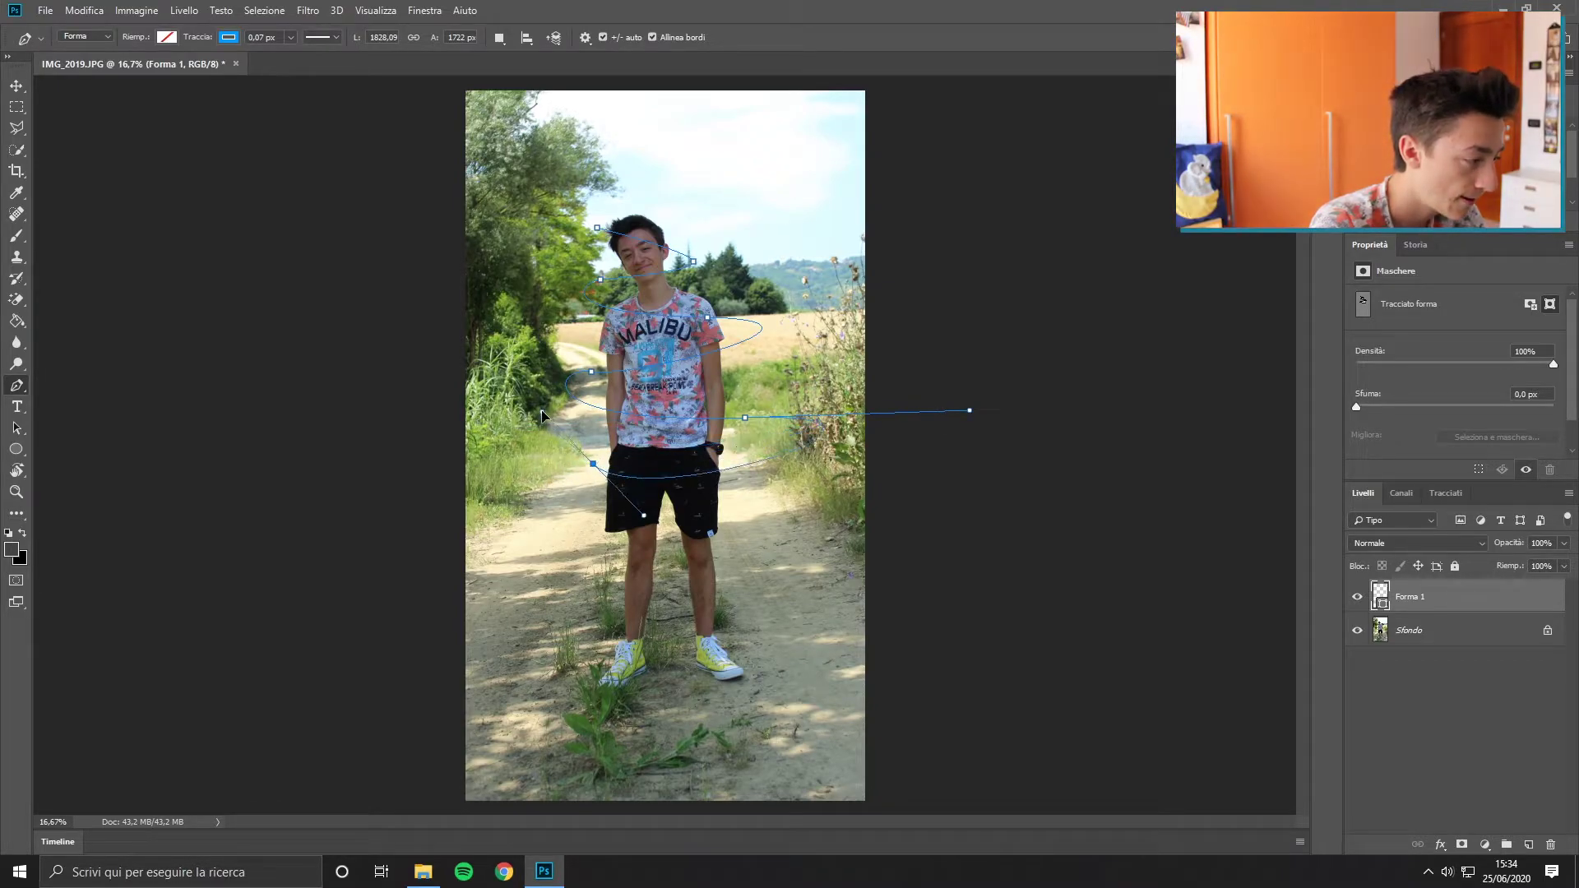
drag(666, 522, 865, 542)
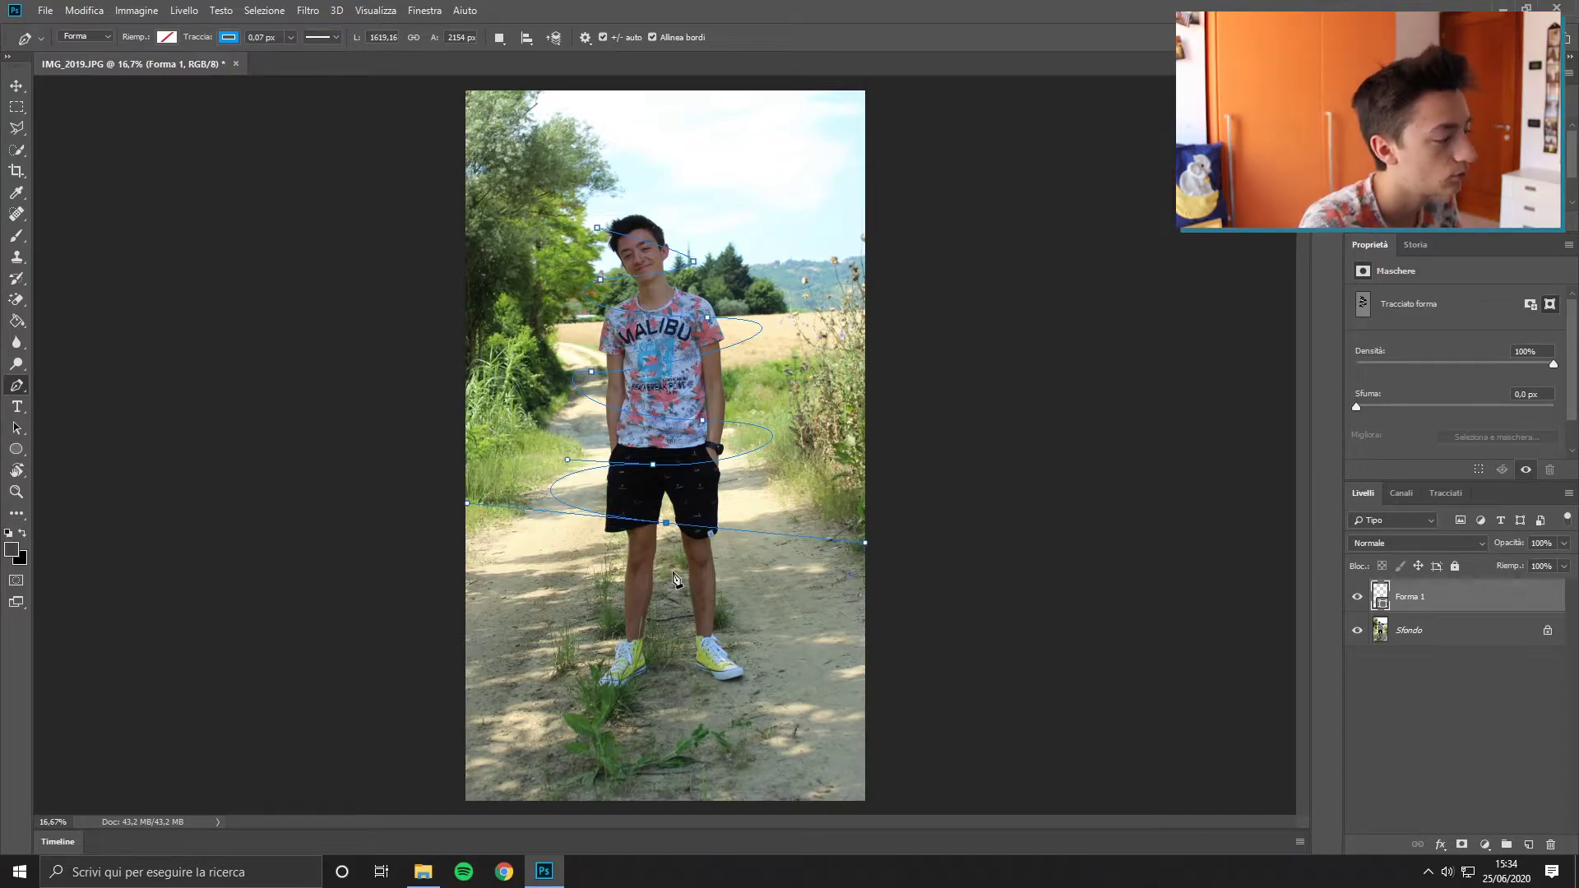
drag(671, 576, 625, 583)
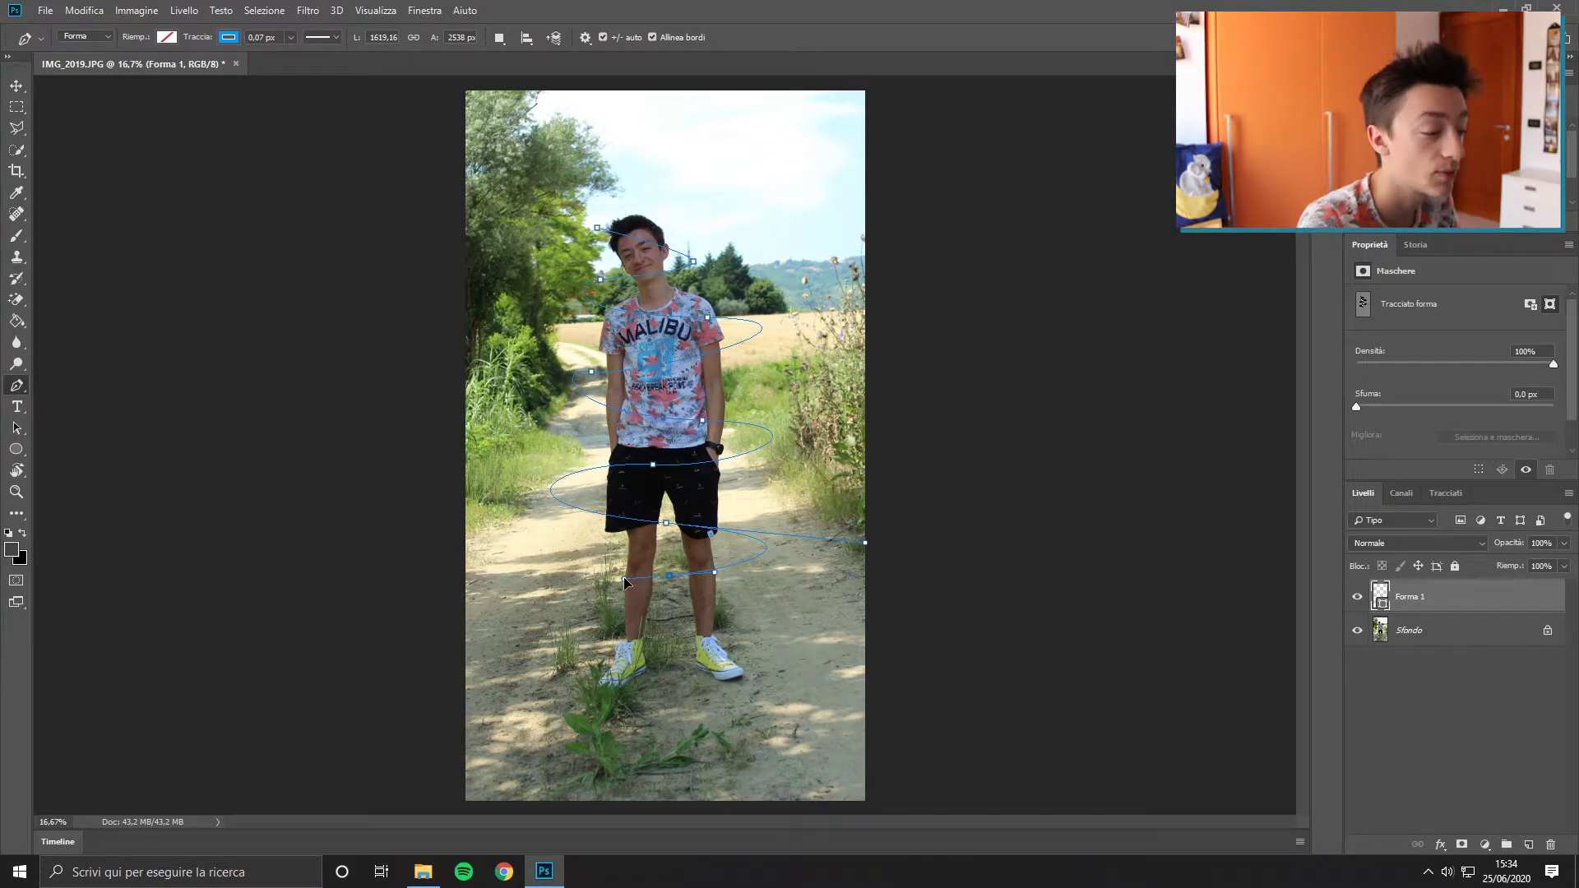
drag(668, 611, 819, 619)
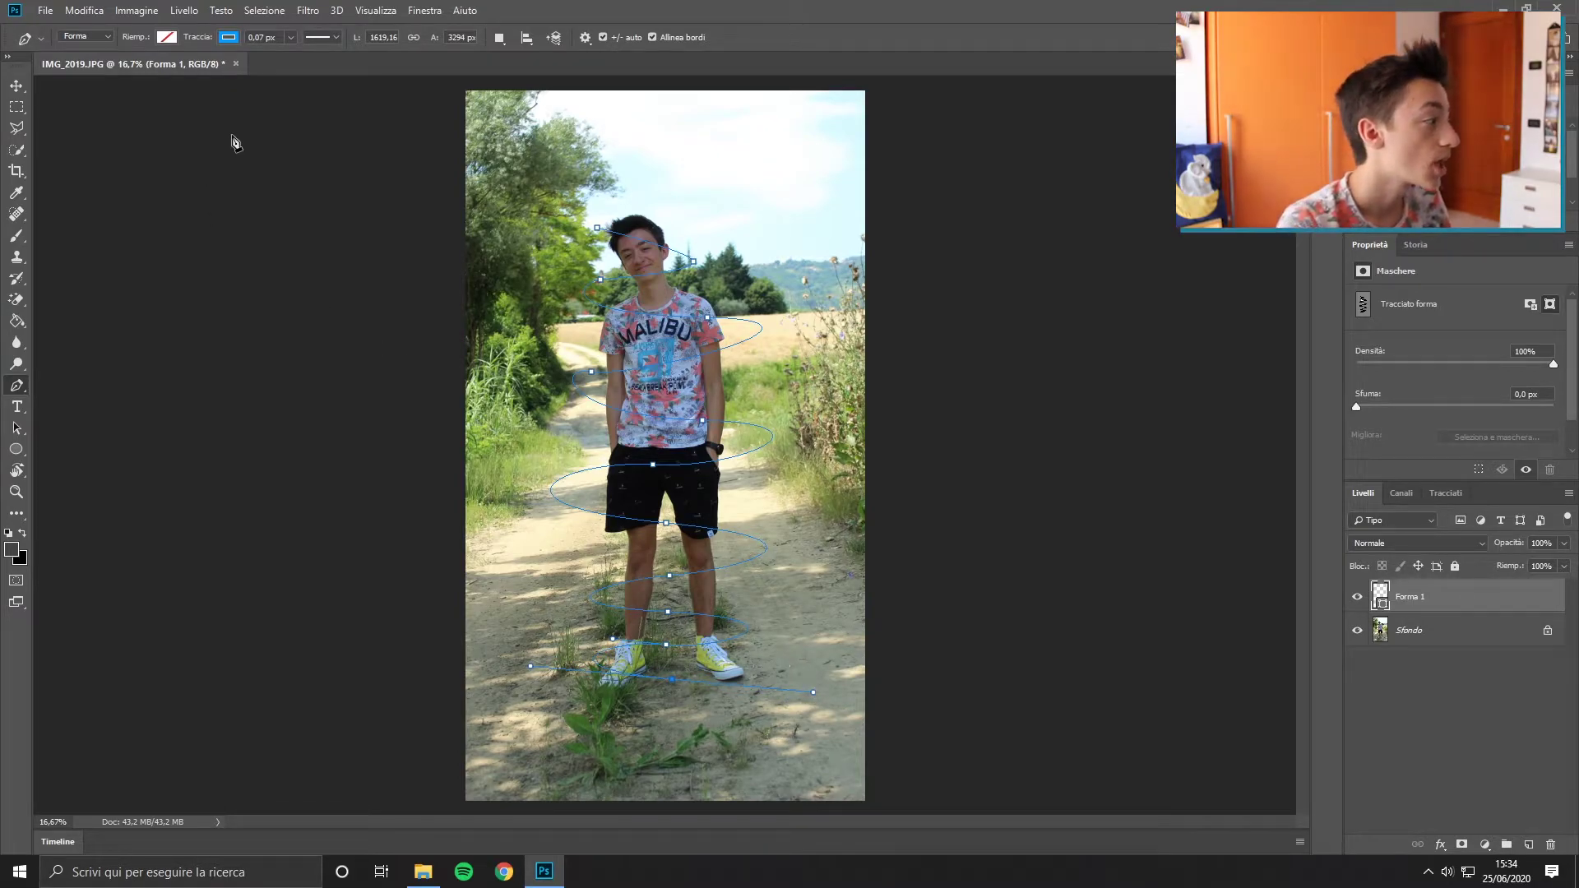
Step: Set the spiral's stroke width to 15,33 px
click(291, 40)
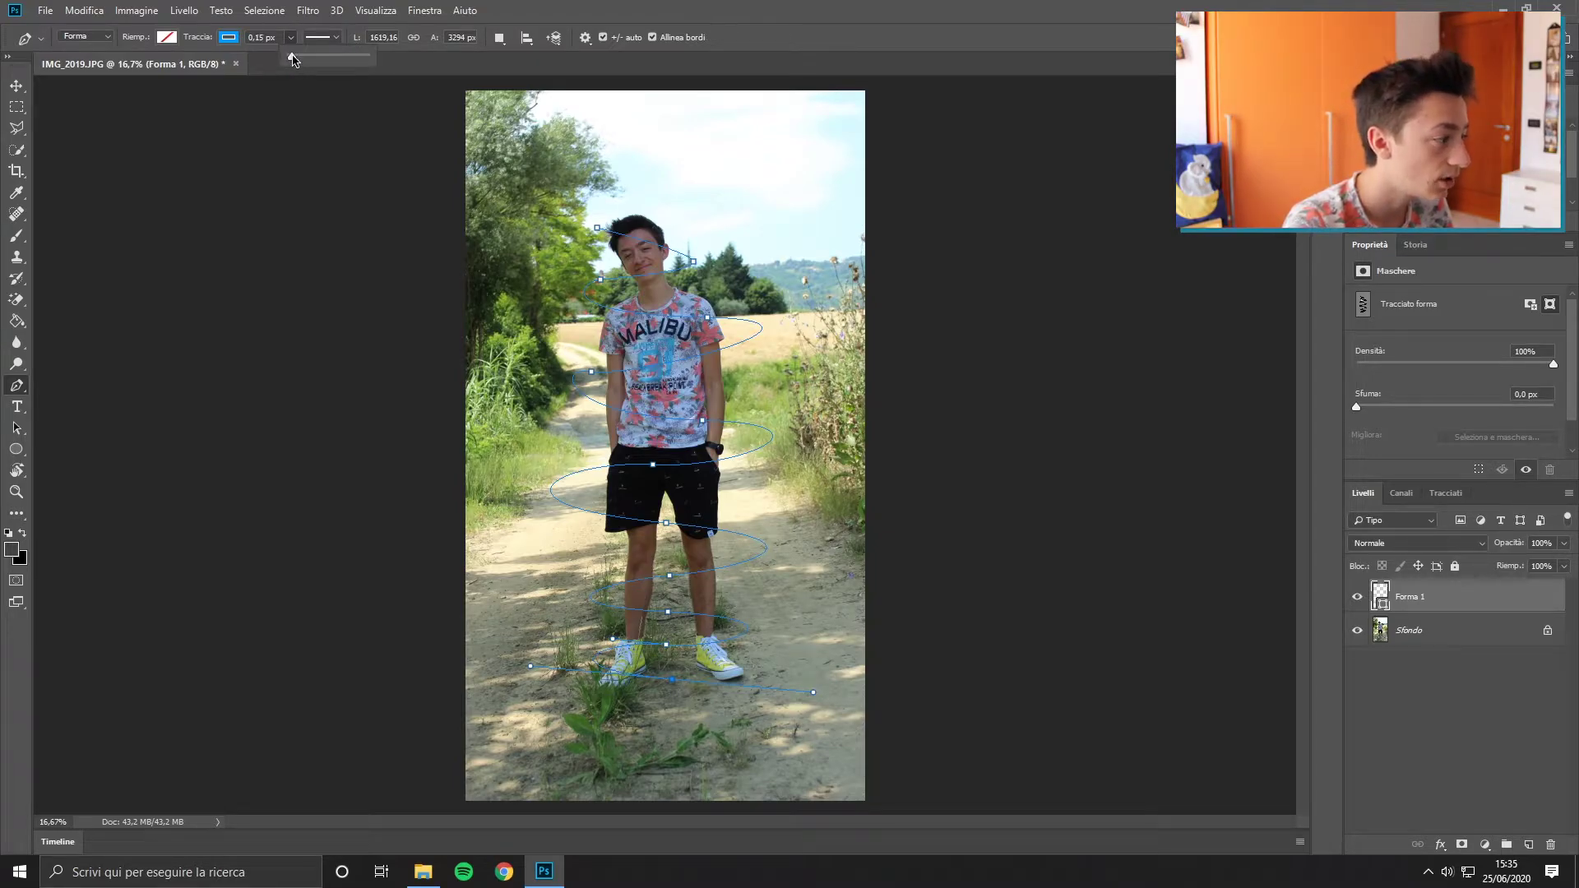
drag(291, 57, 320, 62)
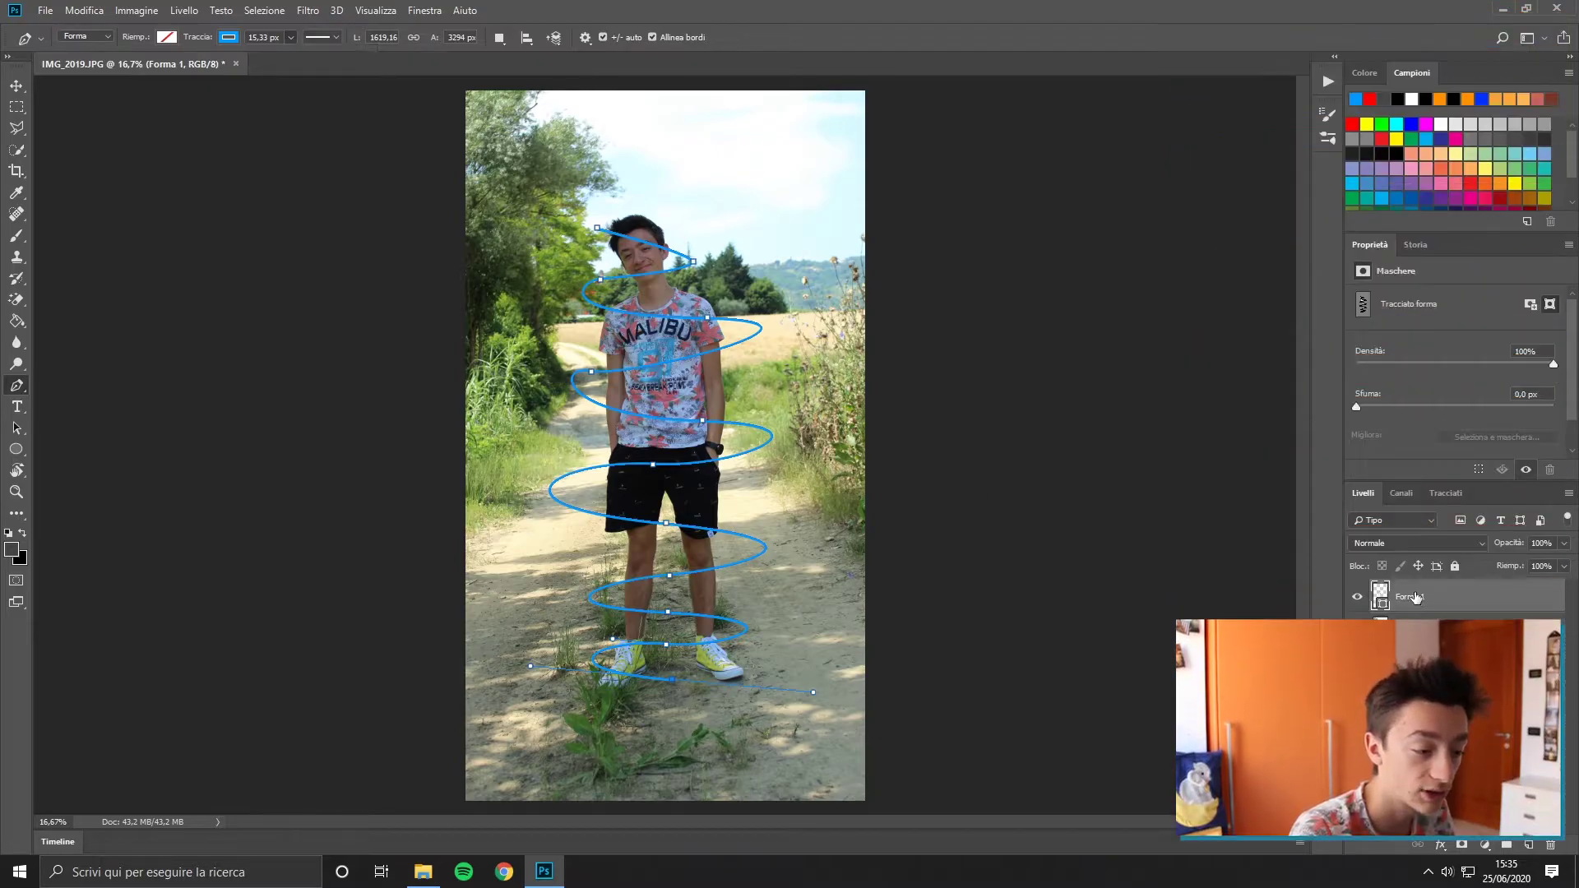
Step: Give Forma 1 a blue outer glow at 90% opacity, 0% spread and 29 px size
right_click(1415, 597)
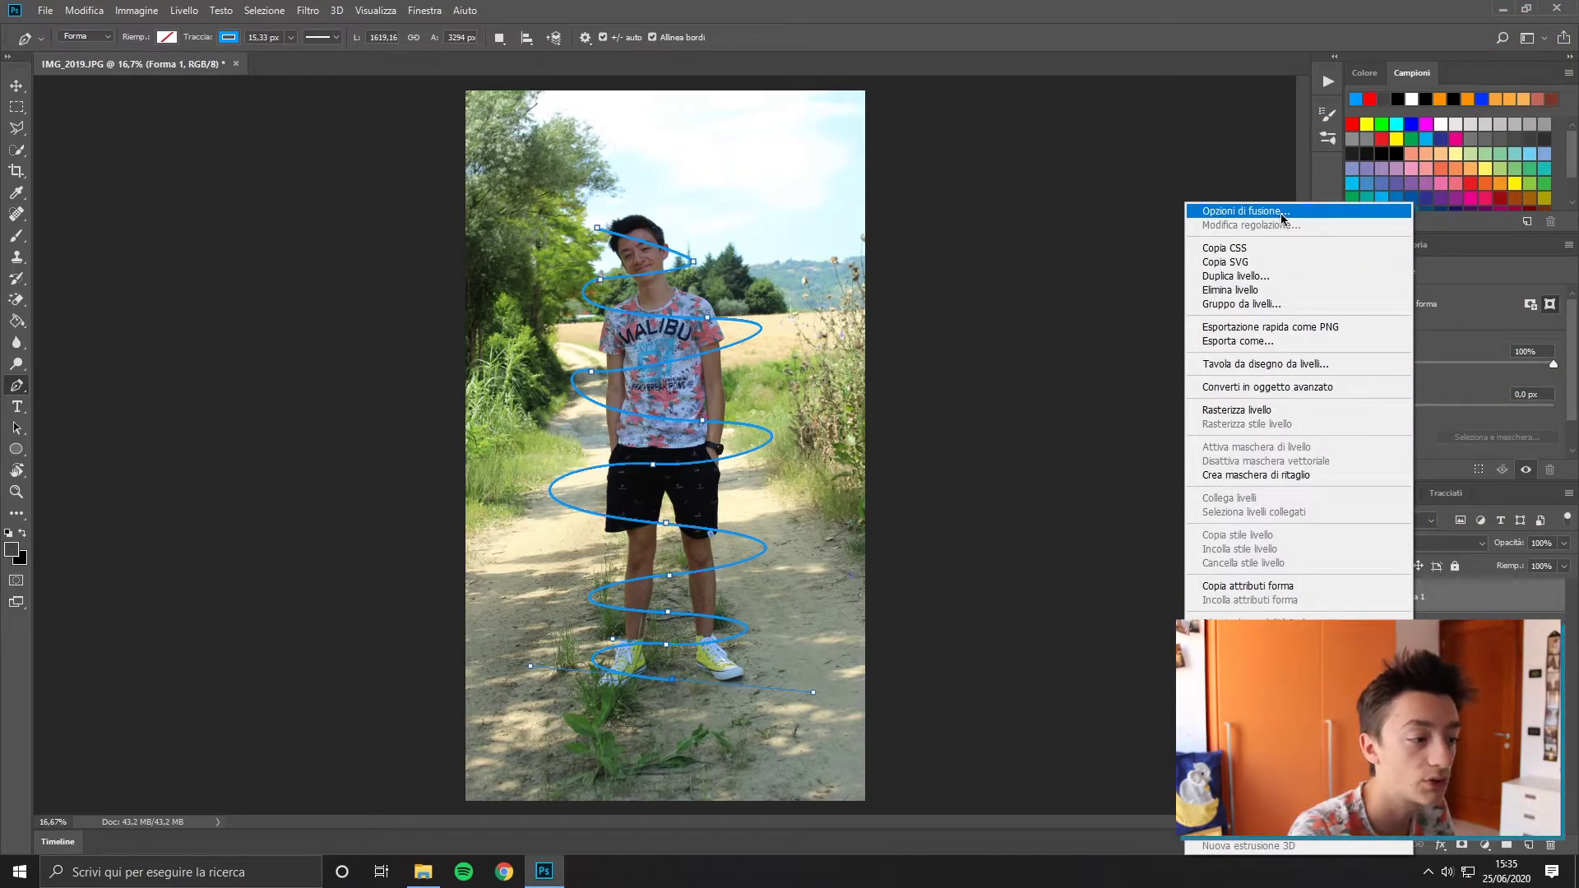
key(Escape)
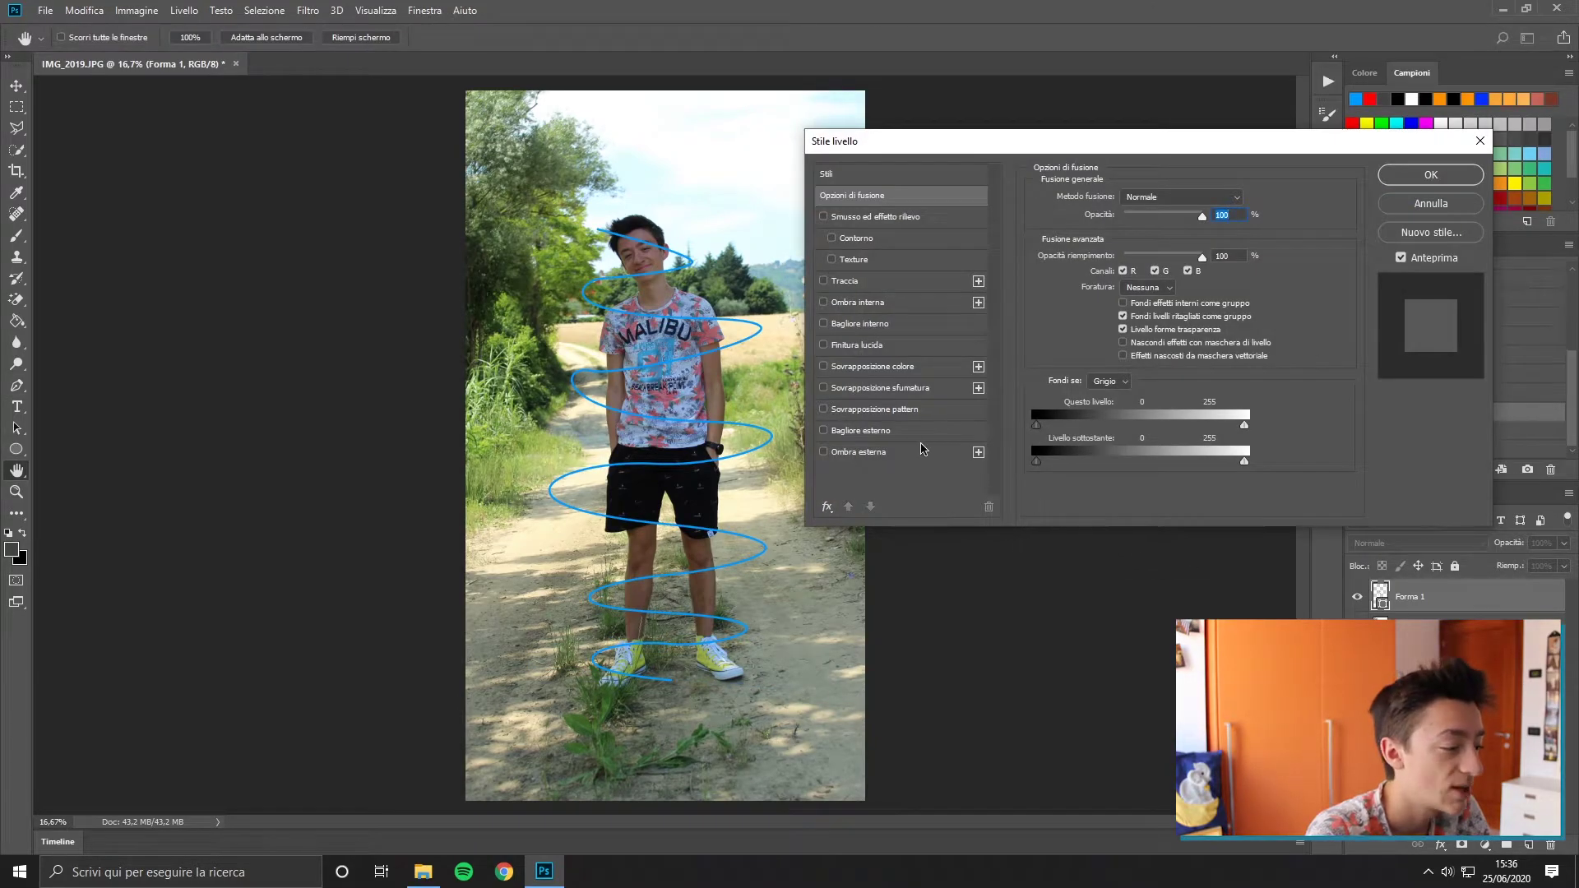
click(909, 435)
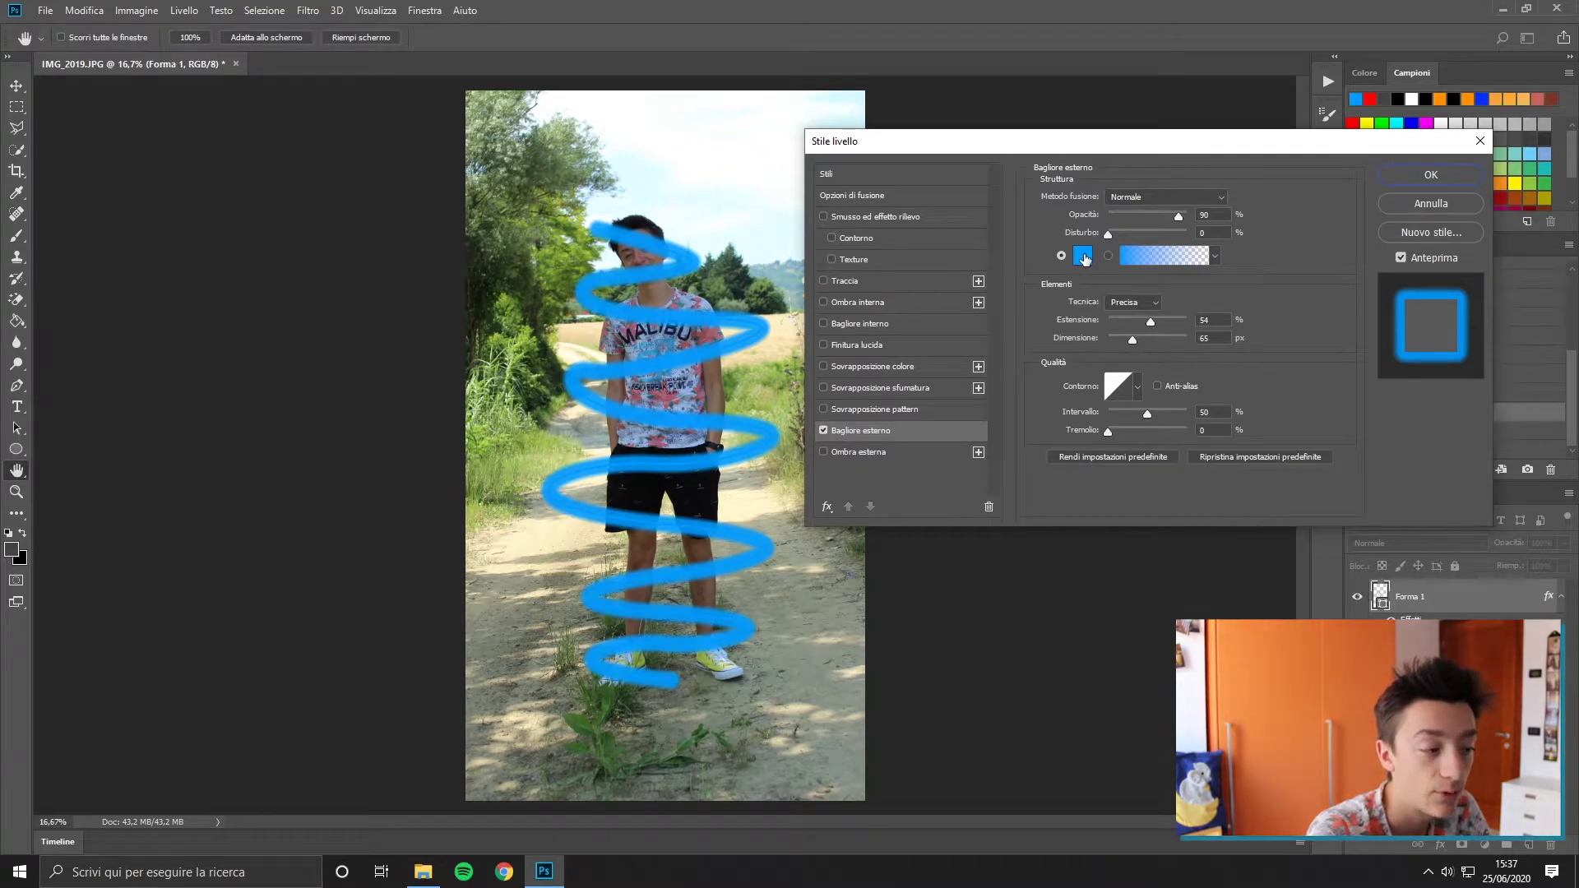
click(1083, 256)
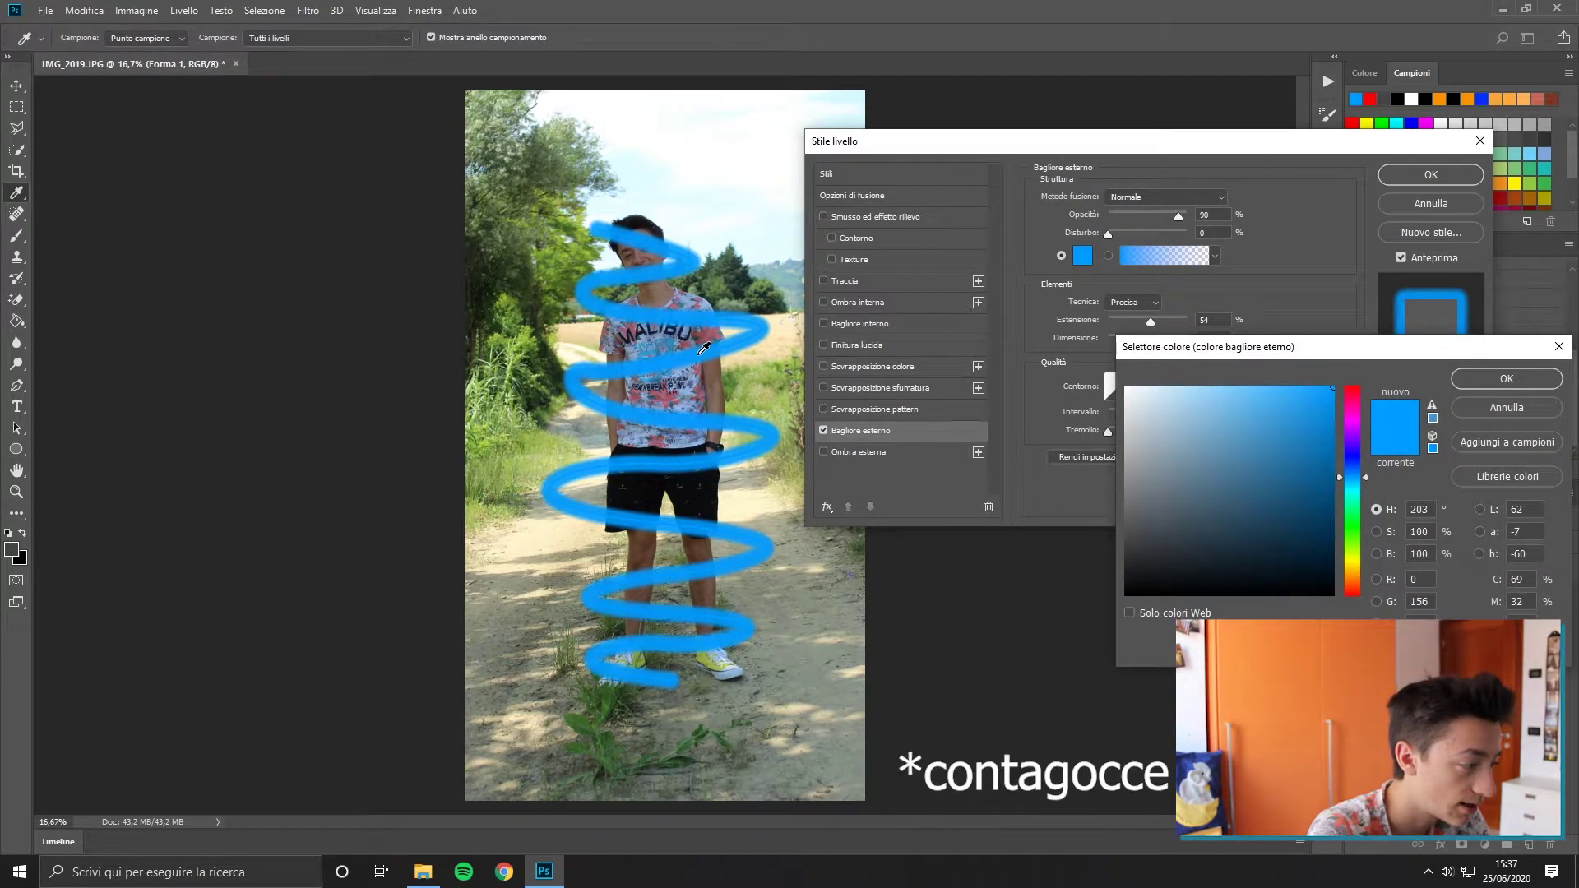
click(1505, 377)
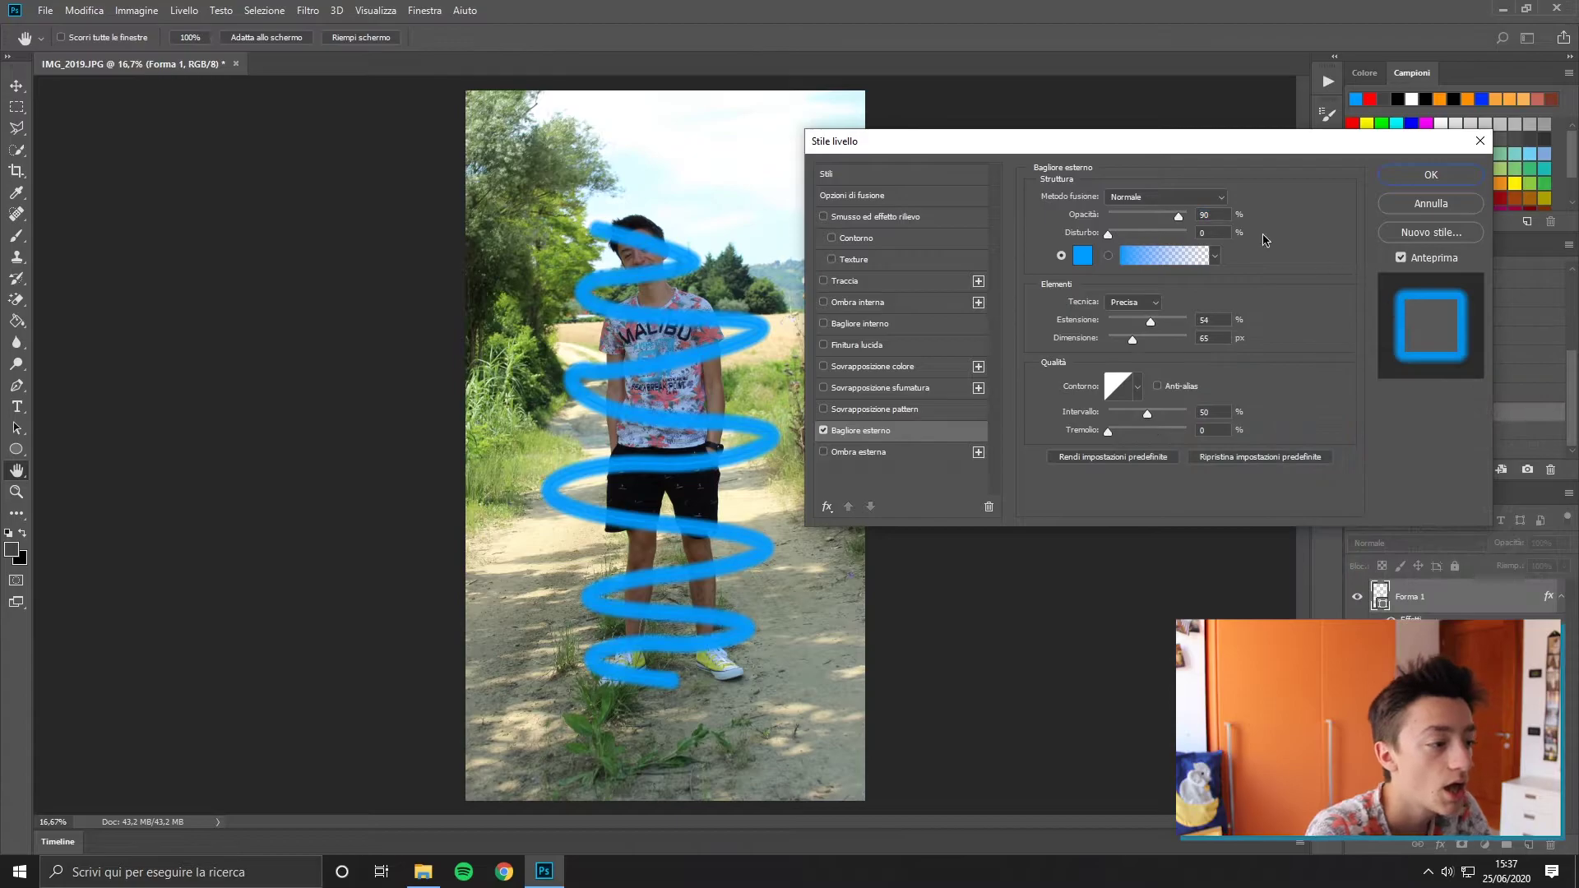
double_click(1207, 216)
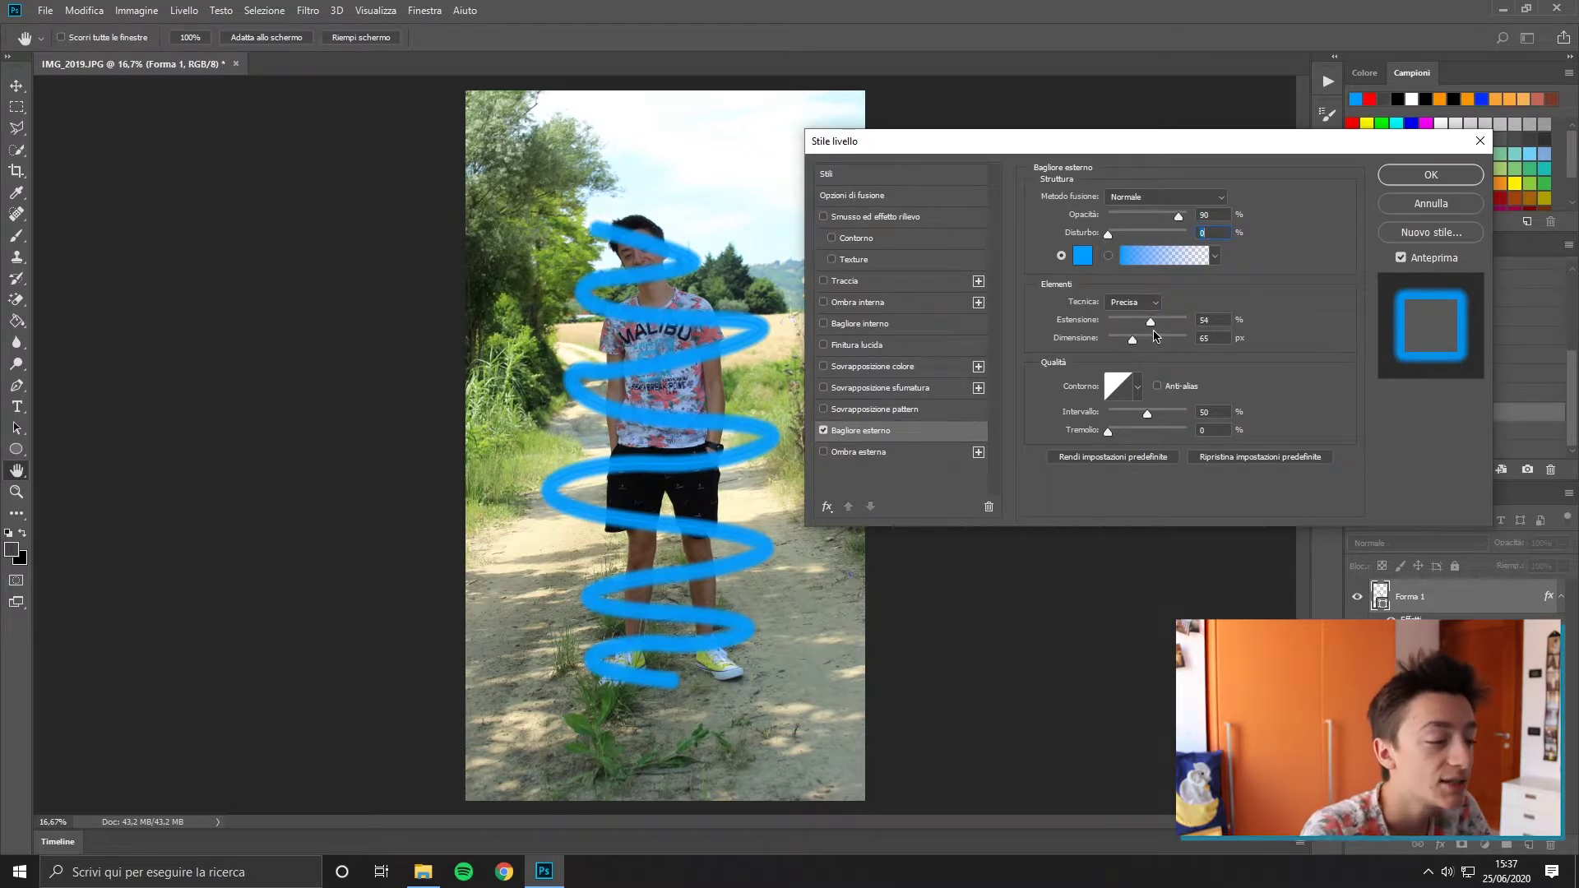
mouse_move(1124, 329)
mouse_down()
mouse_move(1103, 330)
mouse_move(1120, 349)
mouse_up()
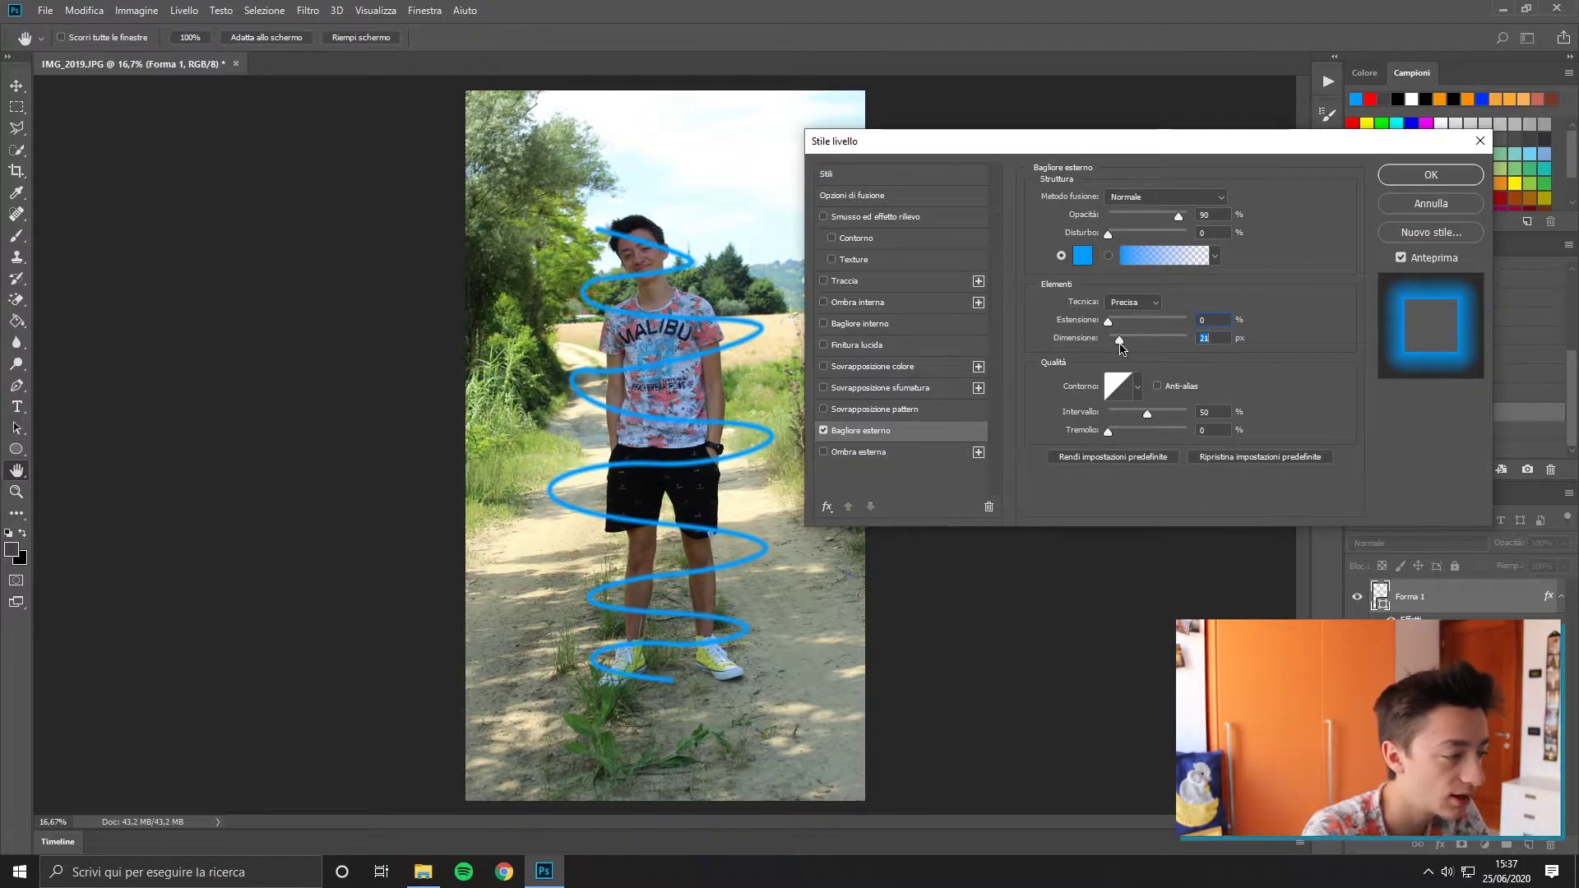
drag(1122, 348, 1124, 348)
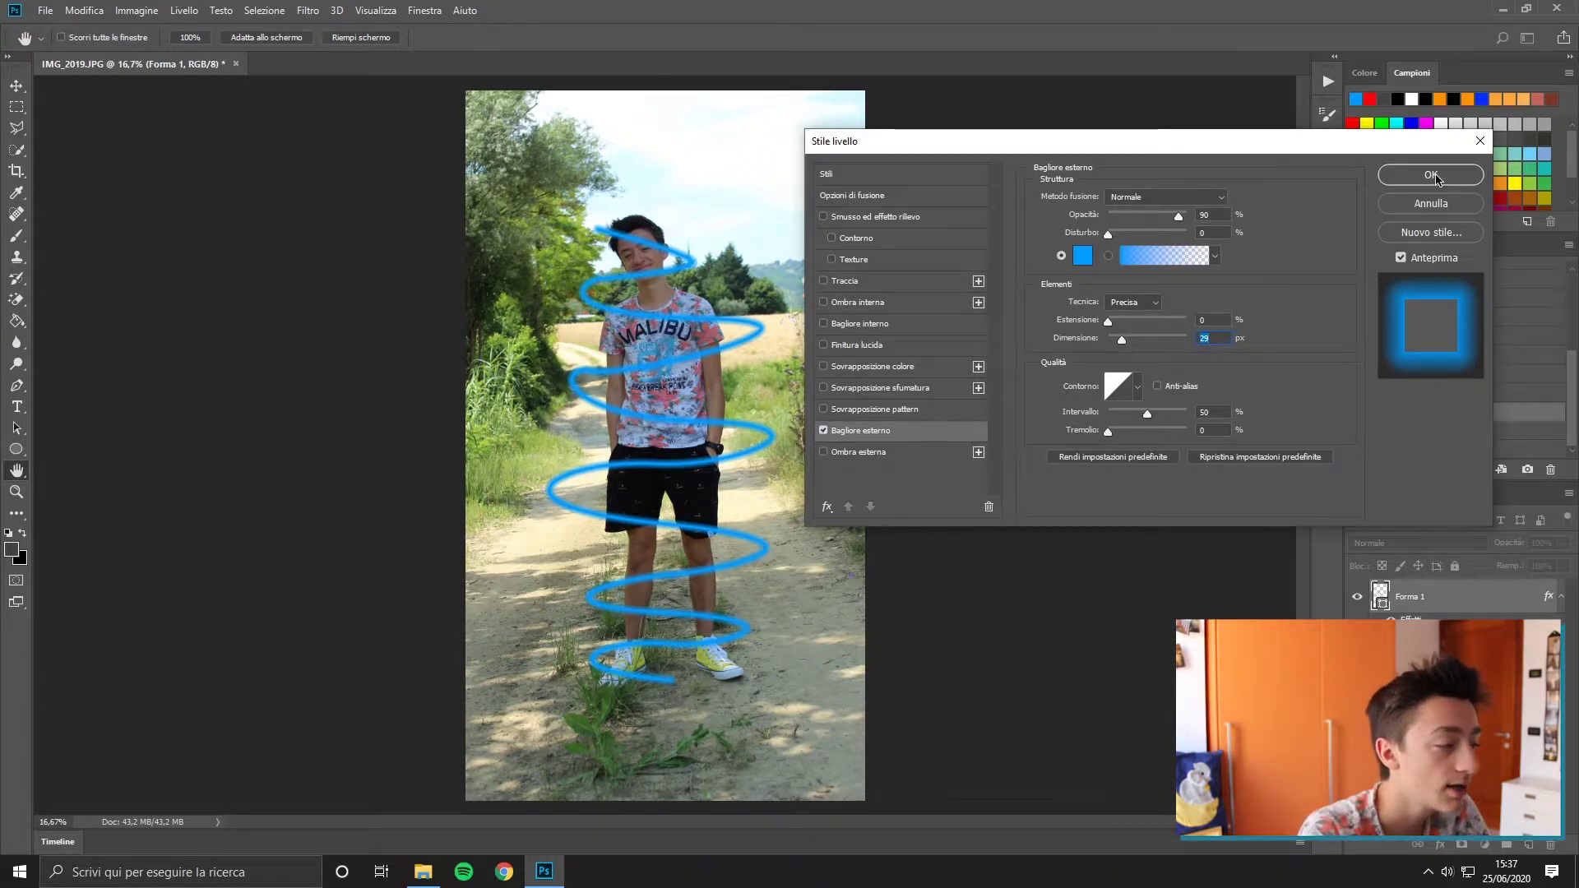
click(1431, 175)
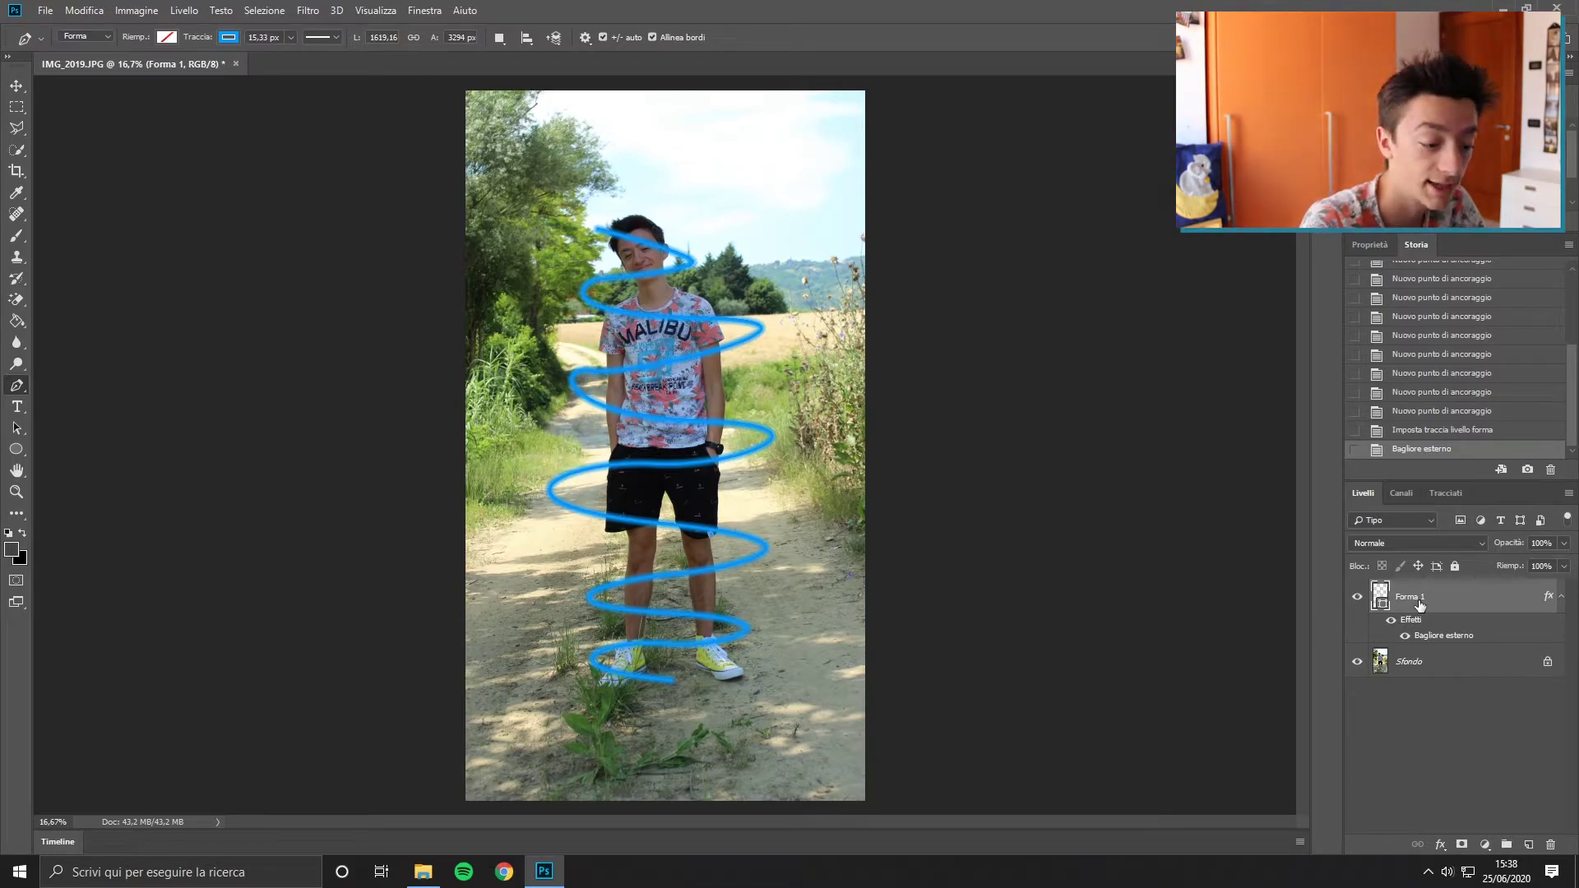
Step: Add a layer mask to Forma 1 and set up the Brush with black
click(1463, 847)
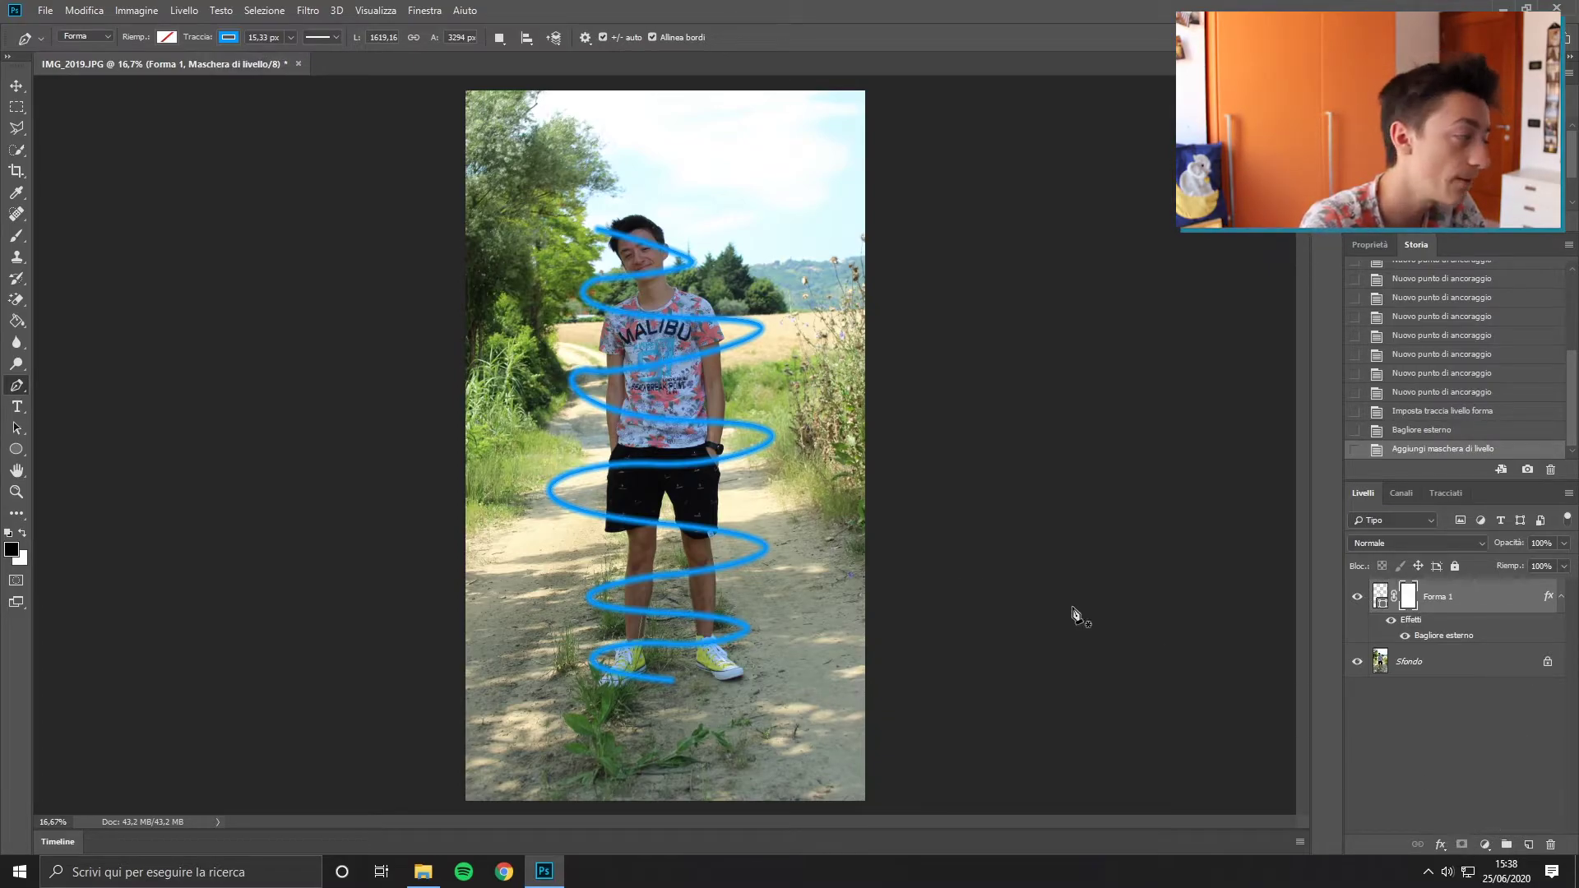
click(24, 245)
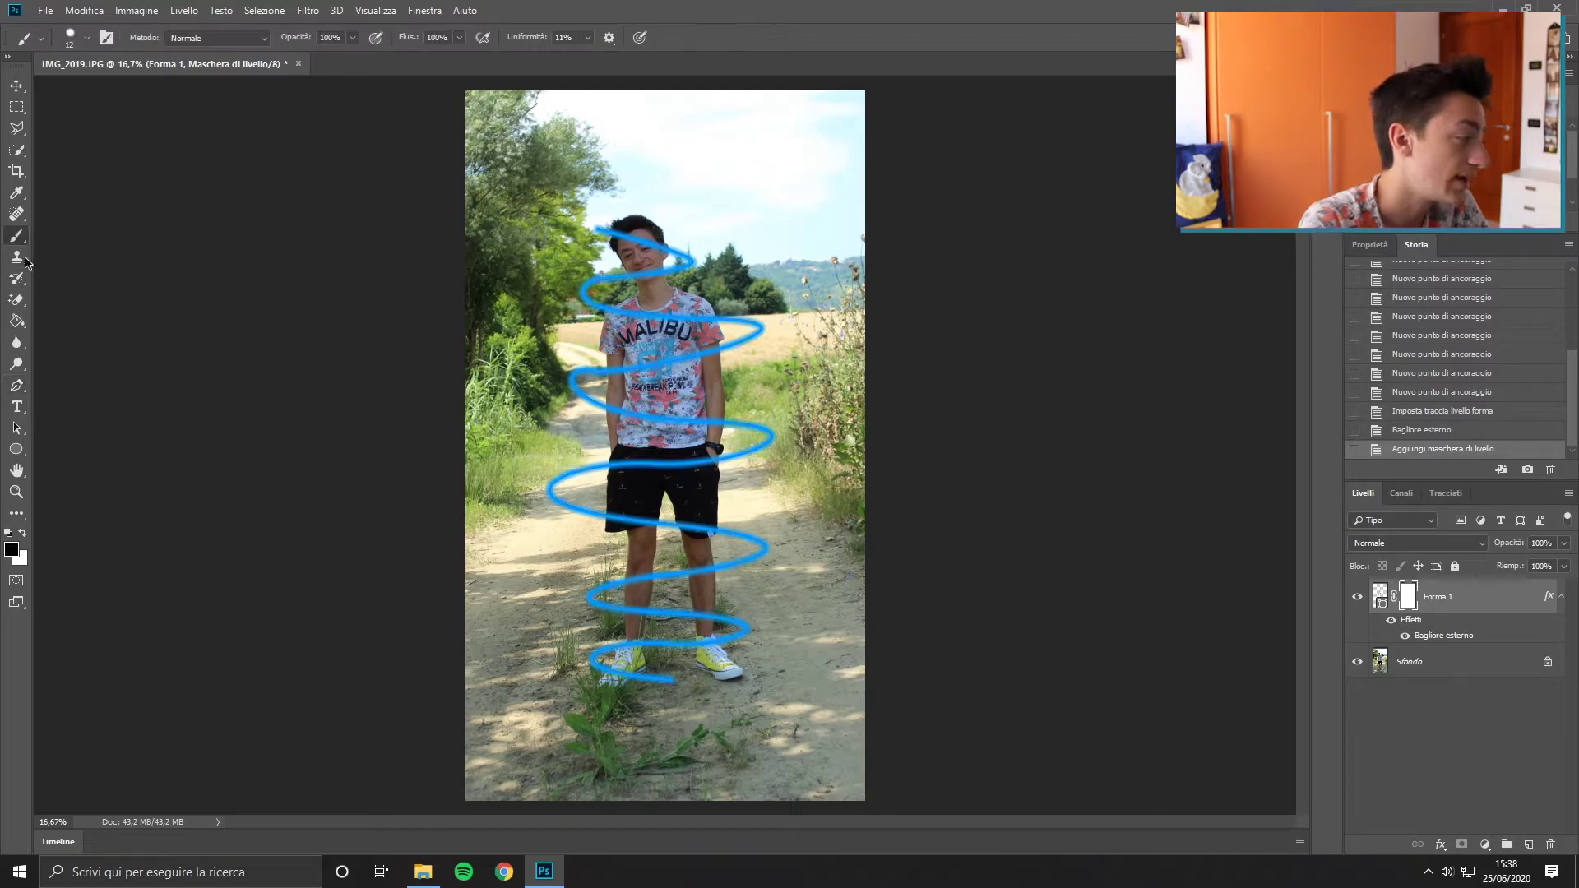
click(12, 550)
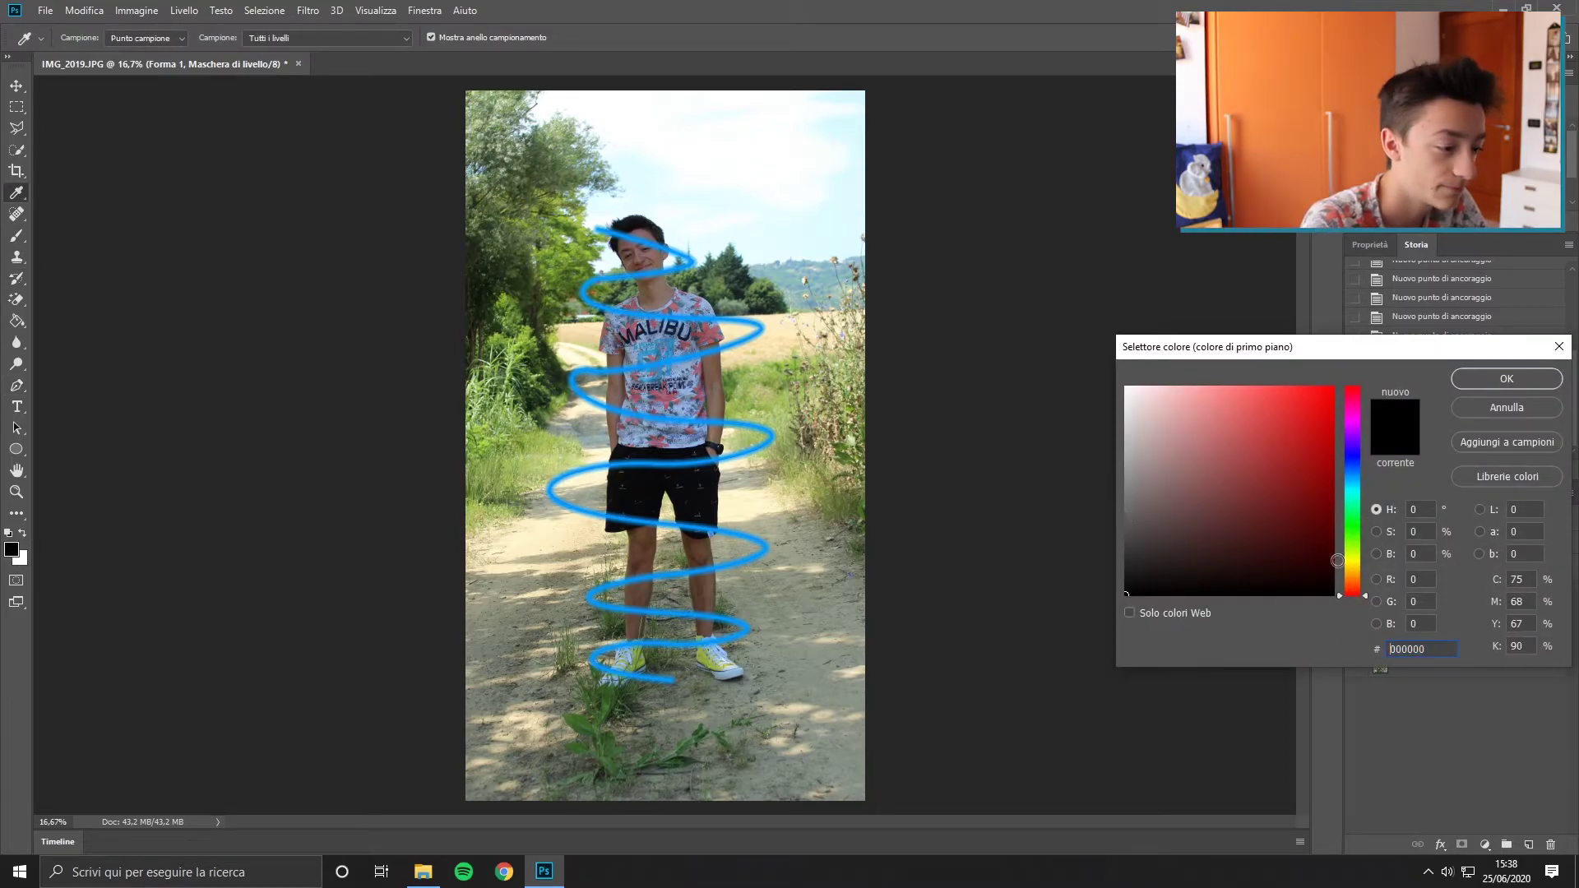
click(1510, 383)
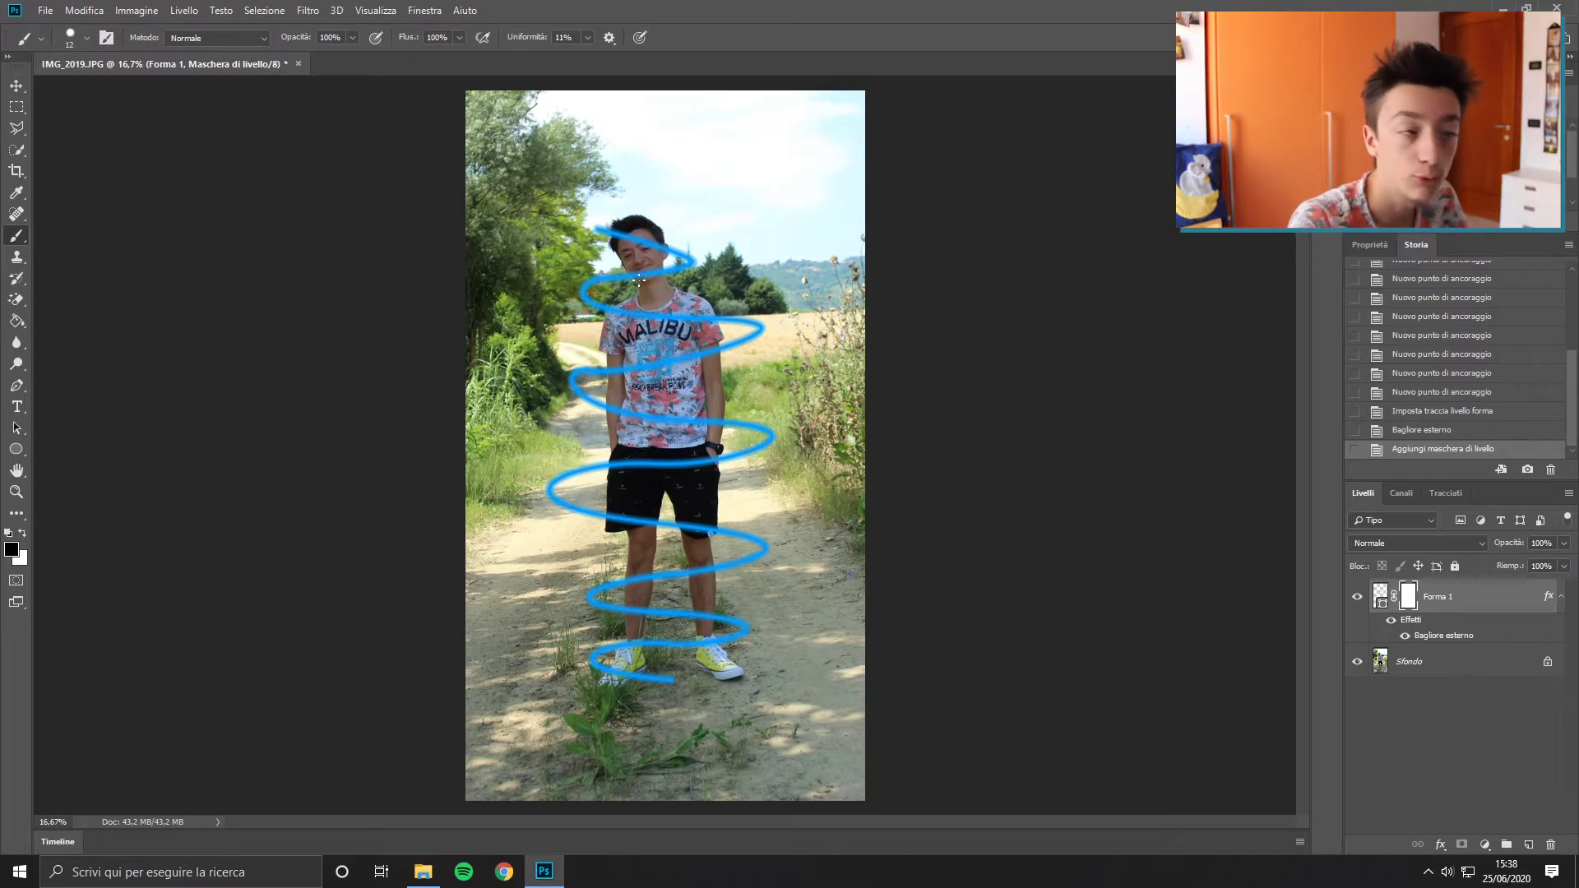
Step: Paint out the spiral where it passes behind the boy's head and torso
scroll(663, 213, up, 5)
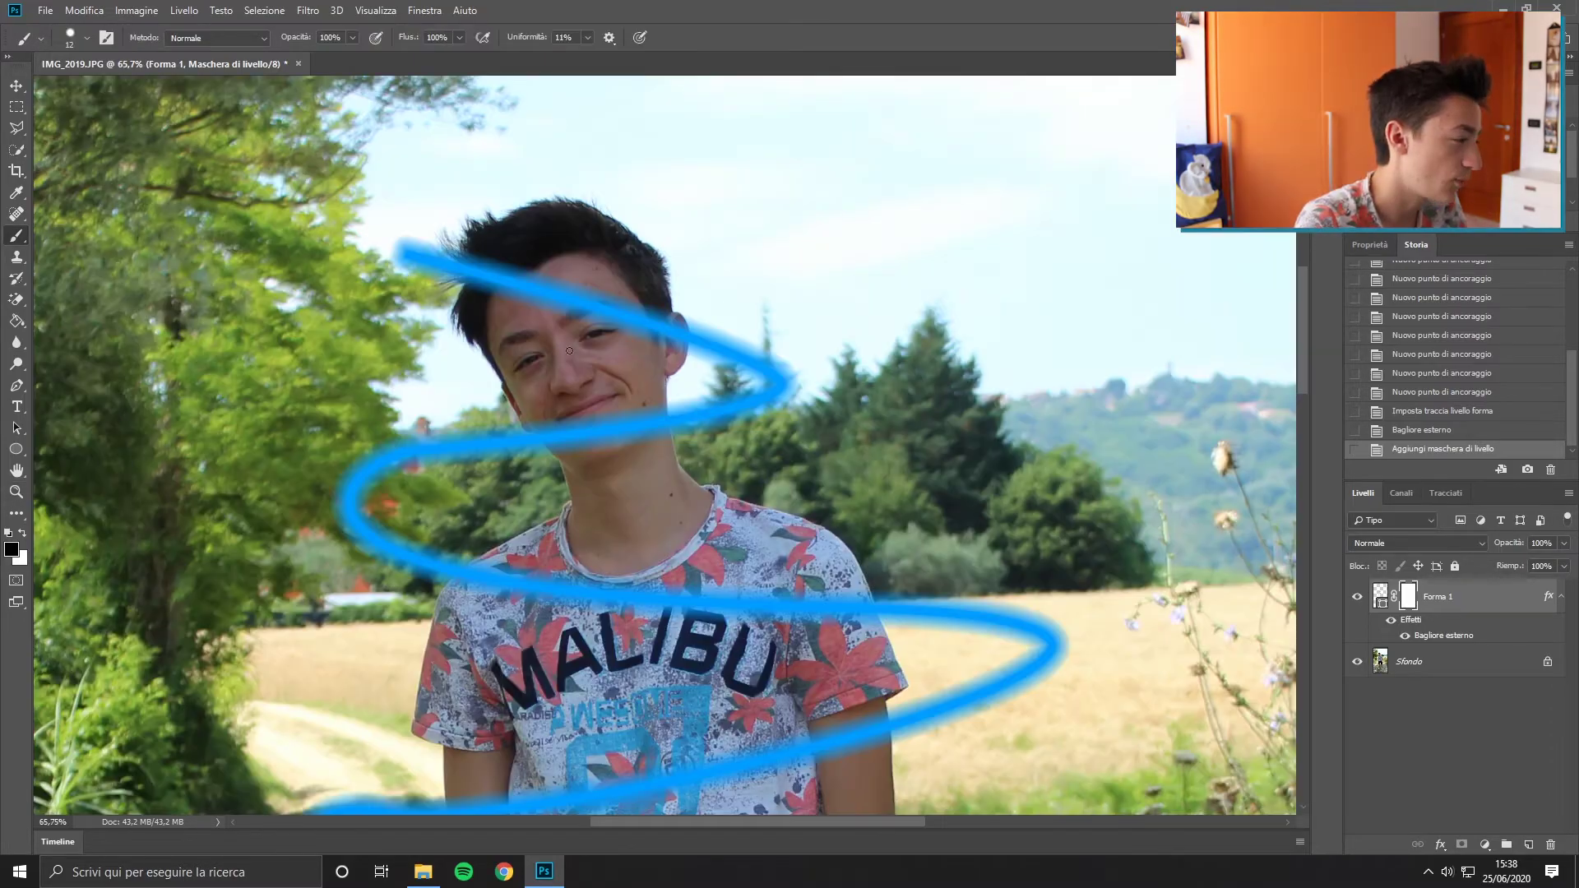
mouse_move(545, 318)
mouse_down()
mouse_move(561, 322)
mouse_move(467, 265)
mouse_move(485, 284)
mouse_up()
mouse_move(457, 259)
mouse_down()
mouse_move(518, 300)
mouse_move(676, 329)
mouse_up()
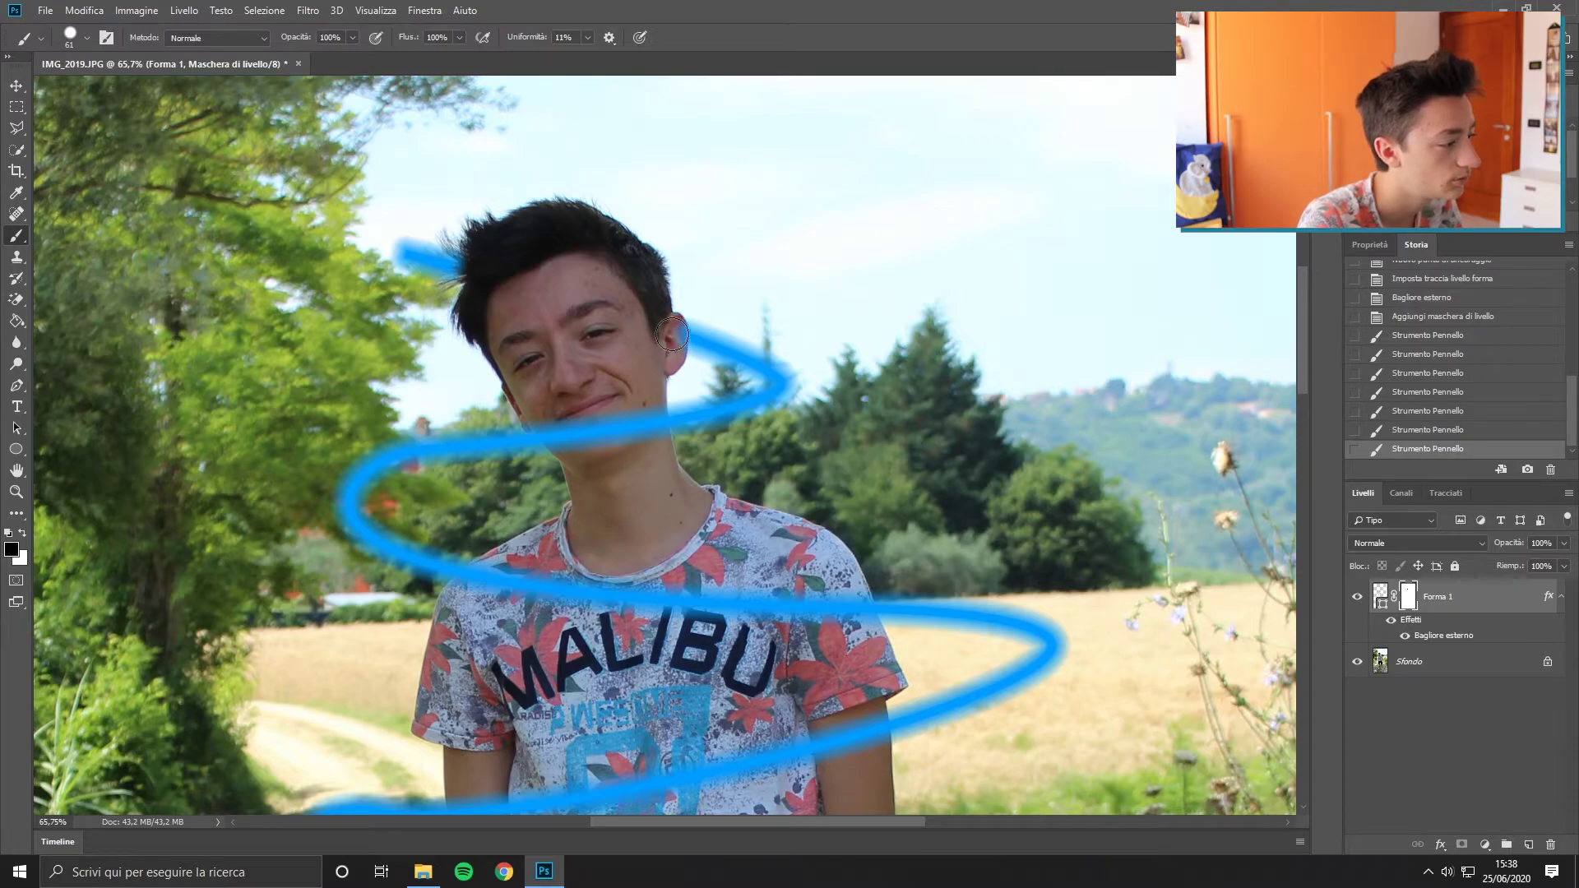
scroll(673, 316, down, 2)
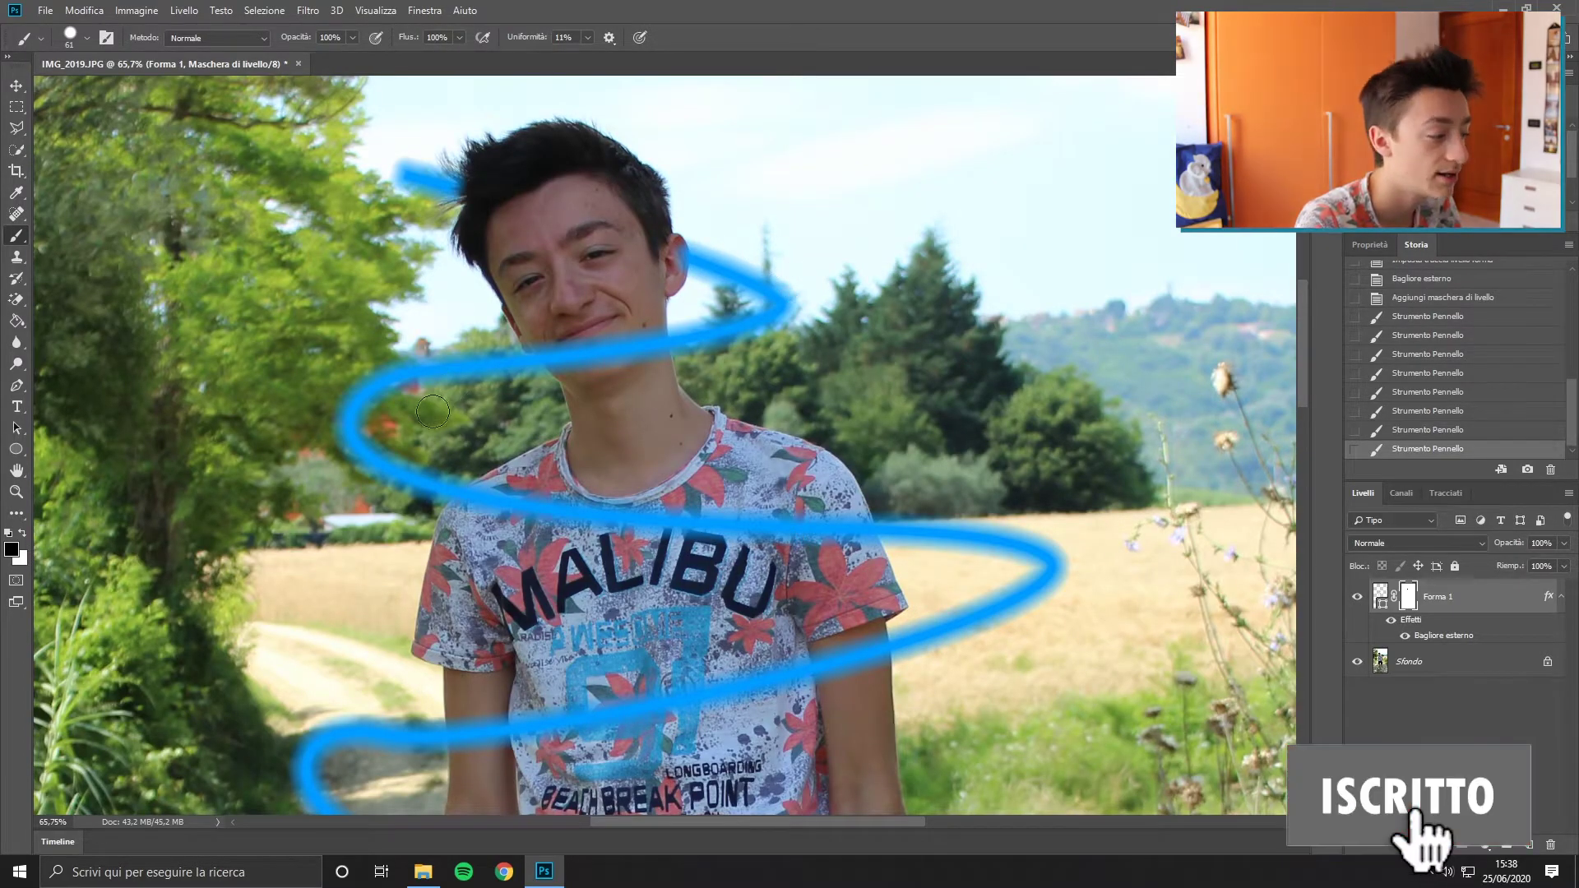
scroll(436, 407, down, 2)
drag(467, 414, 847, 432)
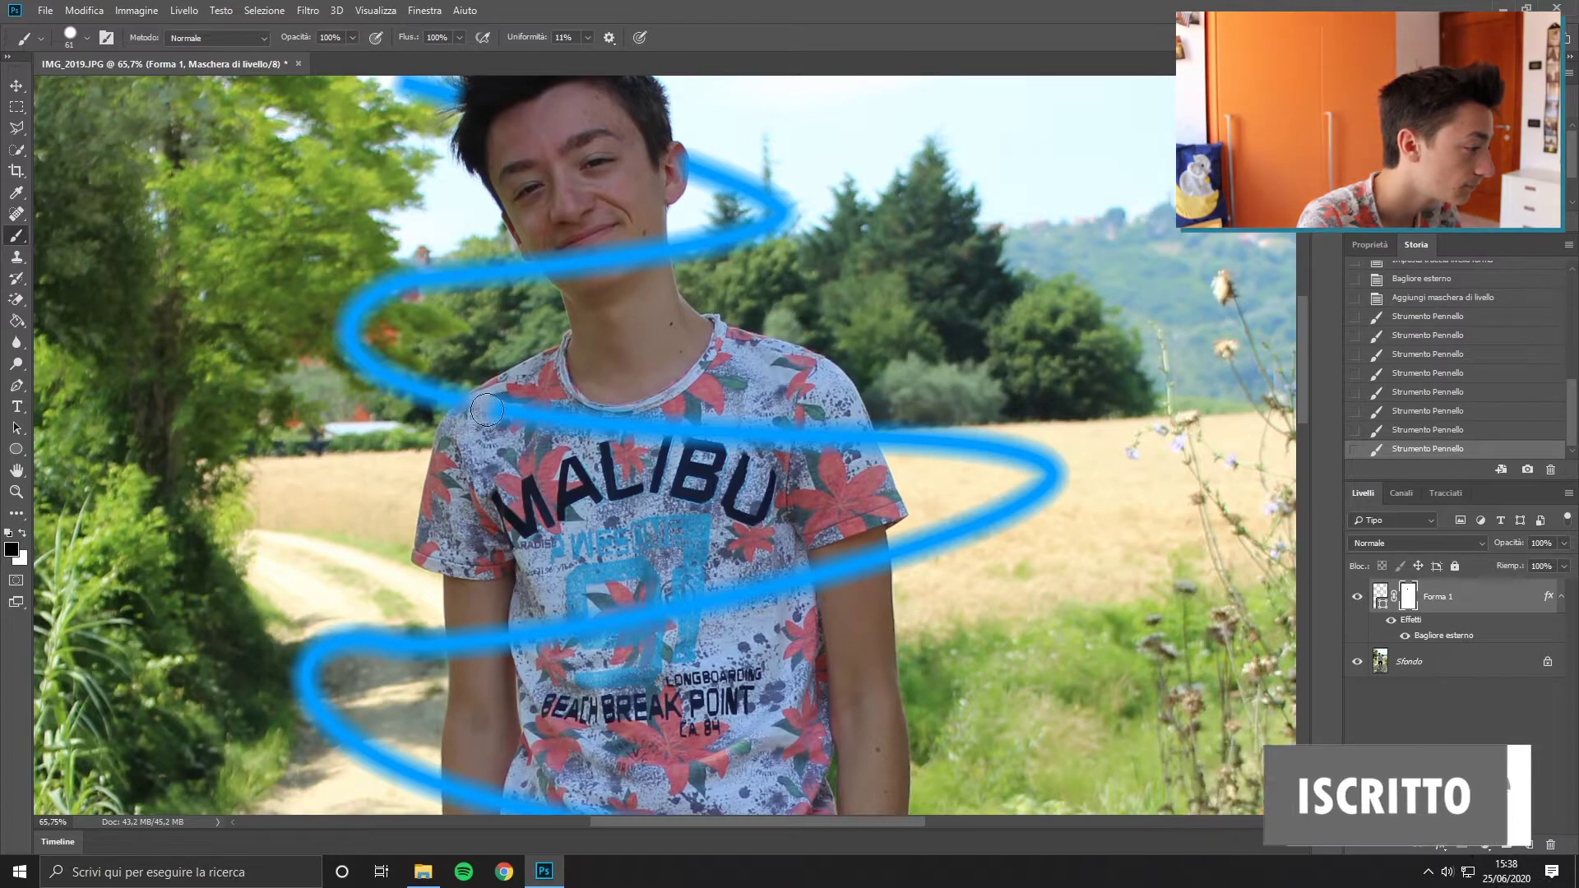
Step: Mask out the spiral bands passing behind his lower body and legs
scroll(673, 386, down, 4)
scroll(673, 386, down, 2)
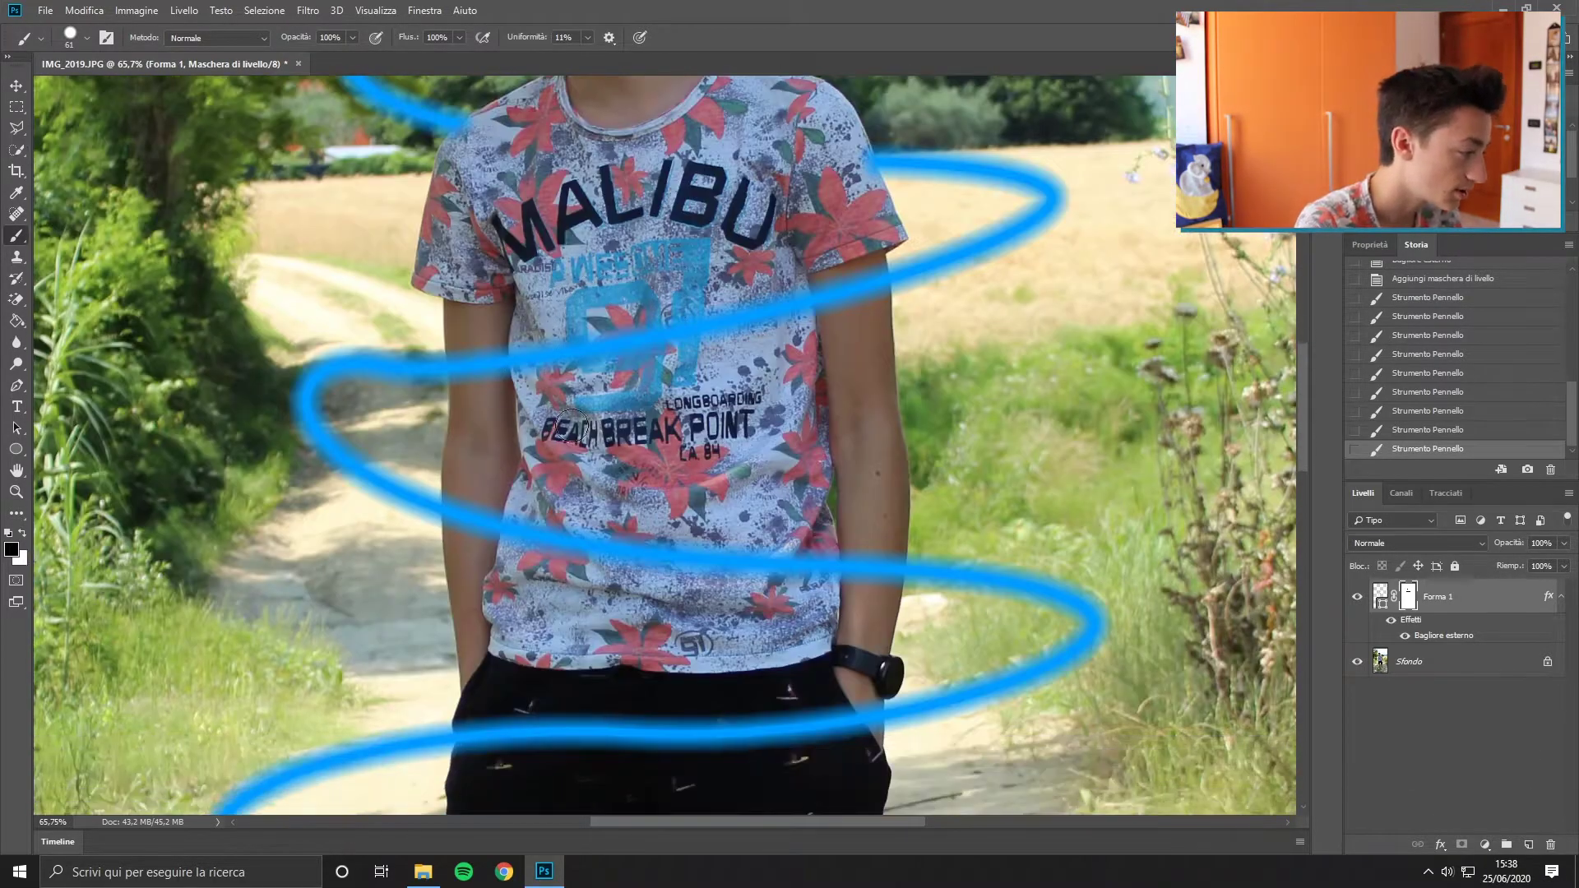
scroll(454, 496, down, 12)
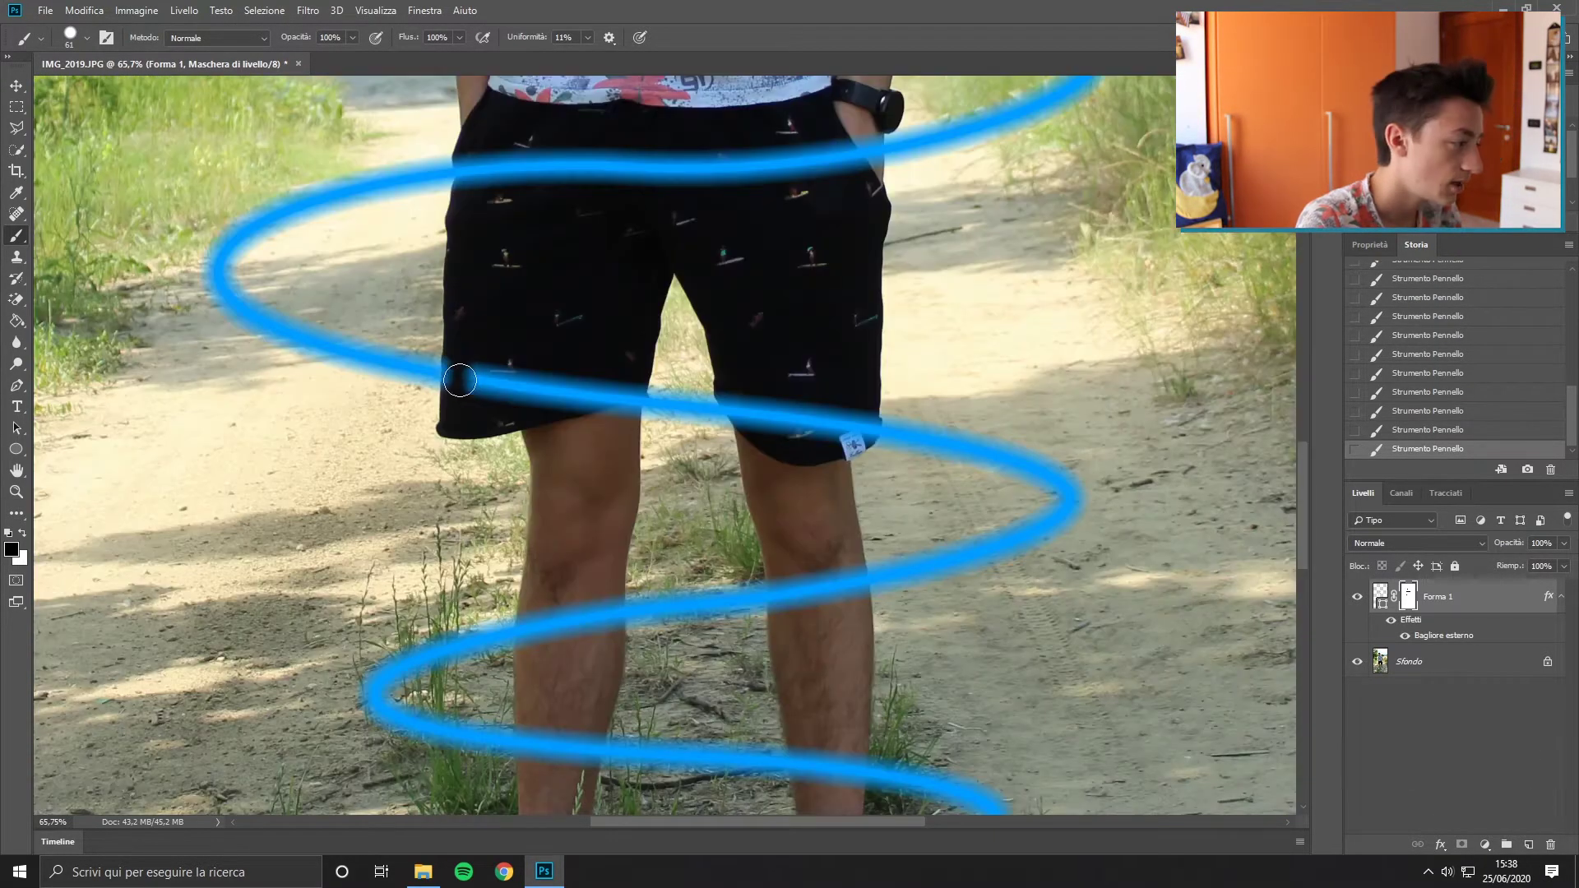
mouse_move(458, 379)
mouse_down()
mouse_move(528, 403)
mouse_move(600, 397)
mouse_up()
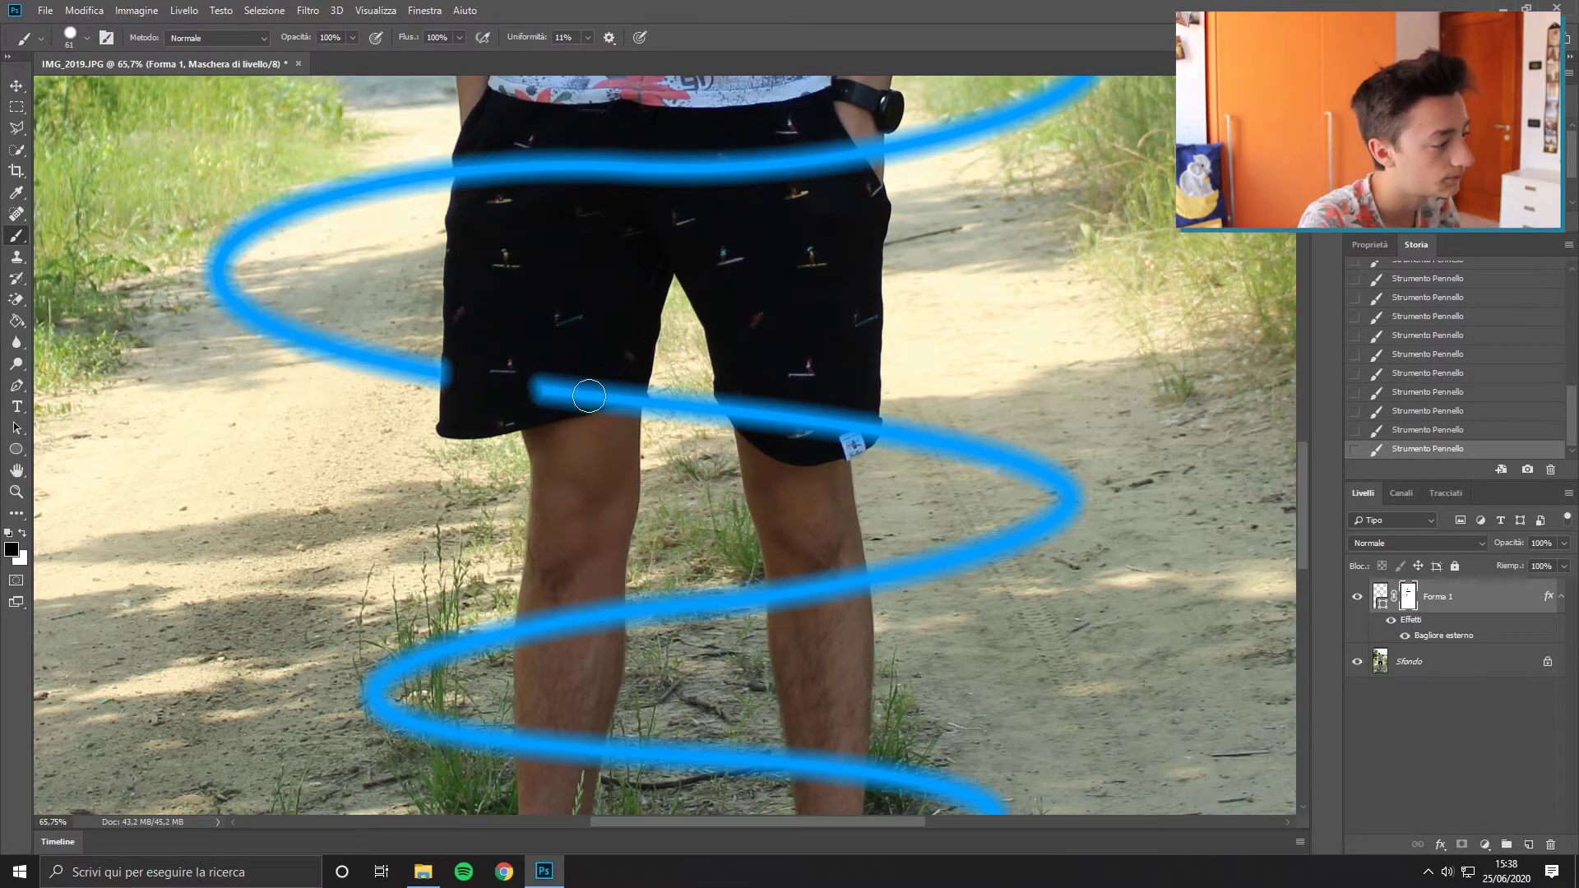
scroll(564, 596, down, 8)
drag(475, 595, 583, 640)
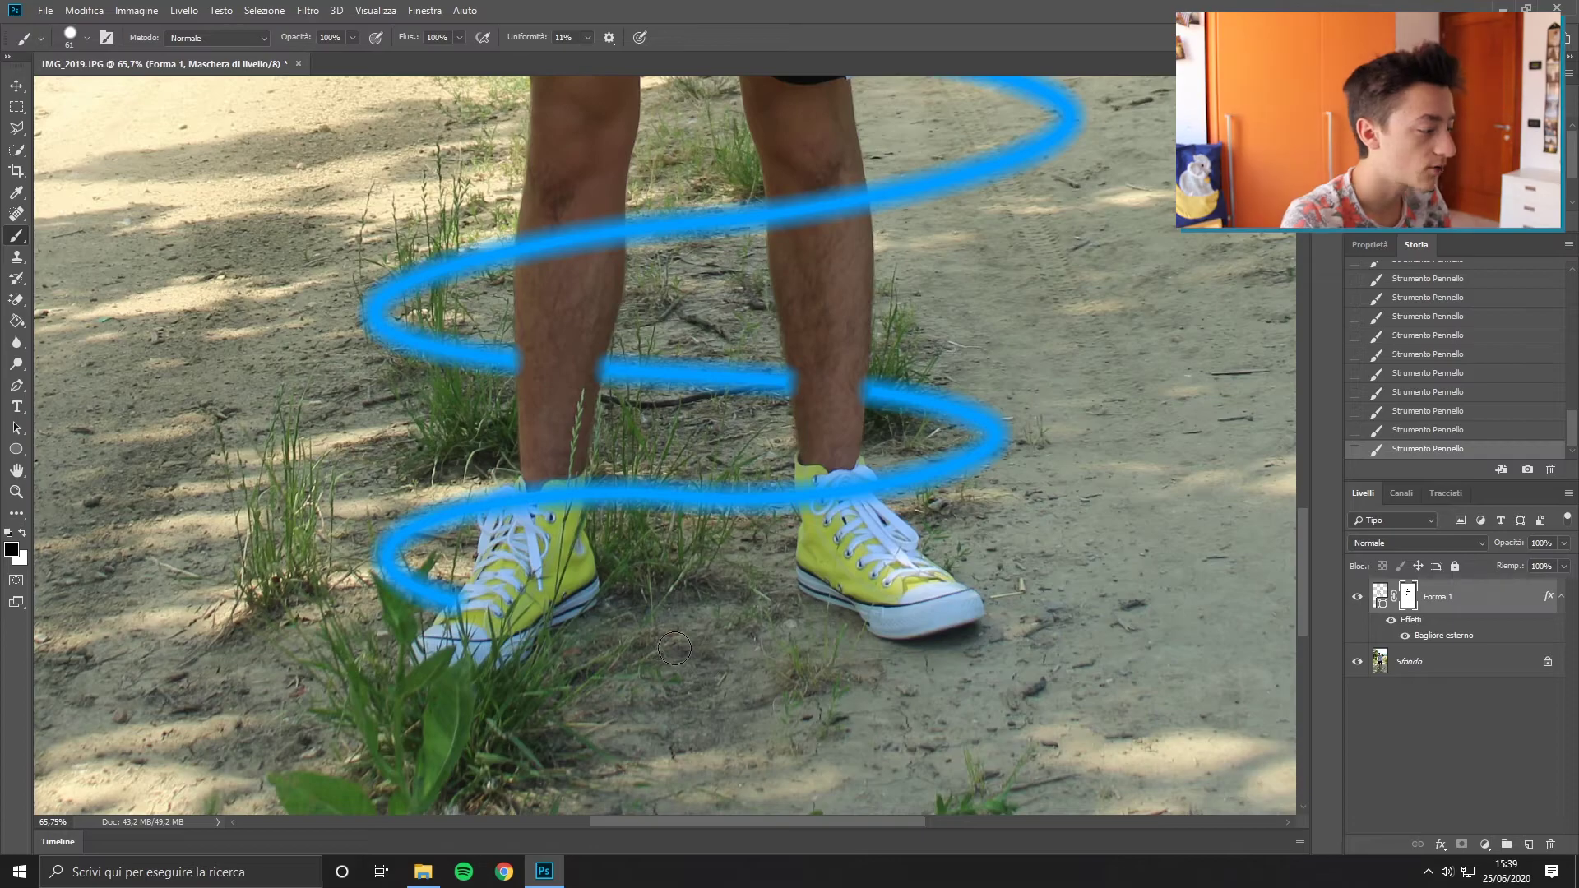
key(ctrl+0)
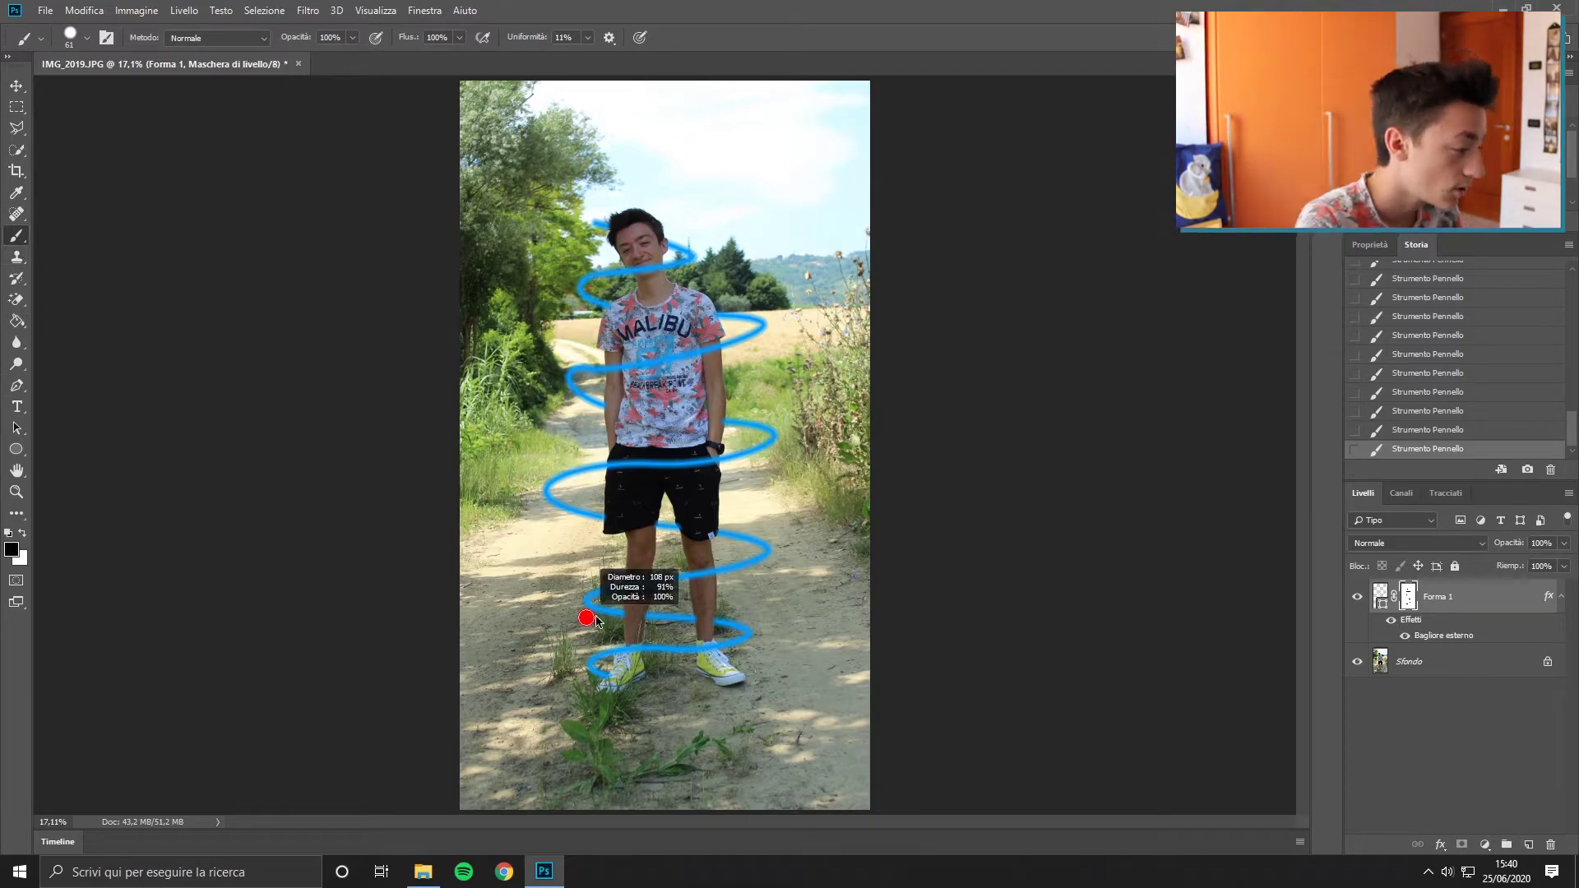
Step: Mask out the spiral loops around the lower legs and zoom in on the legs
mouse_move(581, 617)
mouse_down()
mouse_move(743, 612)
mouse_move(805, 579)
mouse_up()
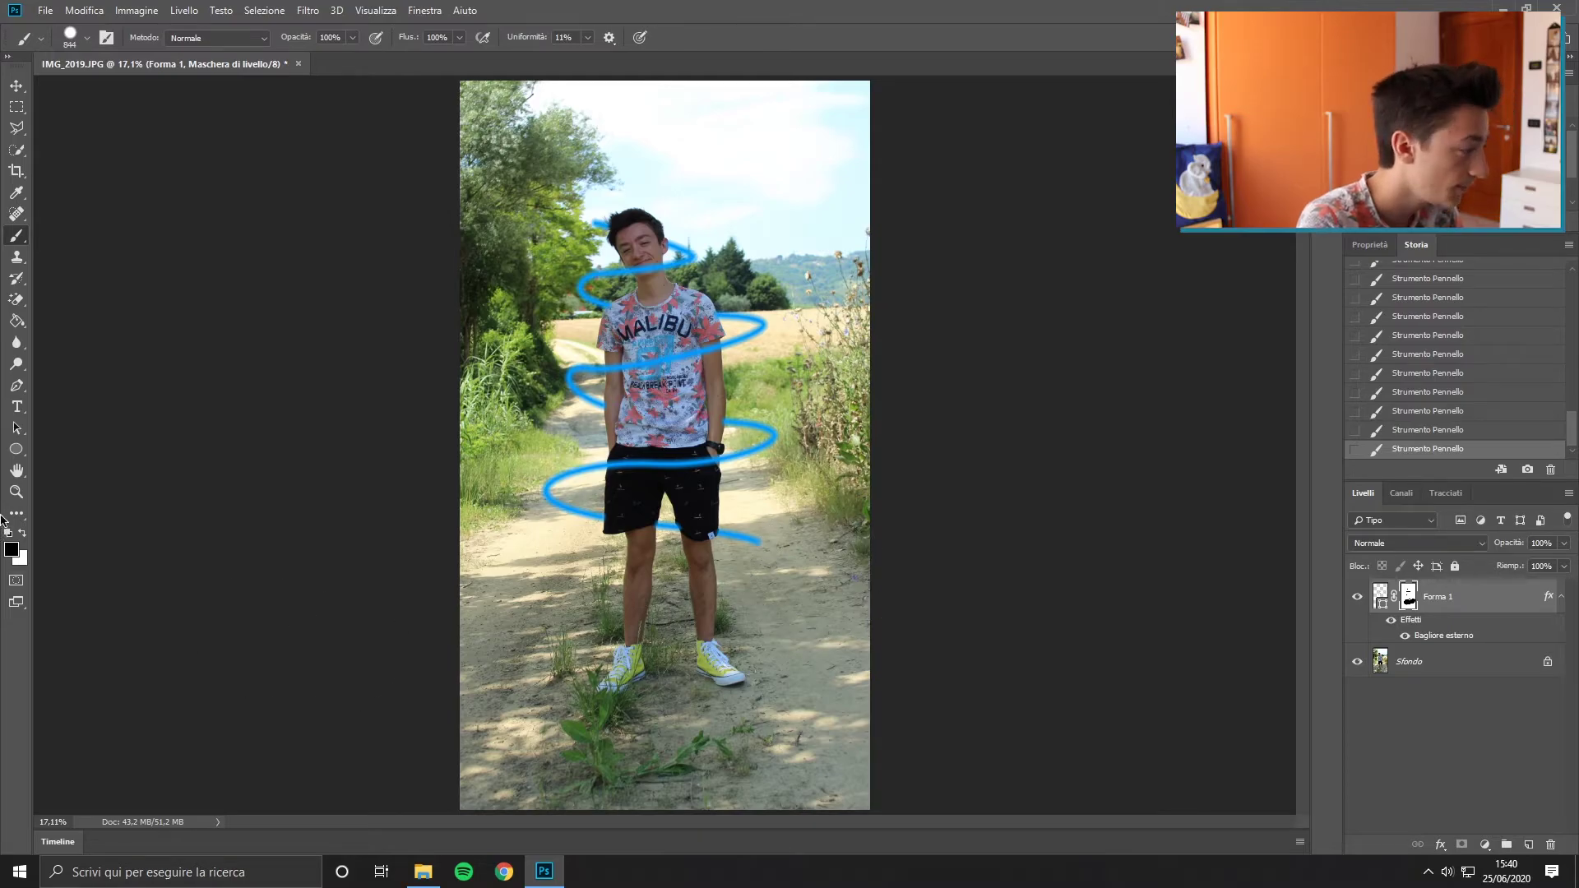
click(16, 491)
drag(665, 599, 790, 609)
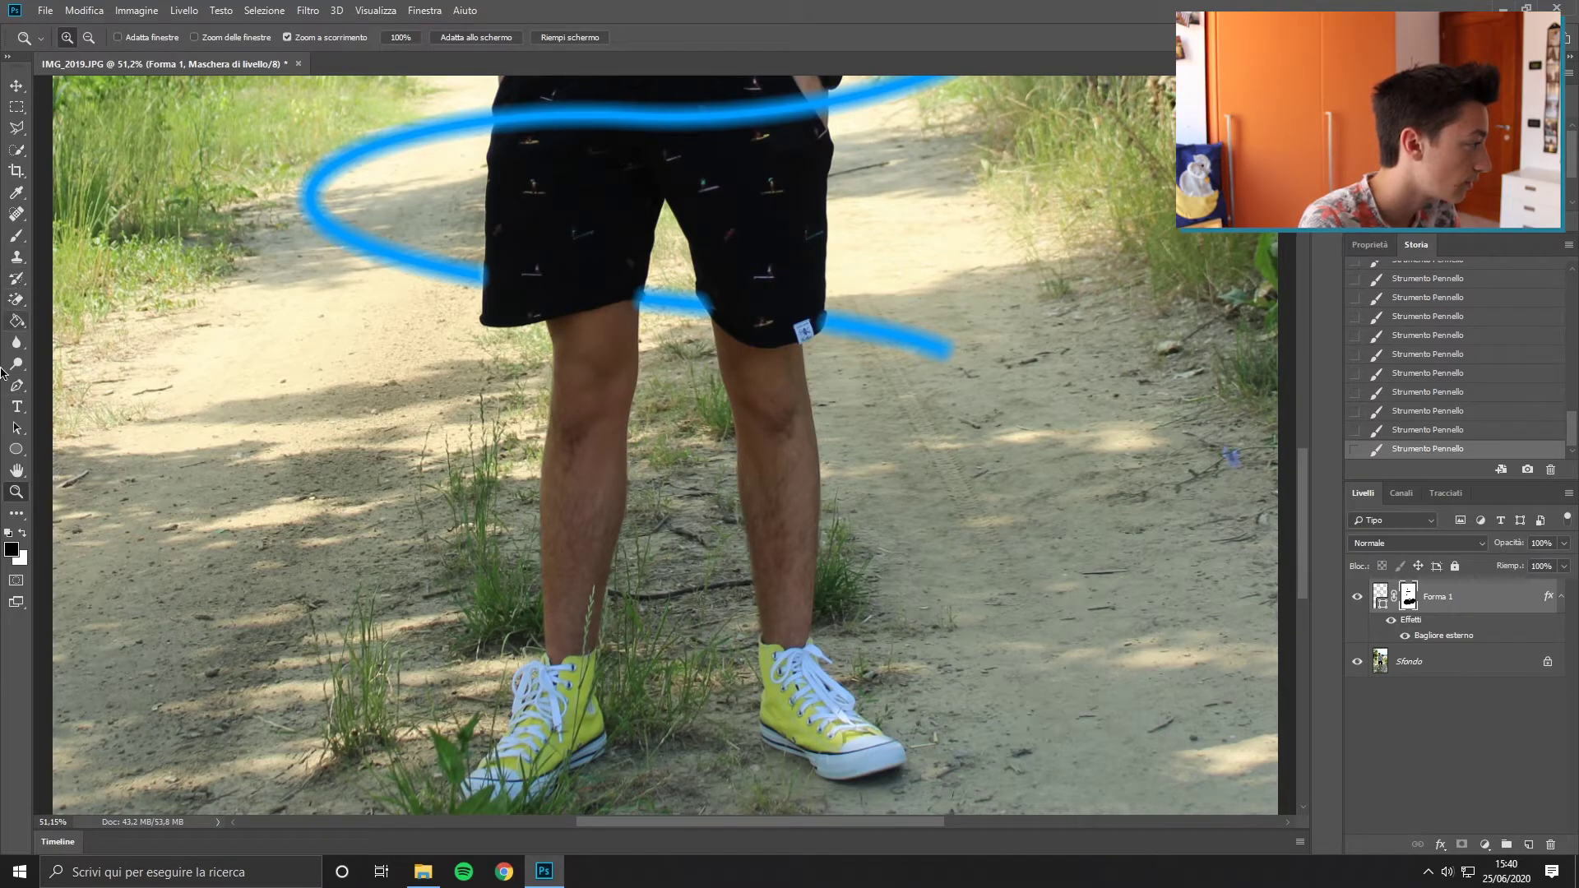
click(16, 385)
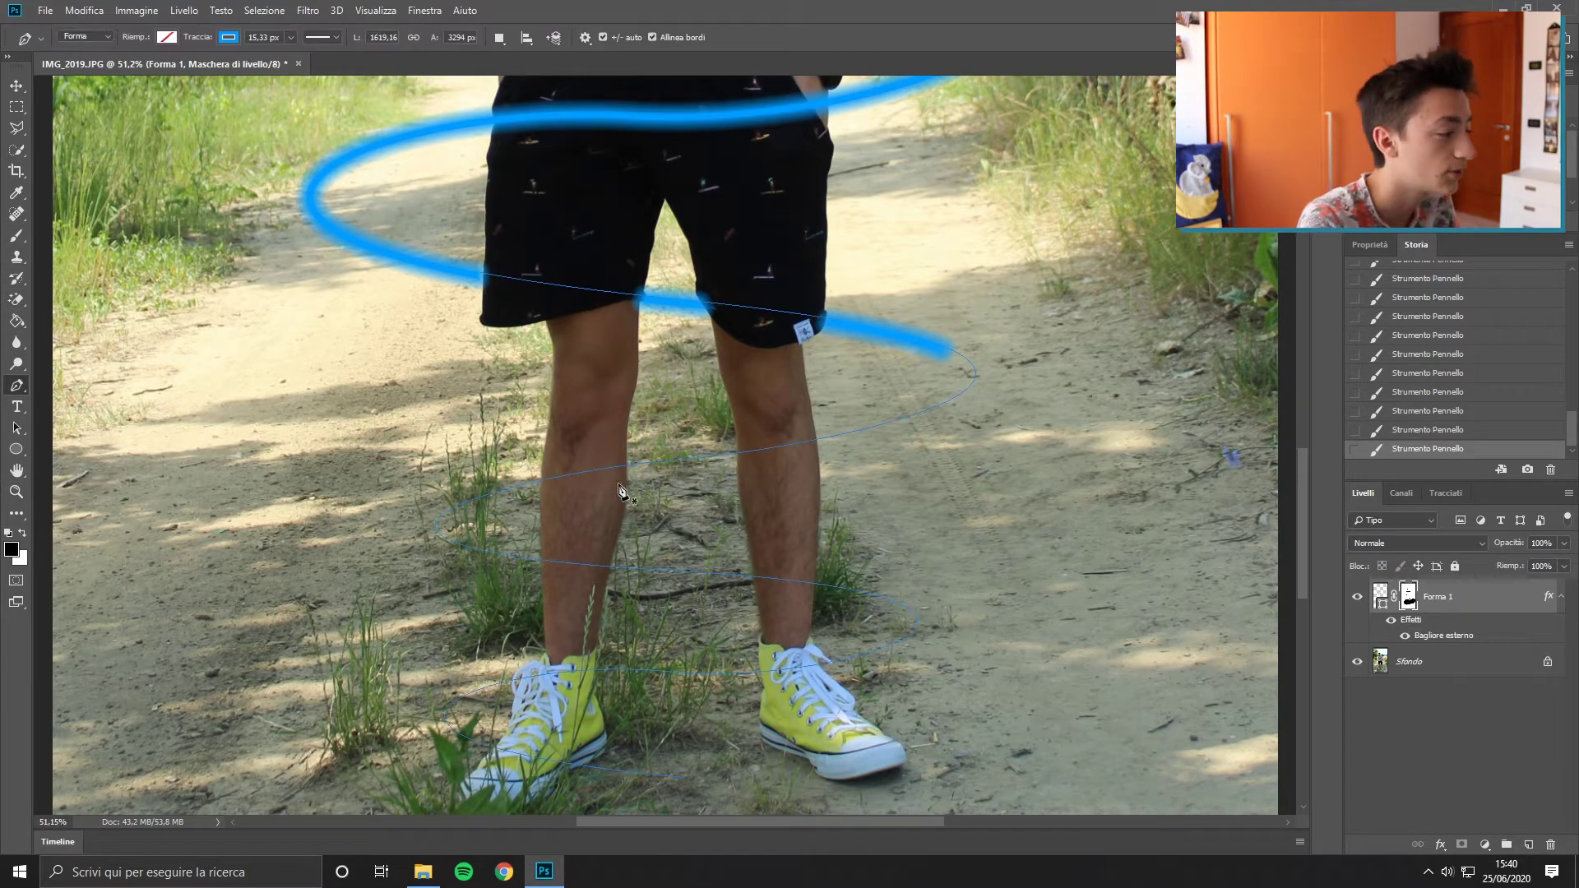
Step: Draw the Forma 2 spiral around the left leg with a 13,40 px stroke
click(519, 386)
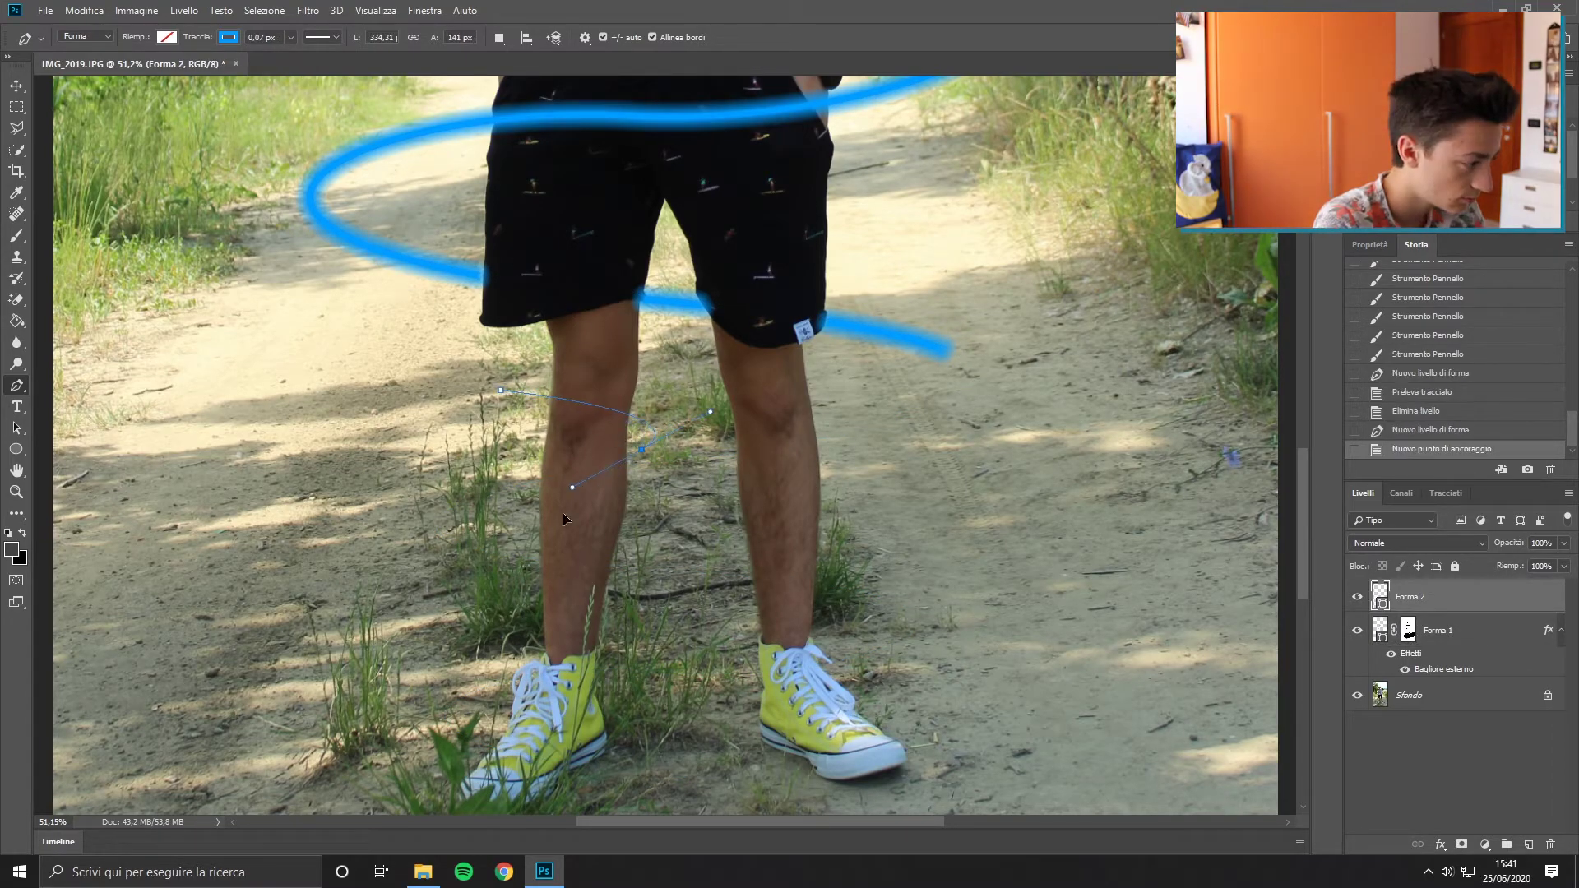
drag(584, 548, 523, 546)
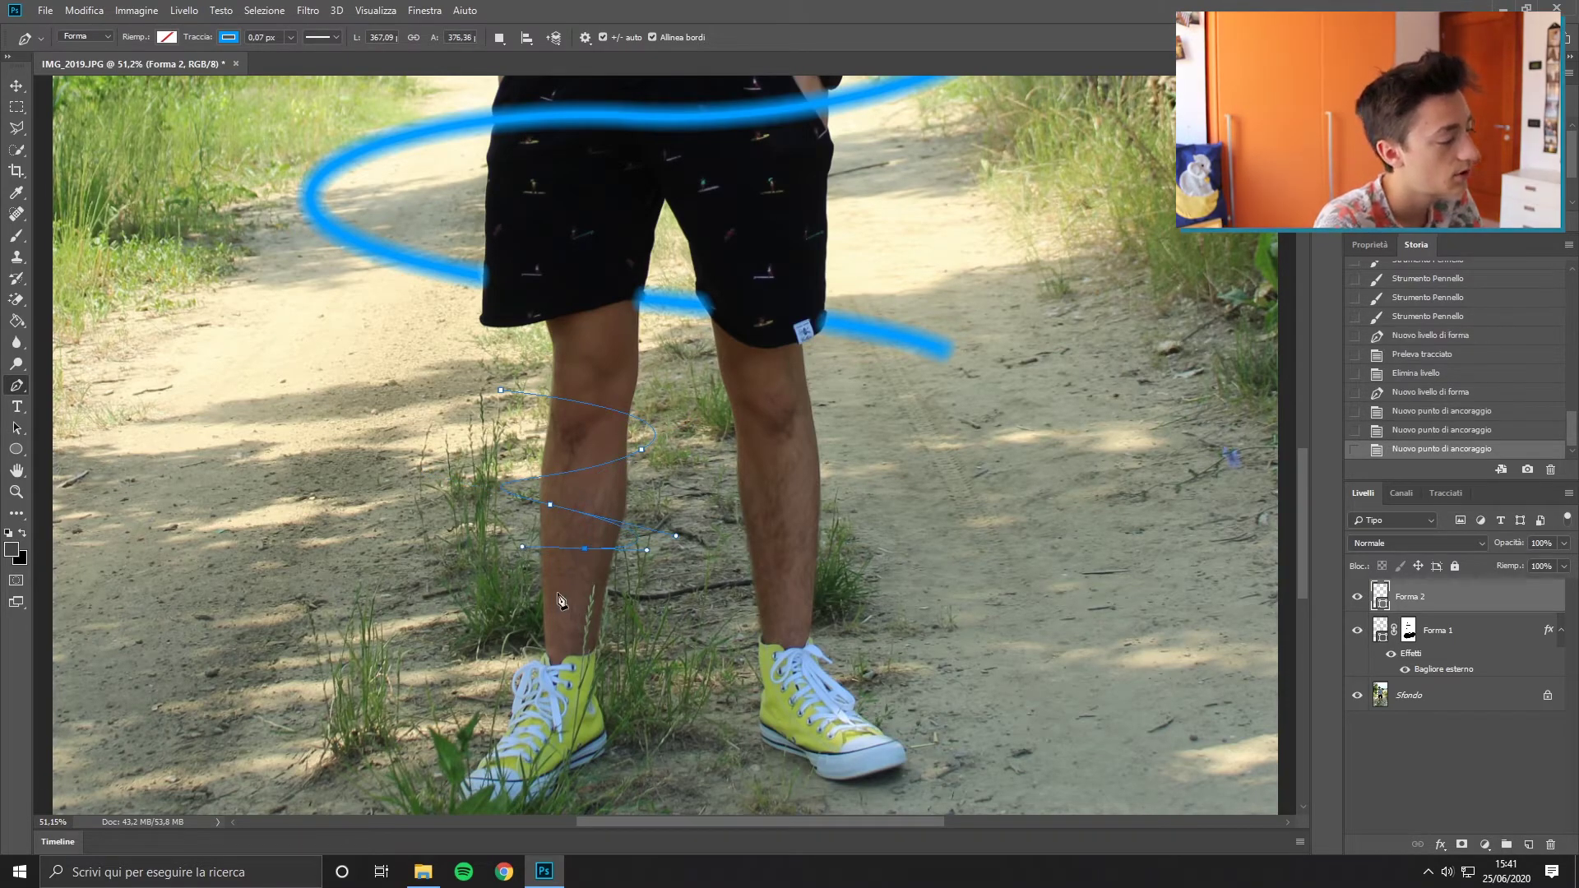
drag(571, 609, 671, 602)
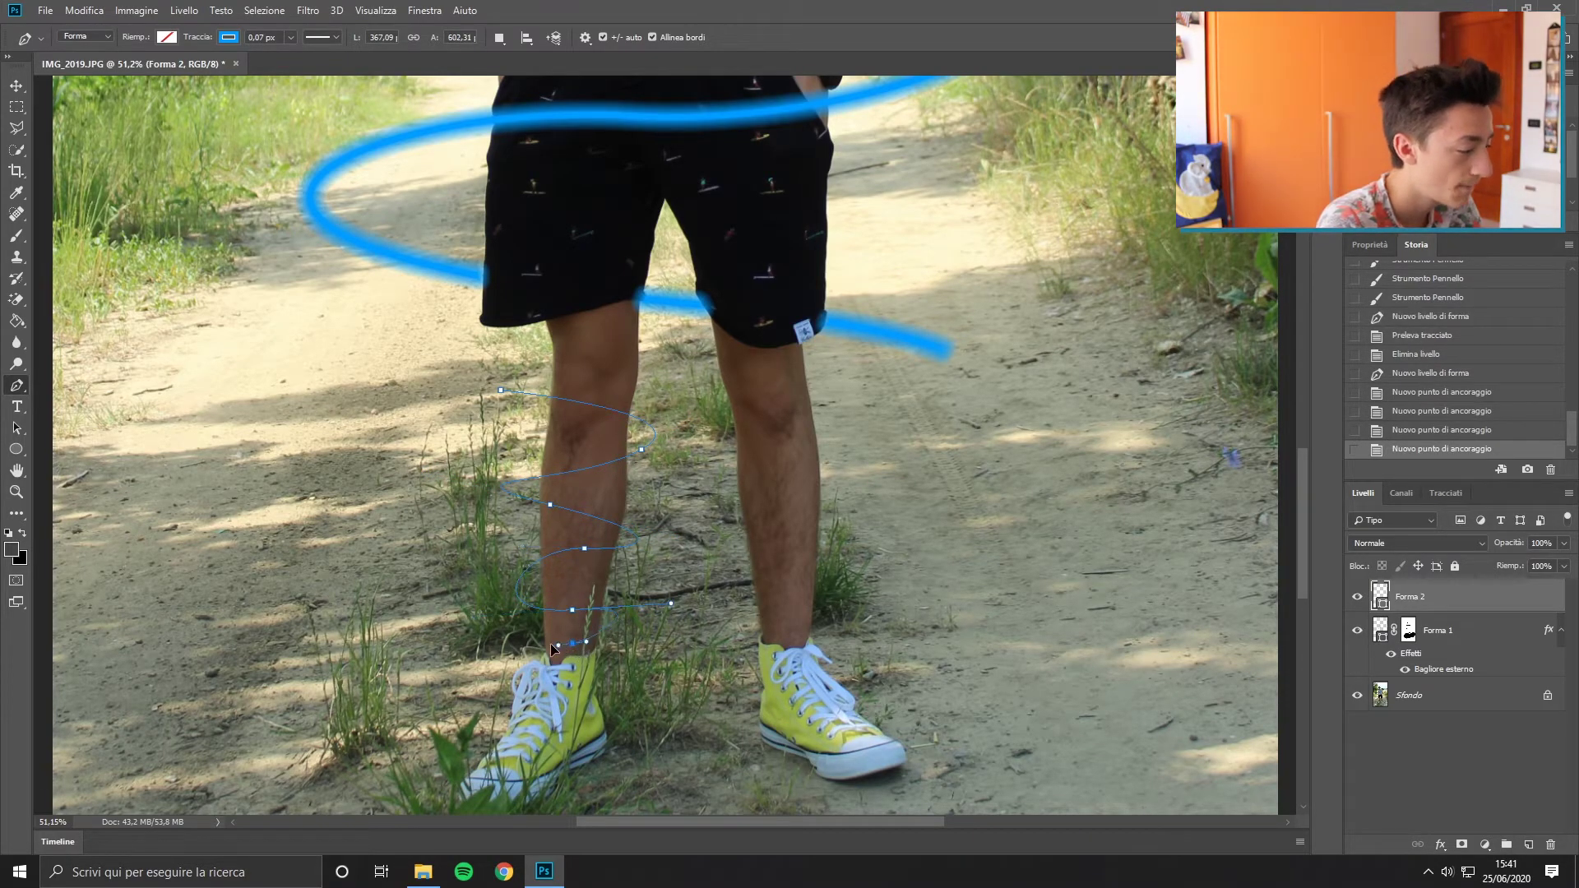
drag(550, 643, 551, 642)
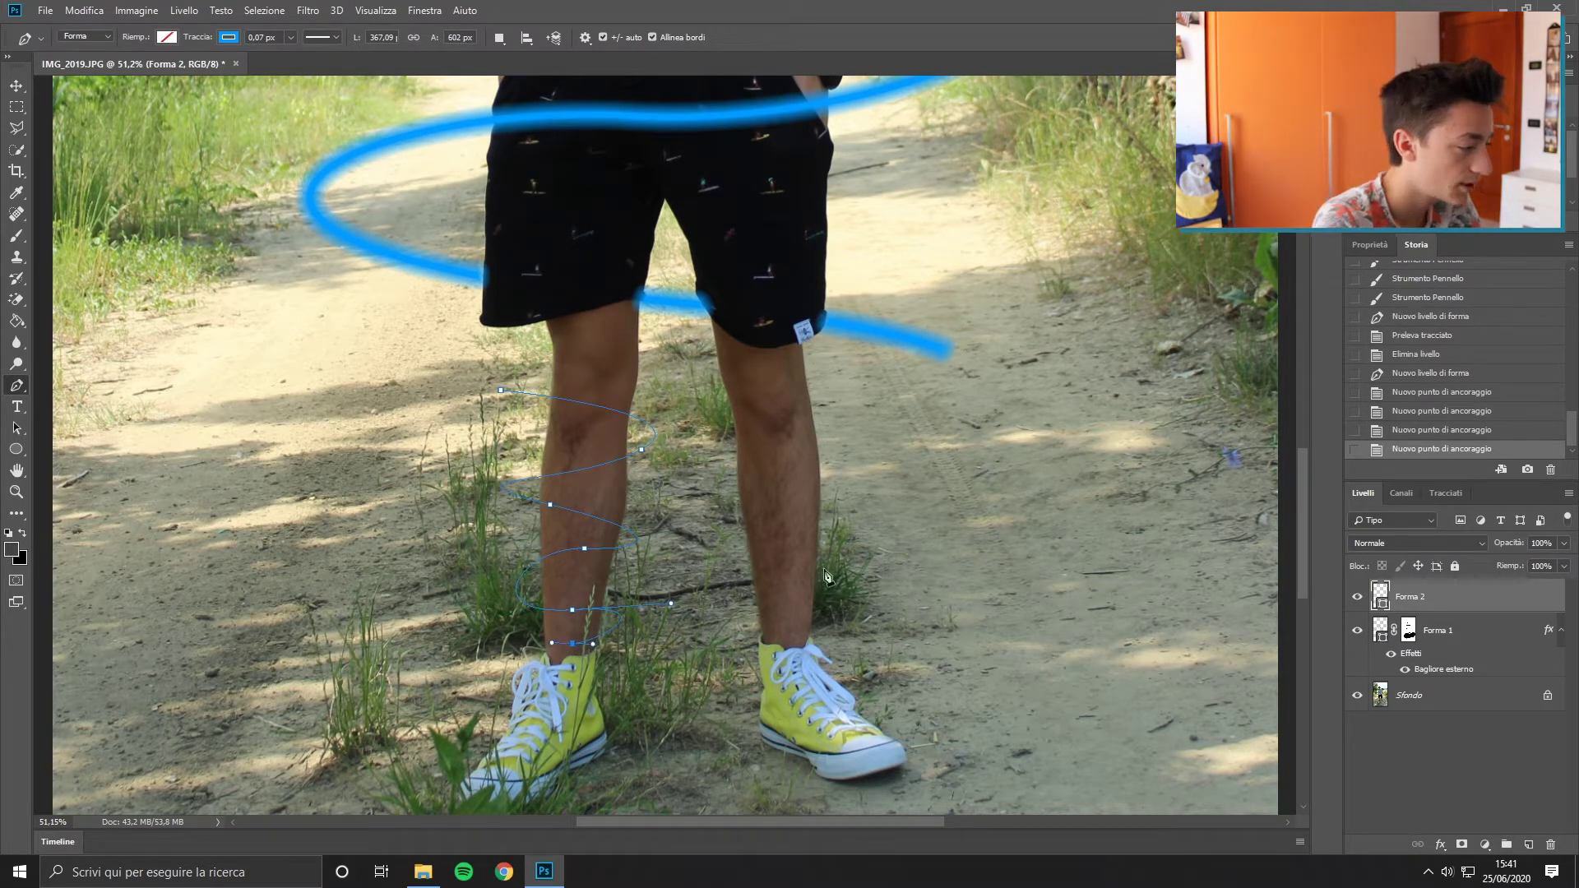
click(291, 38)
drag(294, 63, 338, 59)
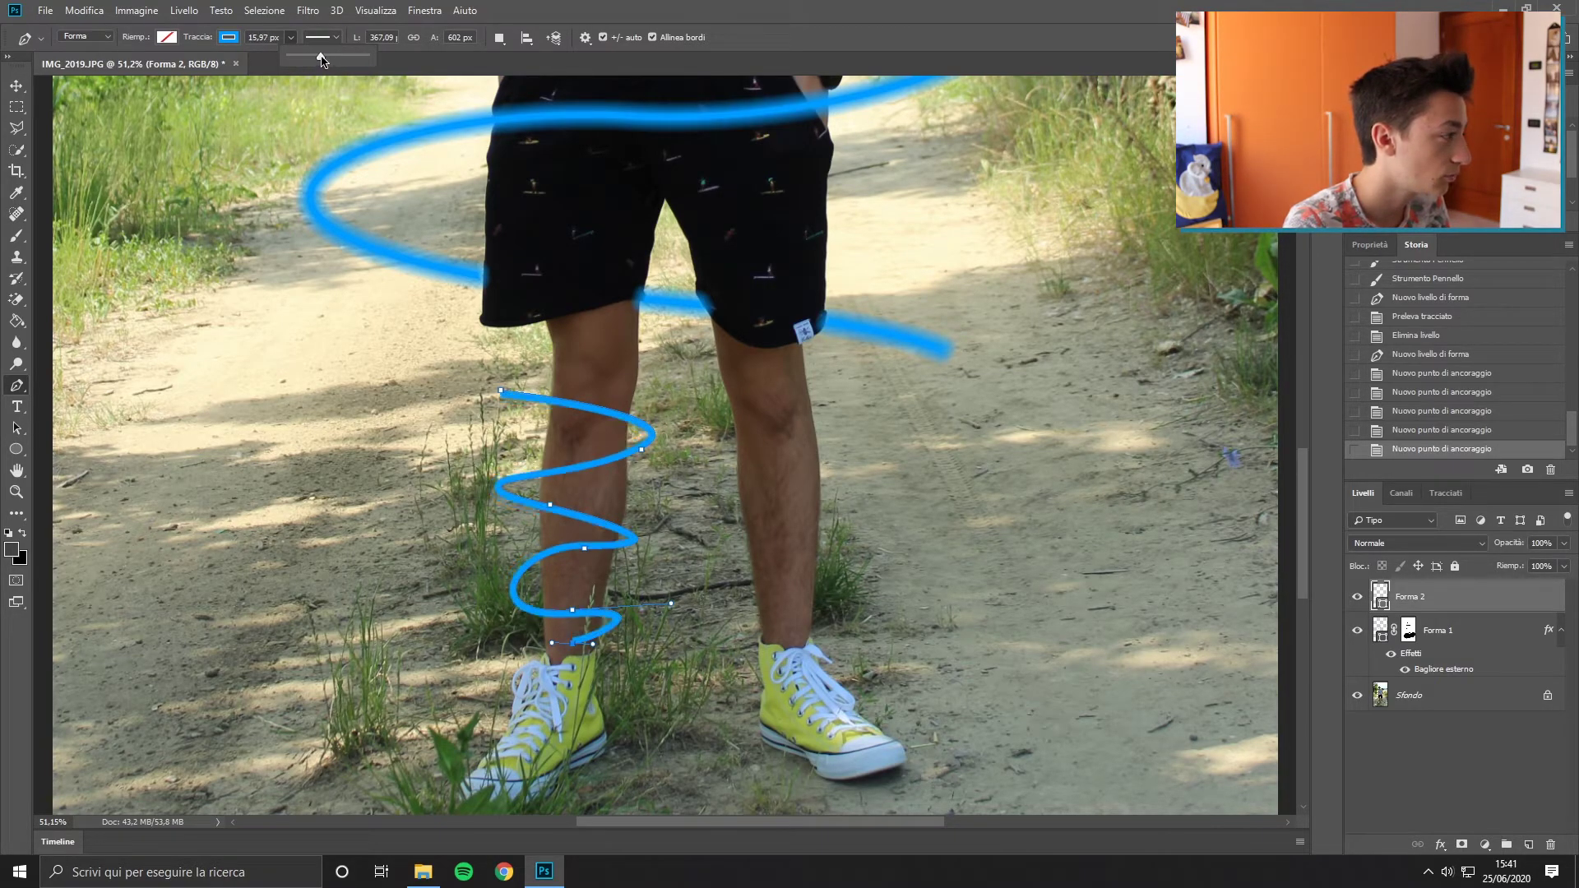
drag(321, 60, 316, 60)
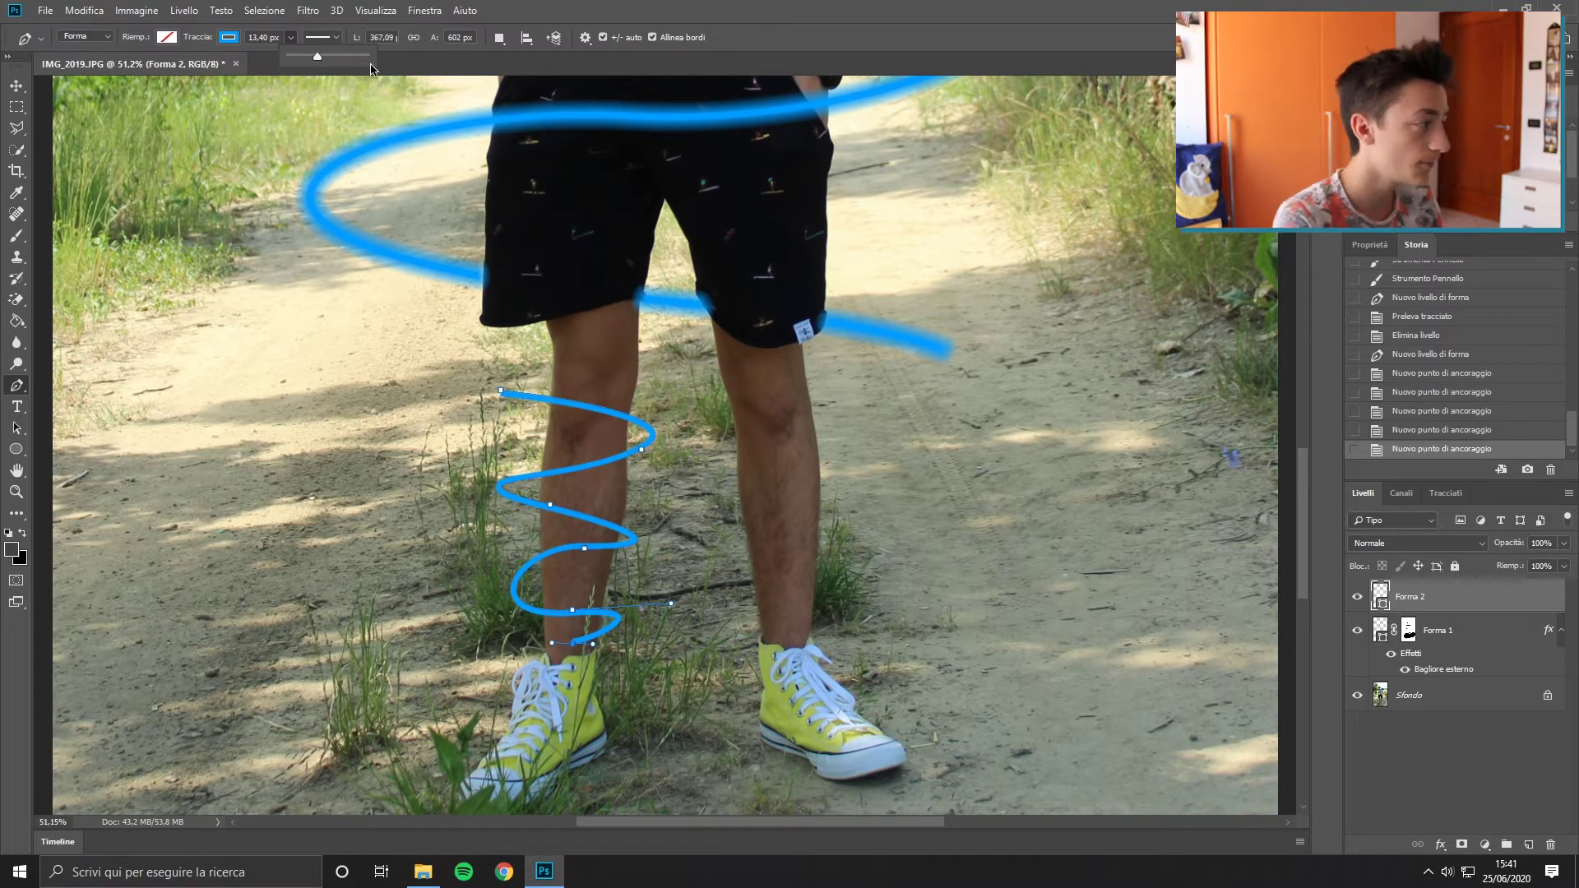
click(1416, 595)
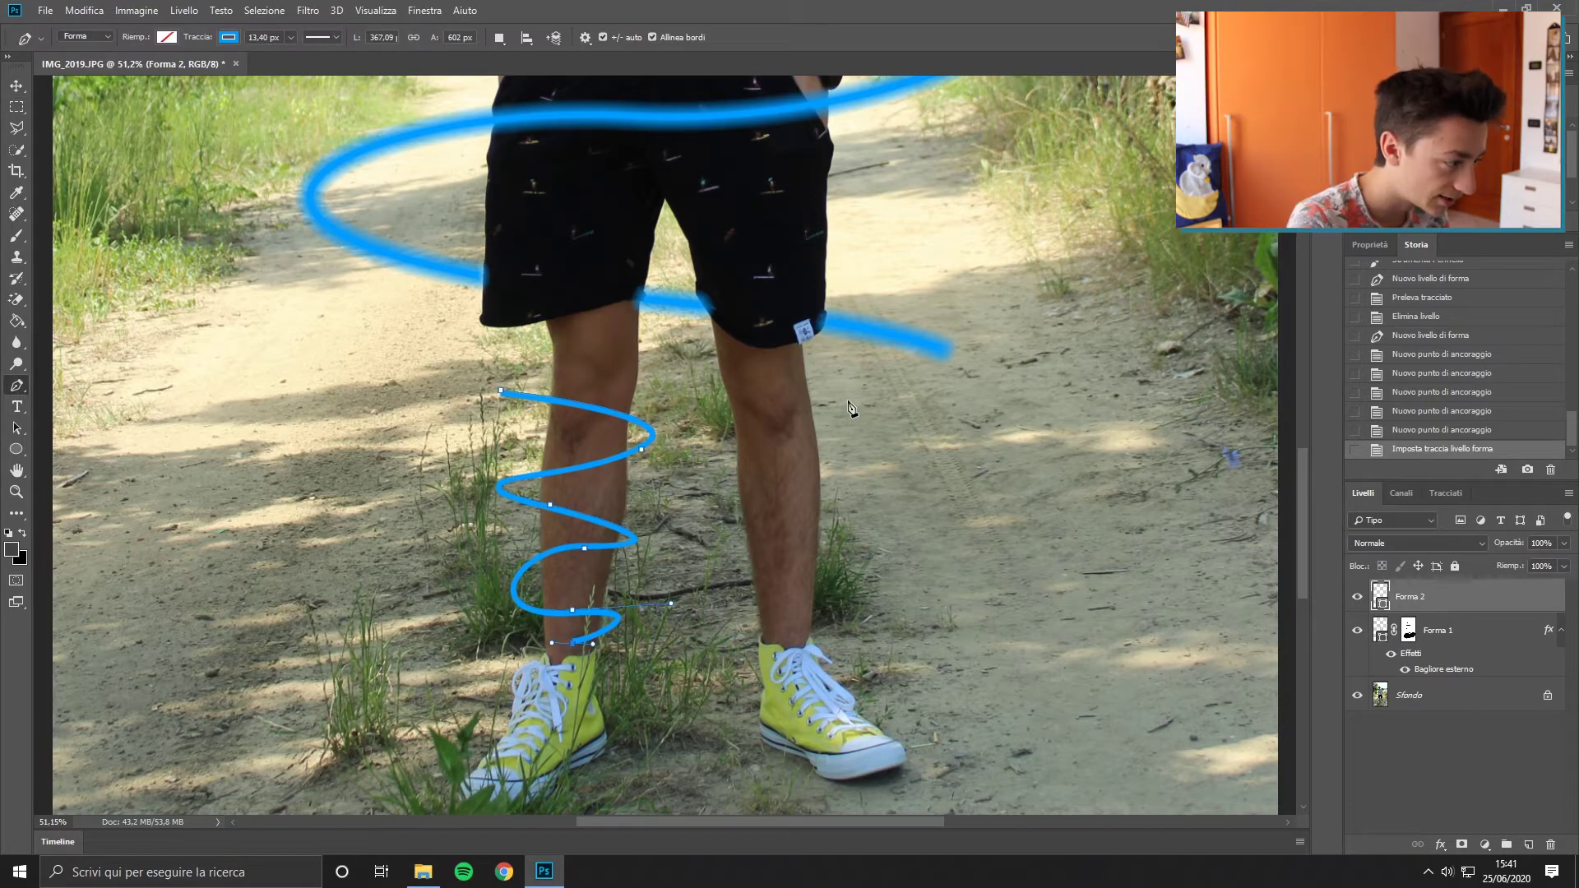
Step: Draw the Forma 3 spiral winding down the right leg
click(816, 412)
drag(772, 449, 920, 461)
mouse_move(770, 478)
mouse_down()
mouse_move(715, 507)
mouse_move(831, 534)
mouse_move(727, 572)
mouse_move(837, 615)
mouse_up()
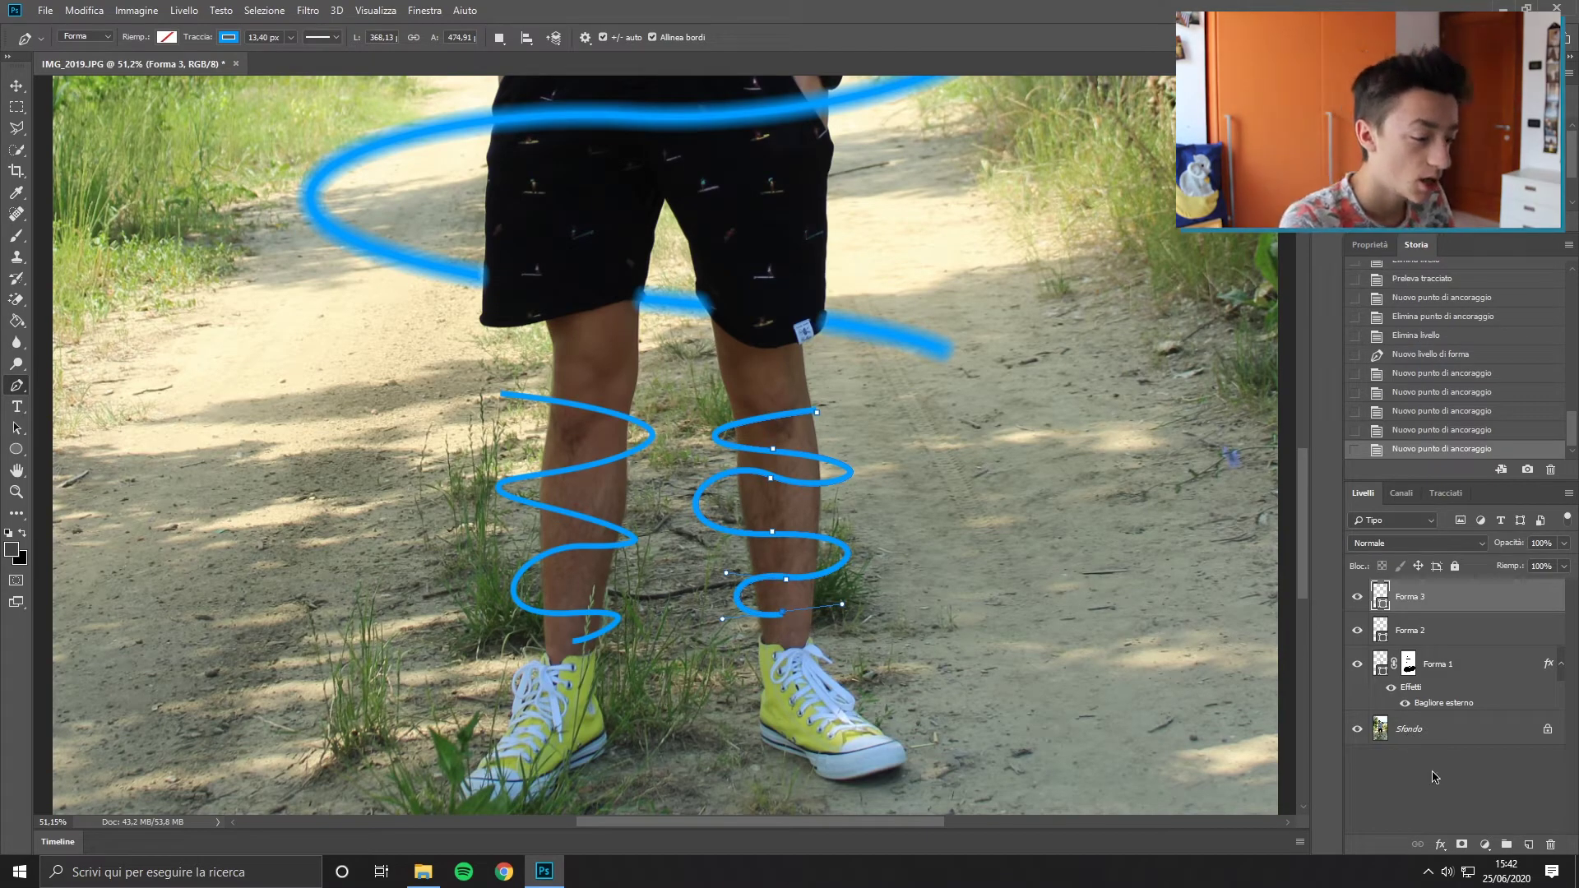
Step: Copy Forma 1's outer glow layer style onto the left-leg spiral Forma 2
key(Escape)
click(1449, 668)
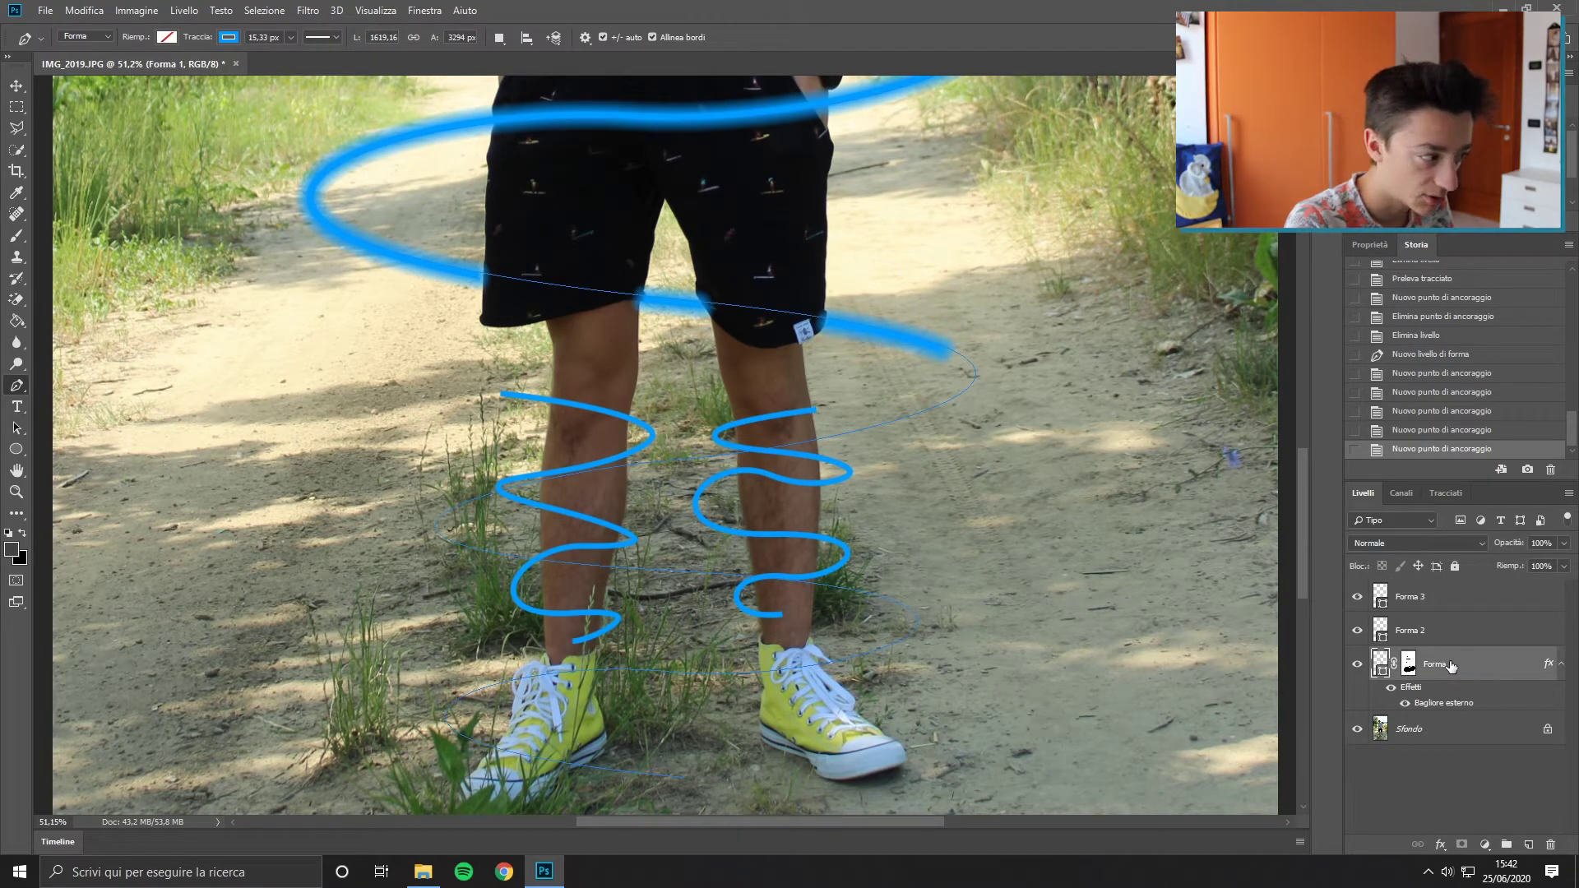
right_click(1451, 666)
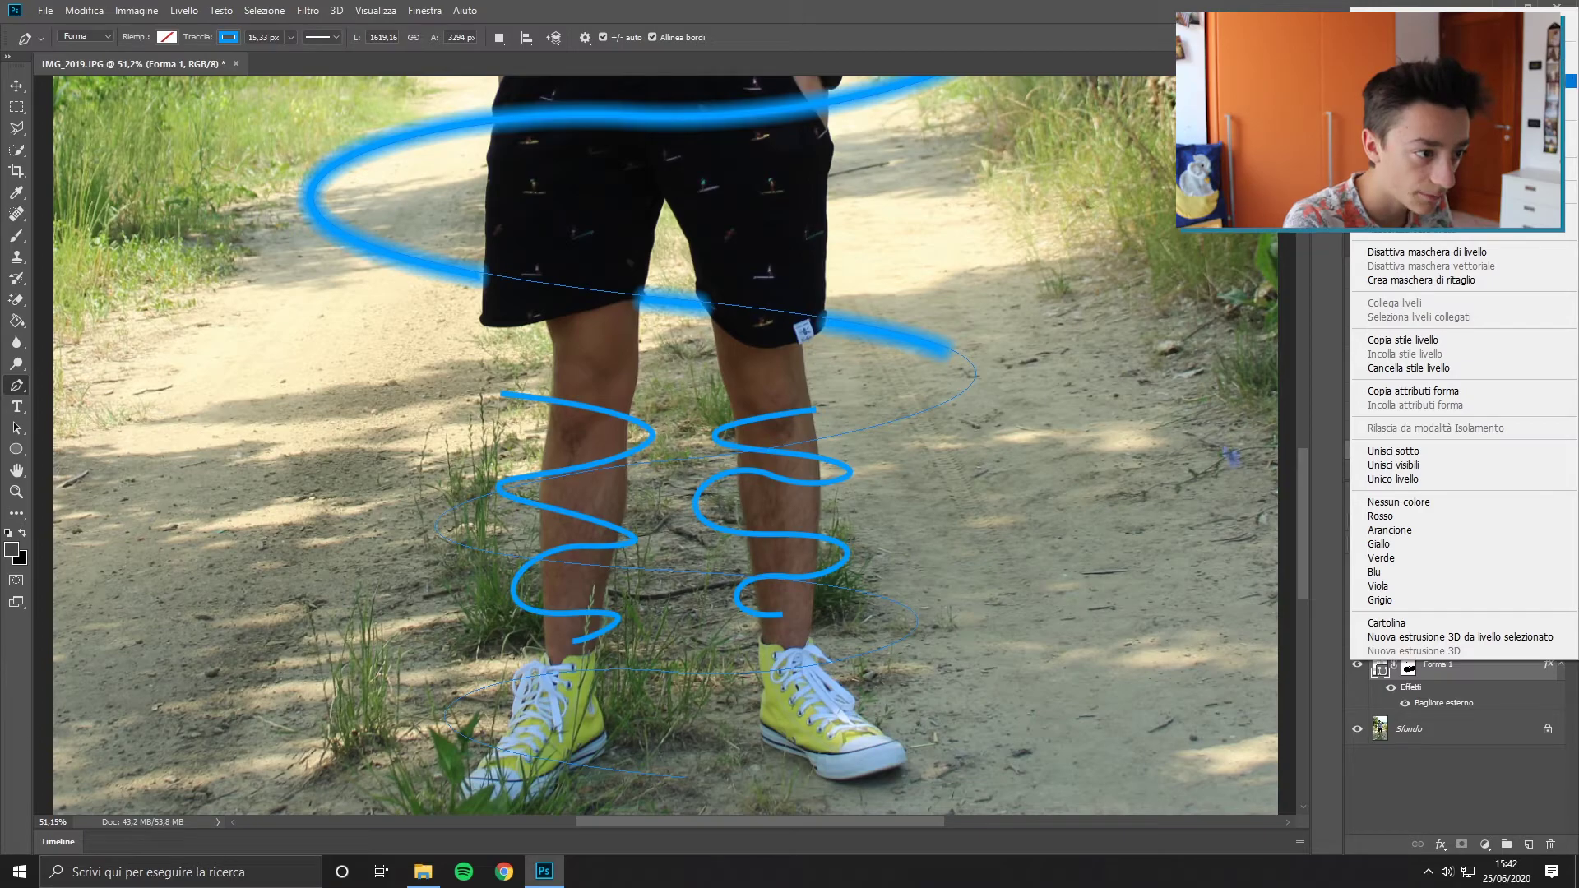
click(1403, 340)
right_click(1403, 633)
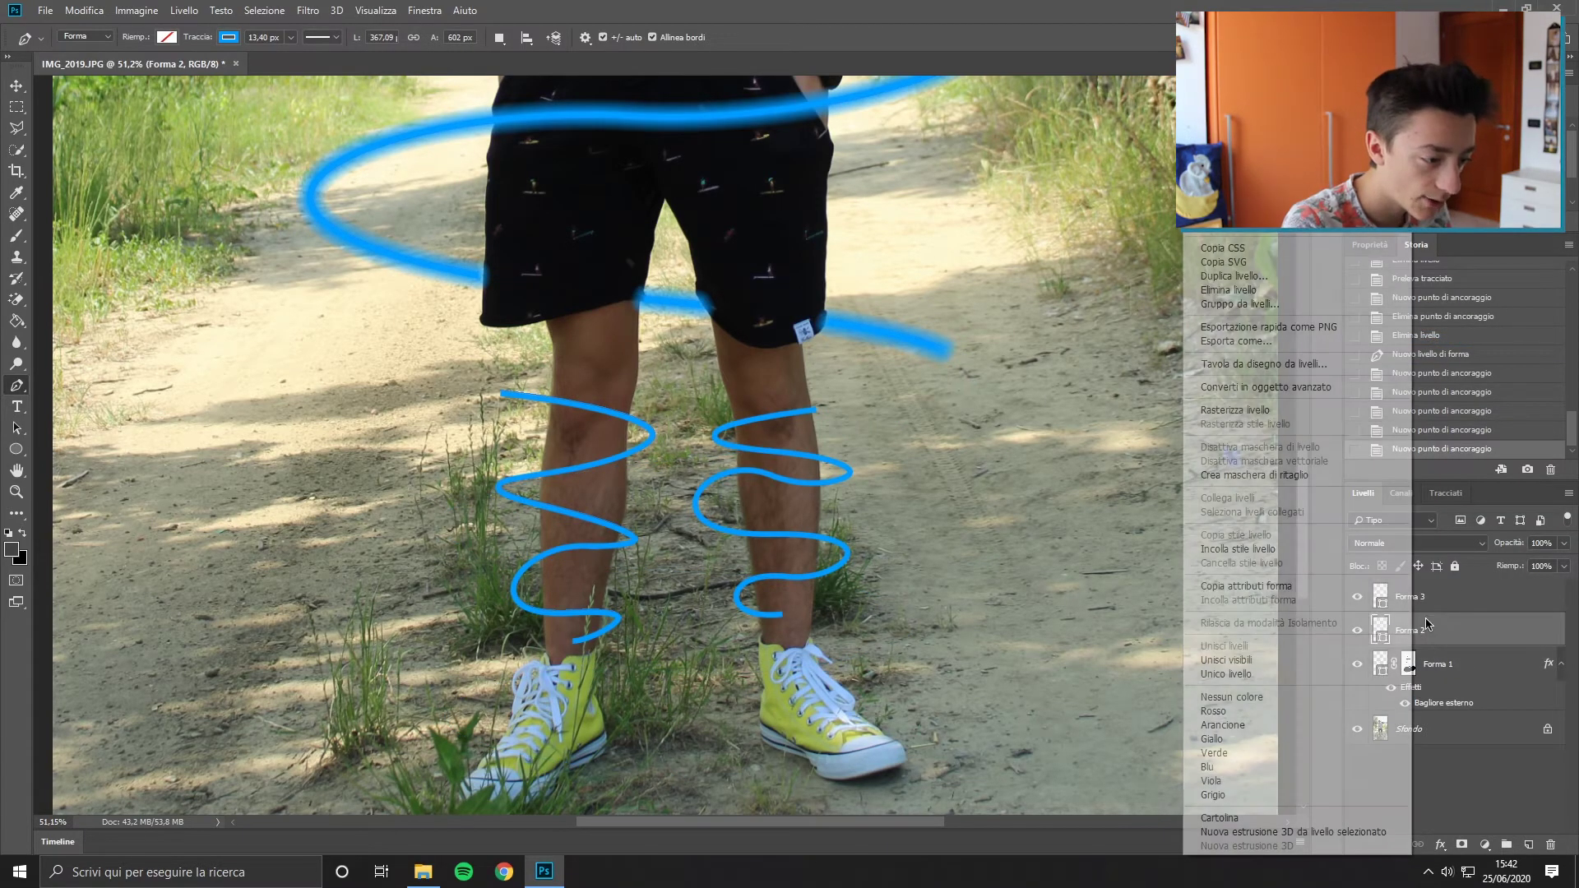
click(1260, 549)
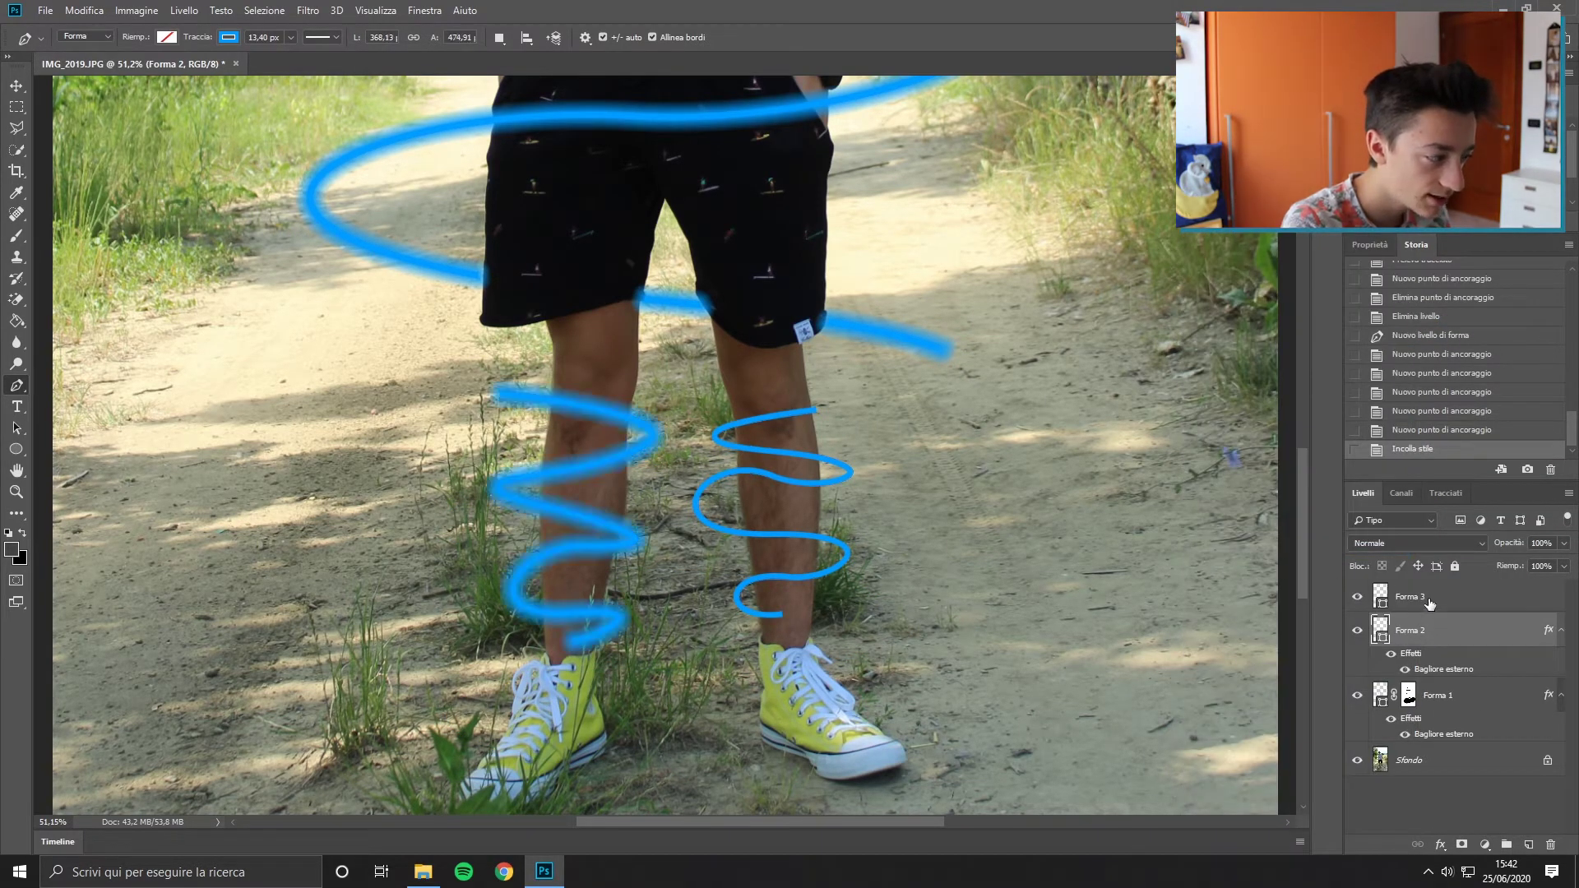
Step: Paste the glow style onto Forma 3 and add a layer mask to it
right_click(1427, 609)
click(1302, 557)
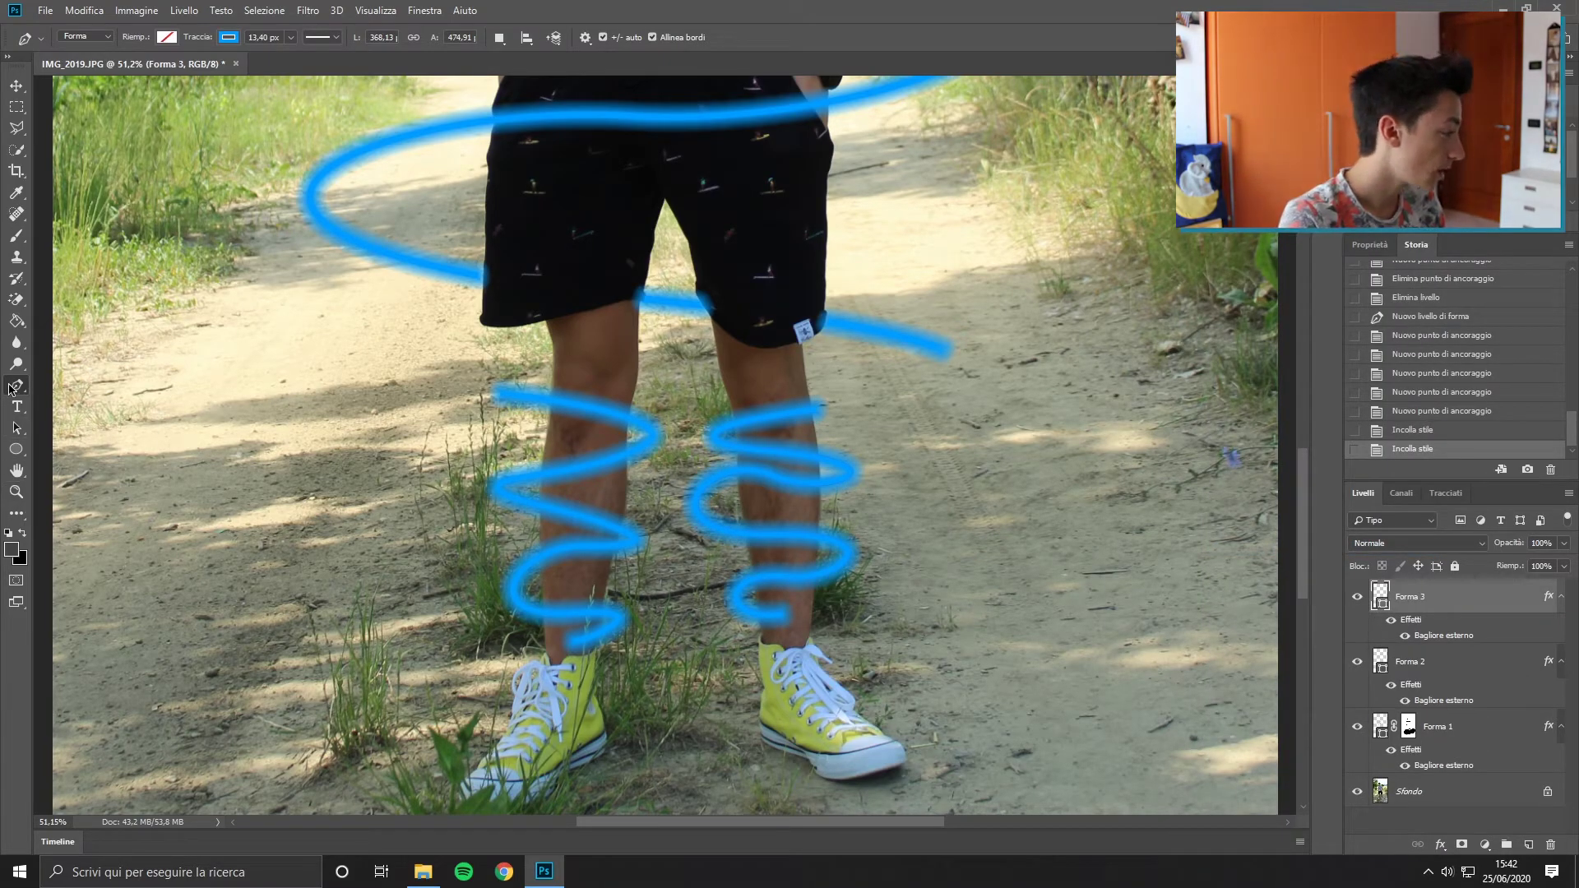
click(1462, 846)
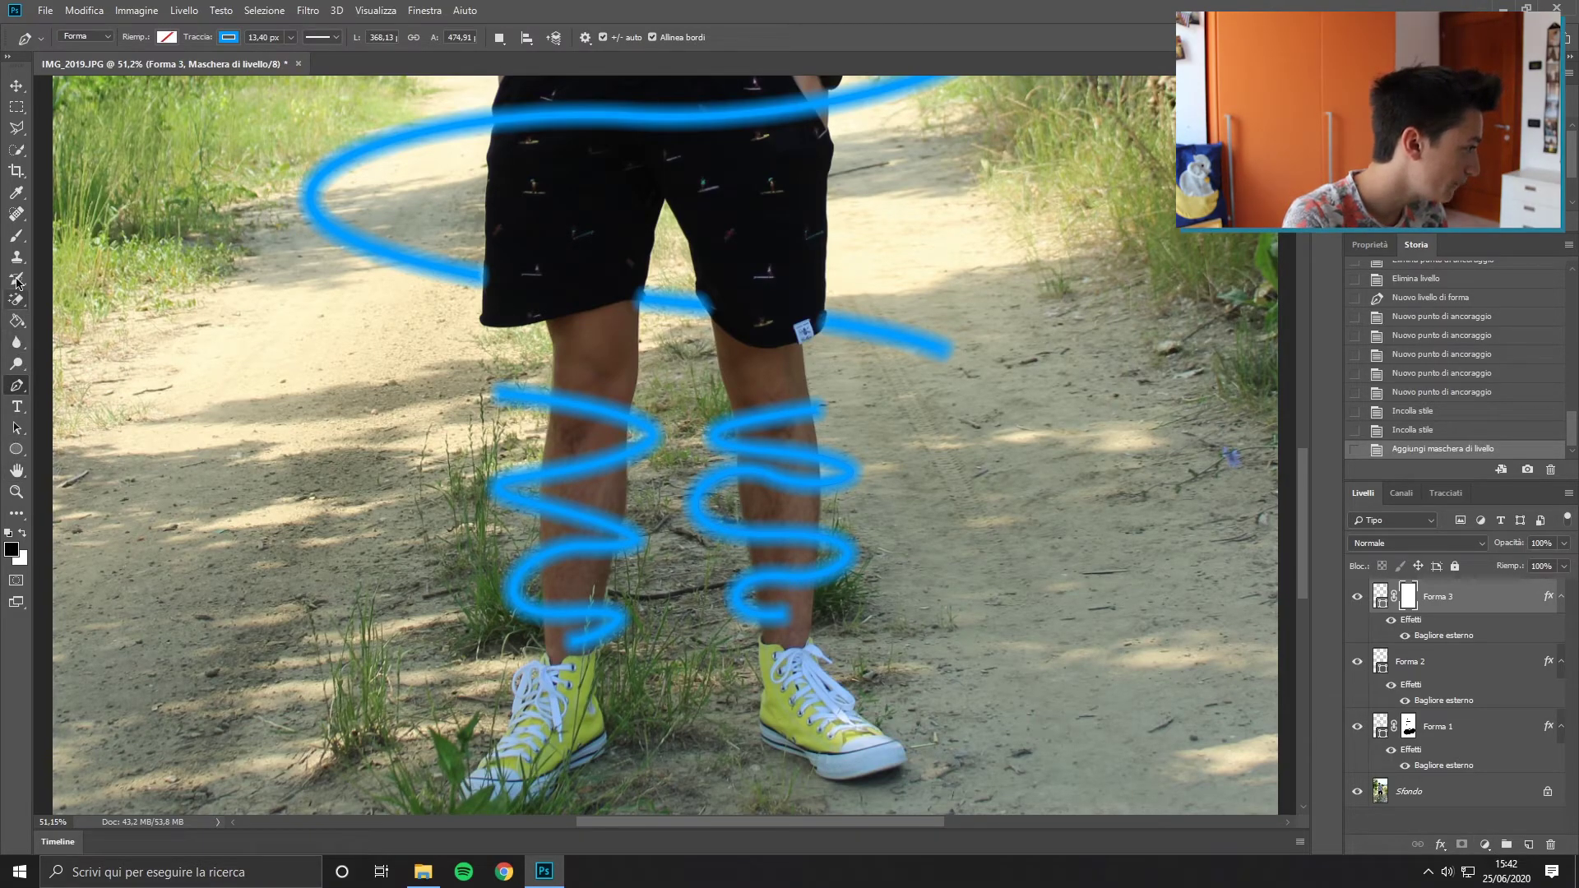
Step: With a 58 px black brush, mask out the back loop of the right-leg spiral
click(17, 236)
drag(686, 463, 509, 484)
drag(740, 421, 783, 404)
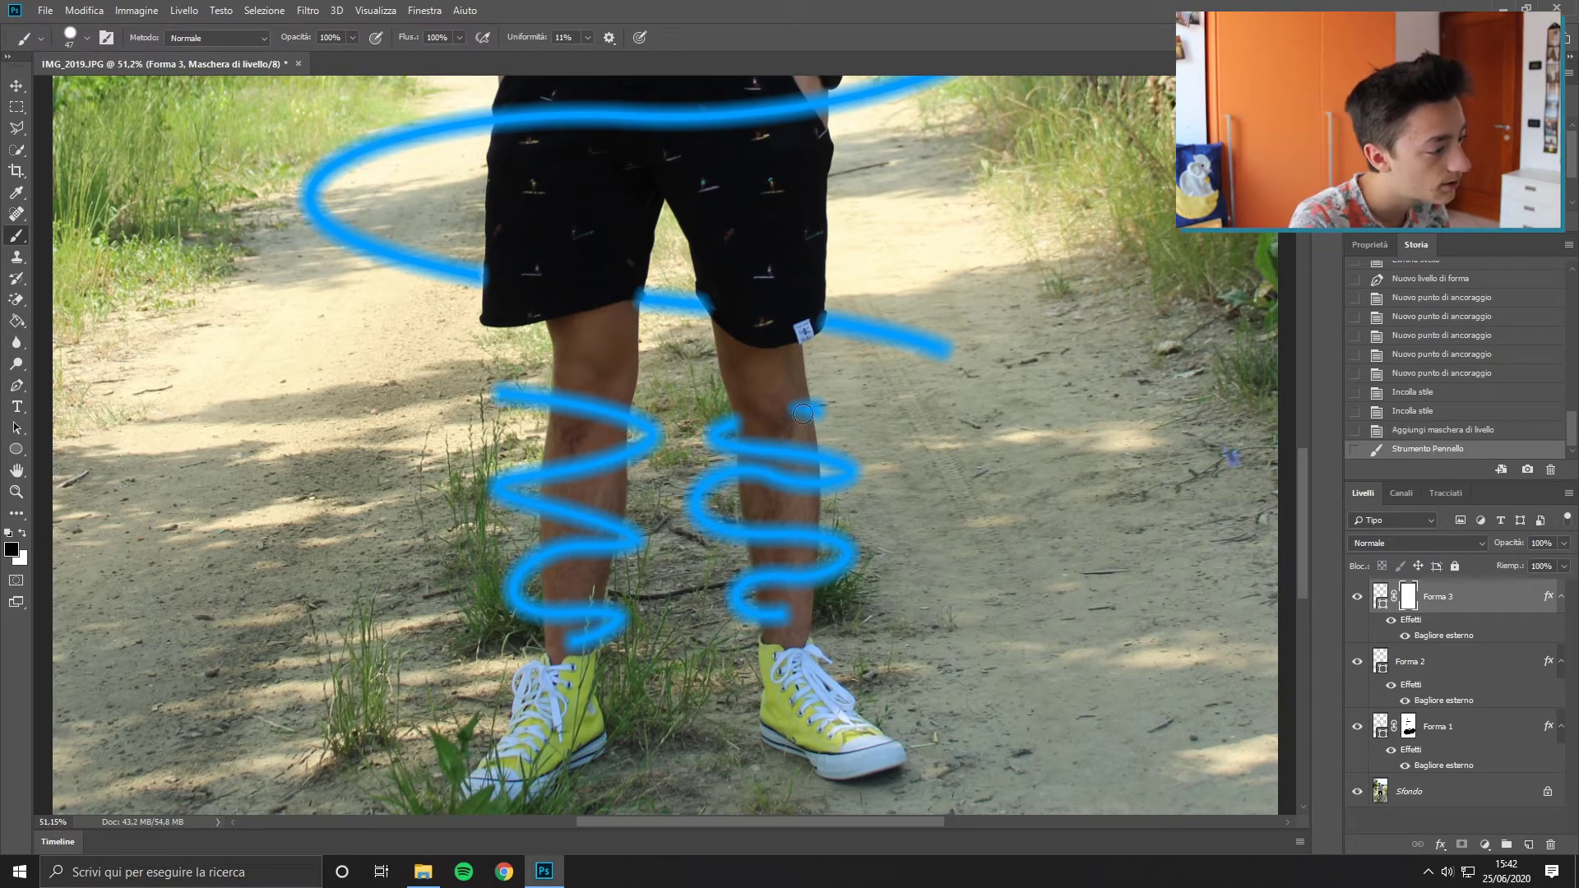
Step: Add a layer mask to the left-leg spiral and paint out its back loops
click(1439, 661)
click(1461, 844)
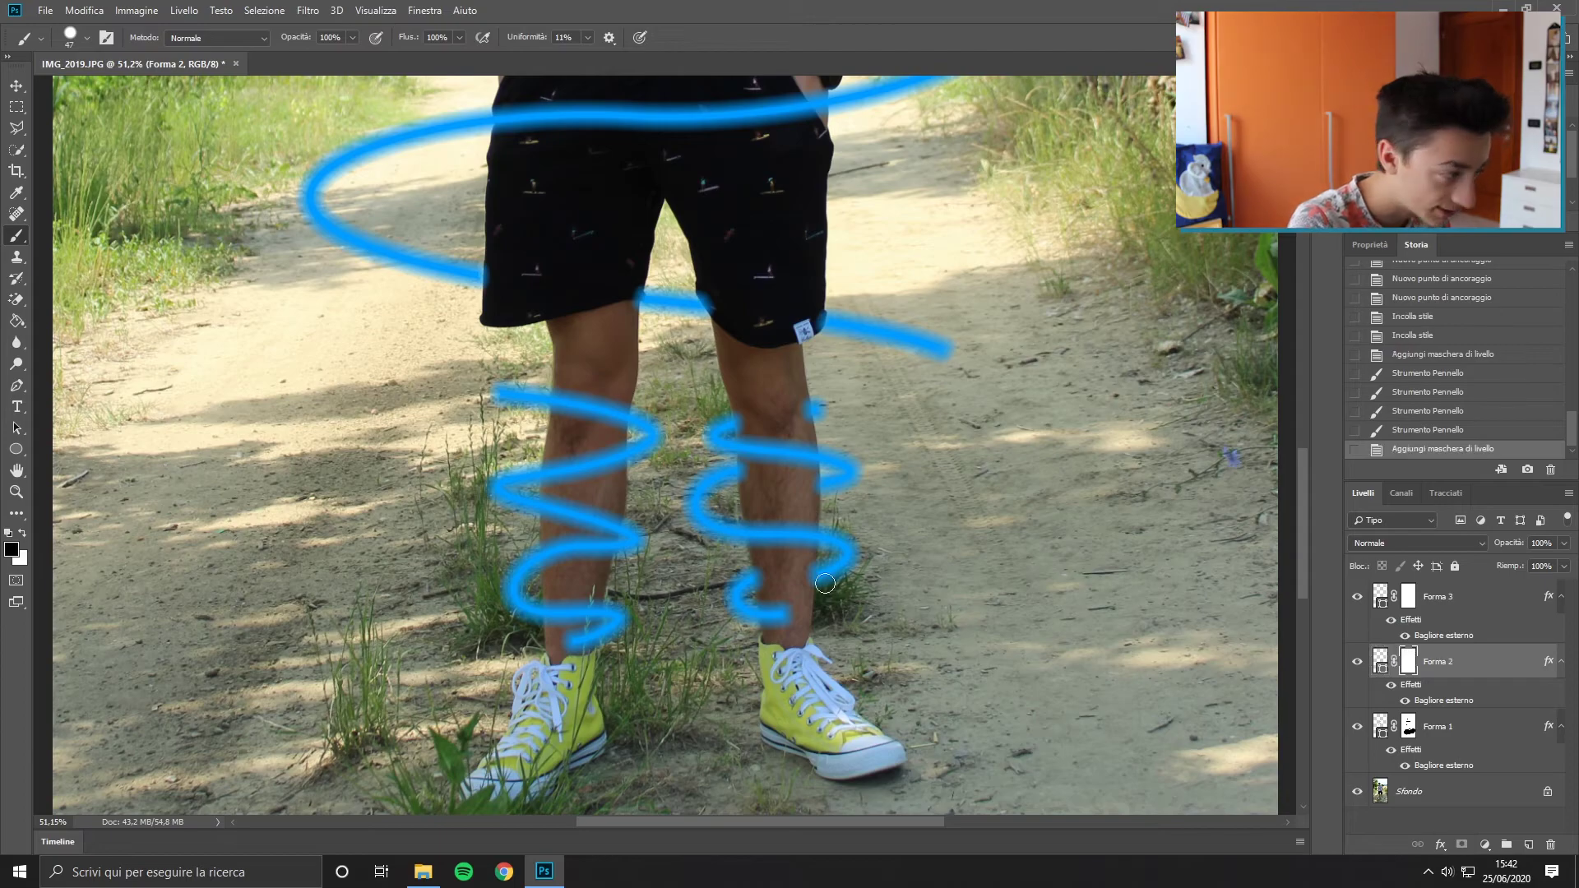
mouse_move(576, 456)
mouse_down()
mouse_move(549, 461)
mouse_move(576, 469)
mouse_up()
drag(543, 460, 625, 481)
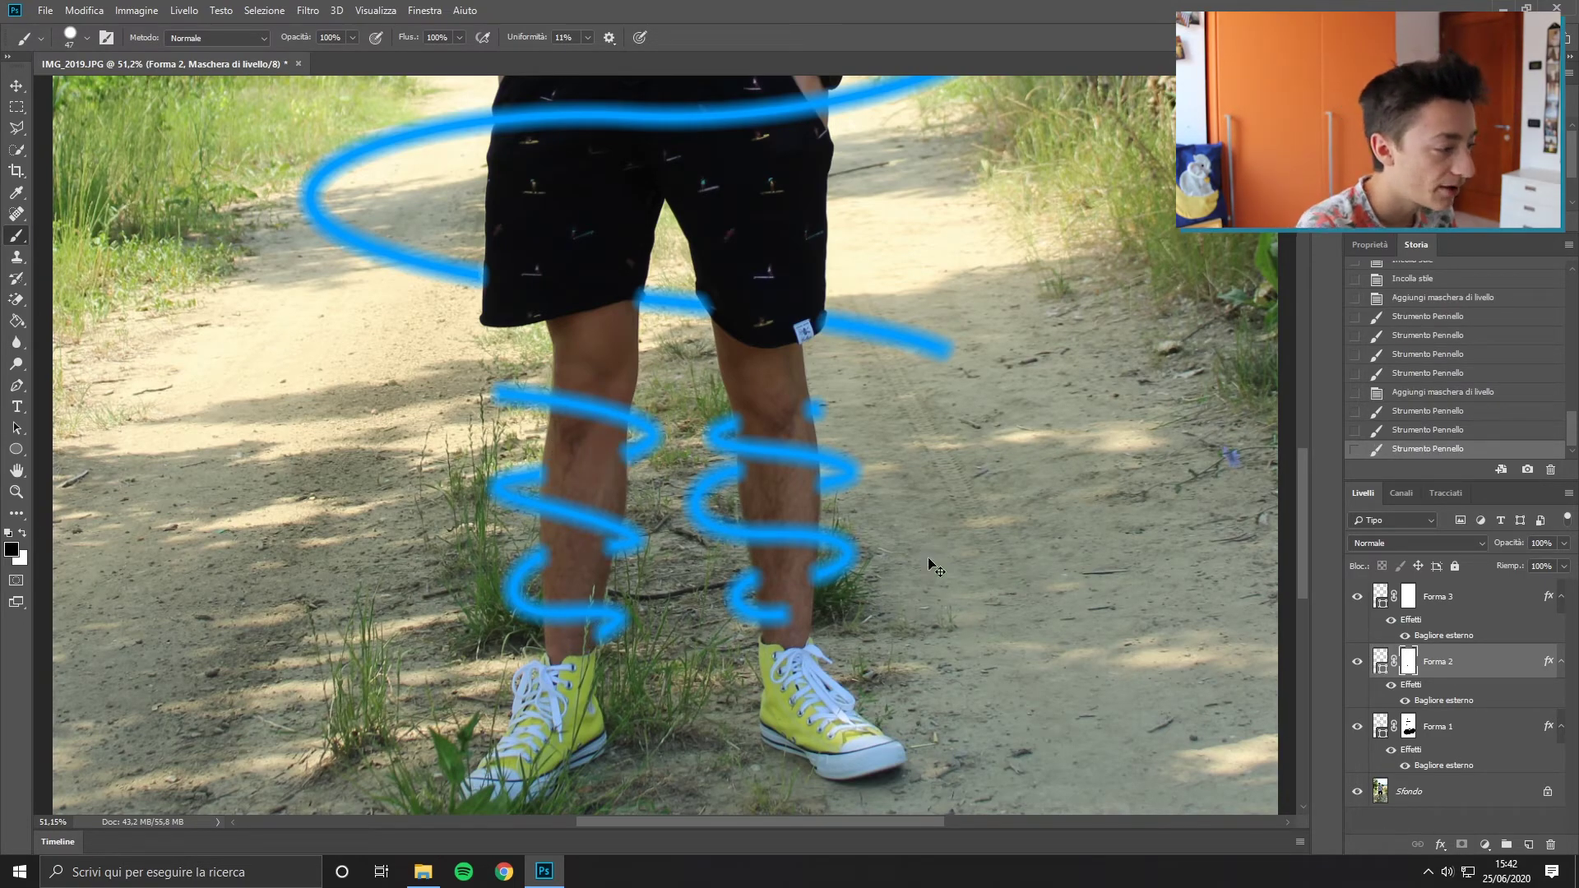
key(ctrl+0)
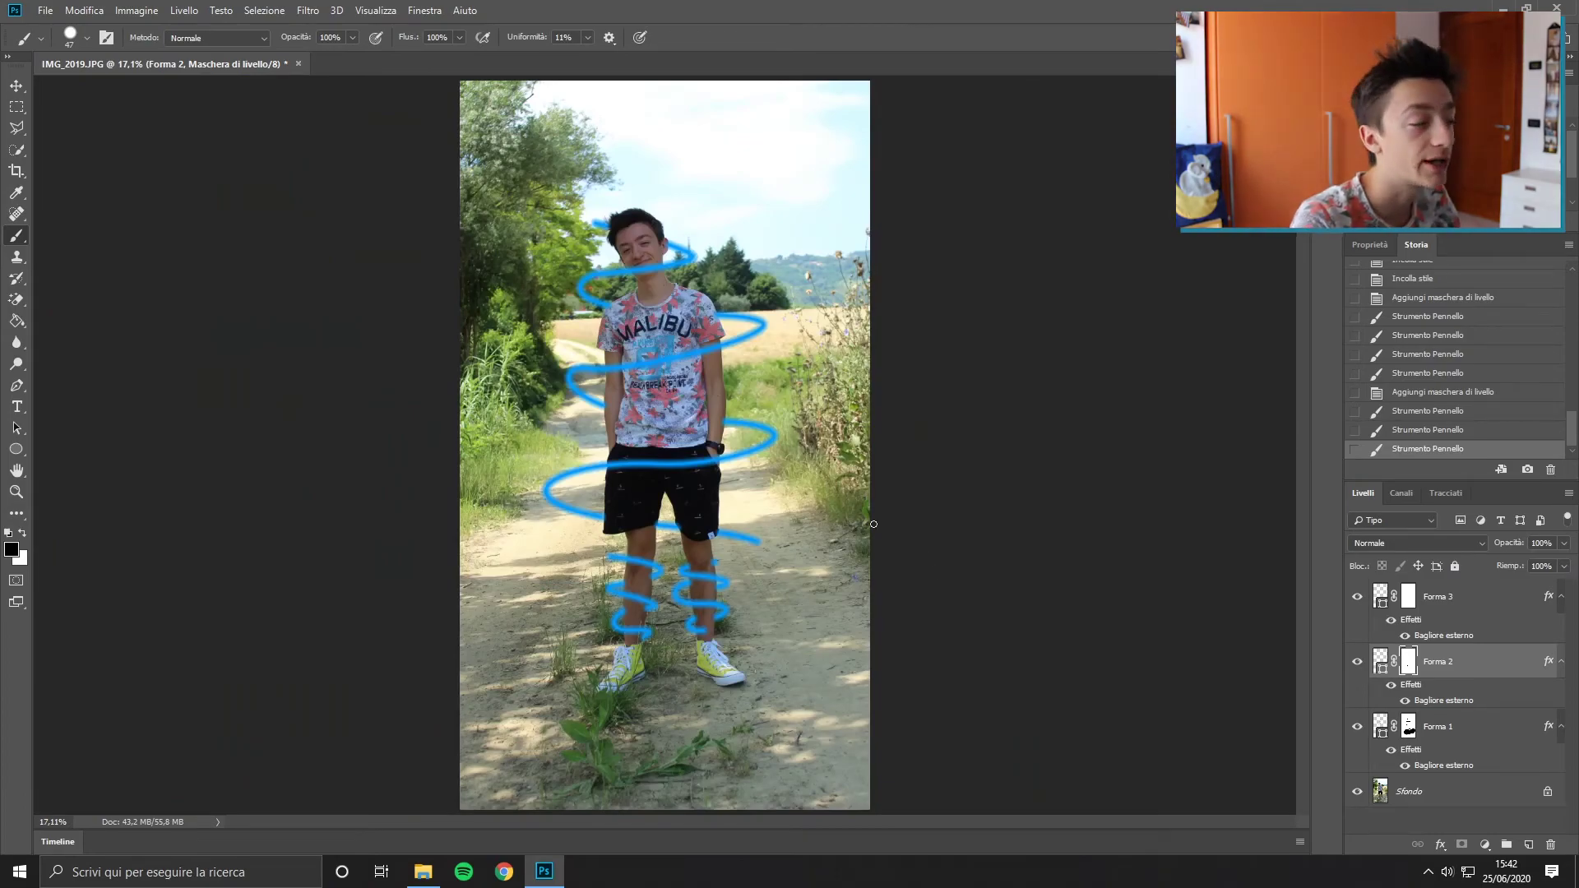